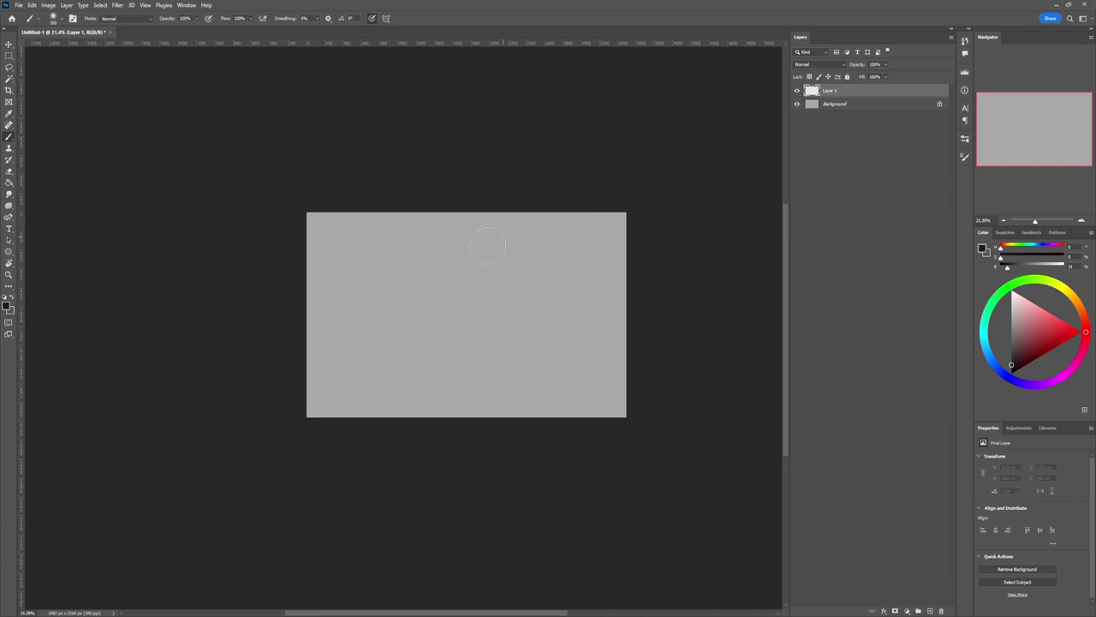
Step: Block in the creature's torso with a large soft brush and outline its lower body and legs with a much smaller brush
drag(399, 366, 432, 317)
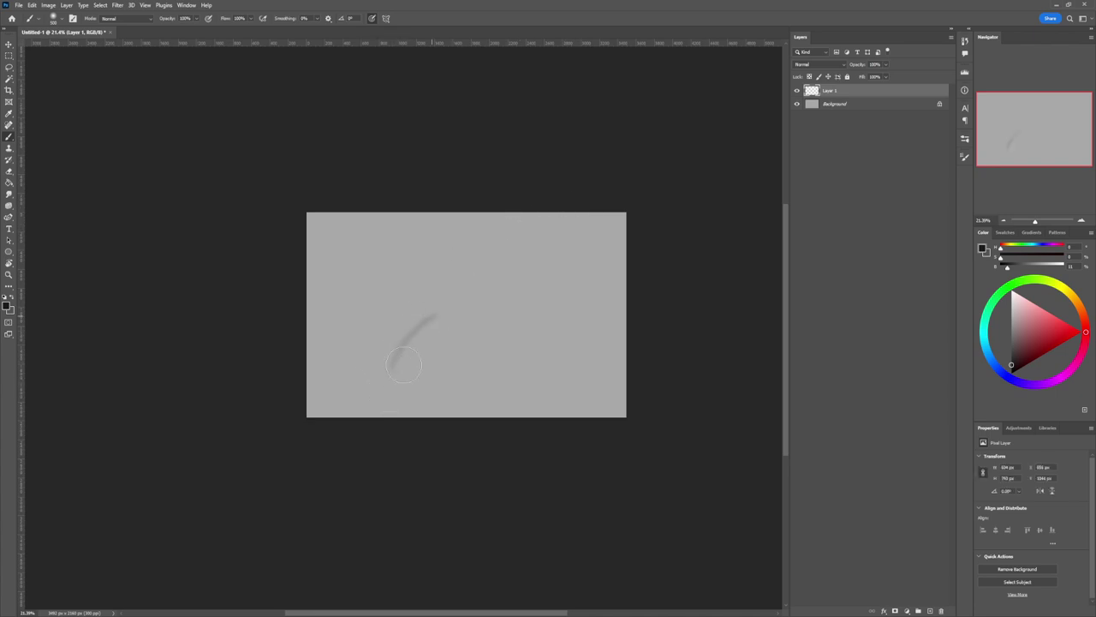
mouse_move(436, 359)
mouse_down()
mouse_move(404, 371)
mouse_move(417, 329)
mouse_move(393, 378)
mouse_move(432, 331)
mouse_move(421, 373)
mouse_move(453, 341)
mouse_move(441, 324)
mouse_move(402, 360)
mouse_move(440, 324)
mouse_move(483, 344)
mouse_move(486, 334)
mouse_move(468, 327)
mouse_move(478, 350)
mouse_move(486, 343)
mouse_move(484, 320)
mouse_move(483, 348)
mouse_move(459, 317)
mouse_move(464, 326)
mouse_move(442, 322)
mouse_move(468, 338)
mouse_move(445, 306)
mouse_move(411, 327)
mouse_move(456, 317)
mouse_move(480, 356)
mouse_move(472, 332)
mouse_move(491, 348)
mouse_move(450, 323)
mouse_move(482, 356)
mouse_move(458, 312)
mouse_move(482, 362)
mouse_move(494, 314)
mouse_move(469, 325)
mouse_move(496, 312)
mouse_move(509, 346)
mouse_move(483, 348)
mouse_move(442, 391)
mouse_up()
key([)
key([)
key([)
key([)
key([)
key([)
key([)
key([)
key([)
drag(490, 351, 430, 407)
drag(485, 362, 445, 393)
mouse_move(445, 394)
mouse_down()
mouse_move(437, 414)
mouse_move(485, 412)
mouse_up()
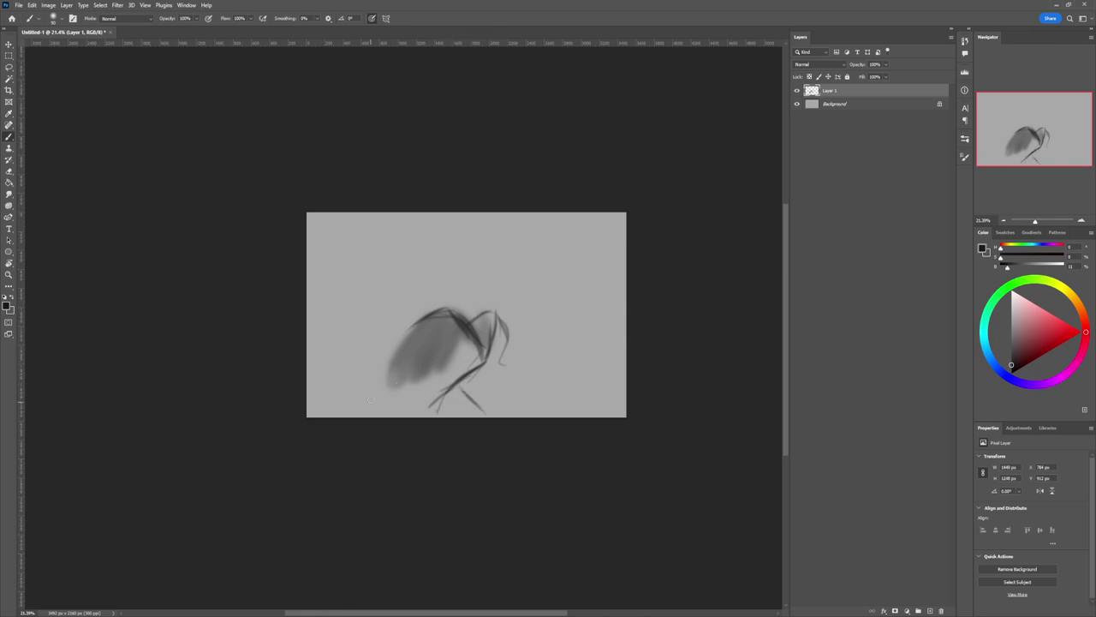
Step: Sketch loose flowing curved lines from the back of the torso toward the canvas's left edge
mouse_move(343, 417)
mouse_down()
mouse_move(388, 388)
mouse_move(406, 316)
mouse_move(388, 379)
mouse_move(420, 320)
mouse_move(385, 381)
mouse_move(396, 356)
mouse_move(328, 370)
mouse_move(348, 354)
mouse_move(351, 366)
mouse_move(329, 364)
mouse_move(333, 386)
mouse_move(304, 381)
mouse_move(367, 388)
mouse_move(301, 381)
mouse_move(351, 388)
mouse_move(370, 370)
mouse_move(314, 367)
mouse_up()
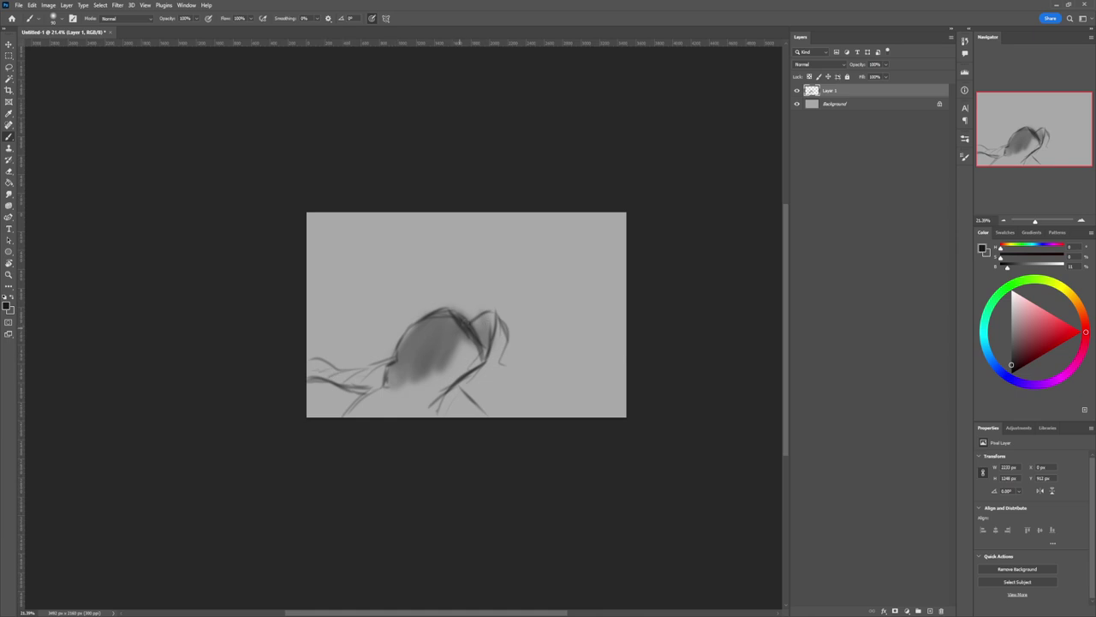
mouse_move(420, 313)
mouse_down()
mouse_move(441, 335)
mouse_move(390, 340)
mouse_up()
mouse_move(427, 331)
mouse_down()
mouse_move(398, 342)
mouse_move(438, 344)
mouse_move(361, 372)
mouse_up()
mouse_move(384, 339)
mouse_down()
mouse_move(353, 362)
mouse_move(396, 359)
mouse_move(321, 334)
mouse_up()
drag(346, 361, 308, 372)
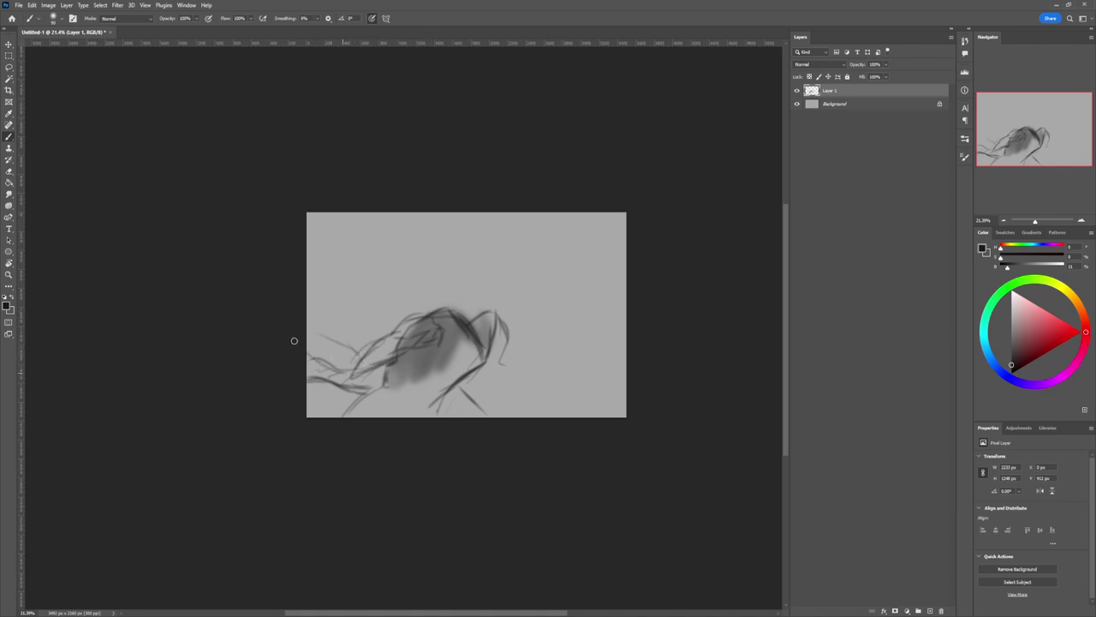
Step: Sketch a long diagonal guide line from the canvas's top edge and a curved jaw shape above the torso's right side
mouse_move(441, 213)
mouse_down()
mouse_move(404, 295)
mouse_move(420, 308)
mouse_move(504, 299)
mouse_move(509, 286)
mouse_up()
key(z)
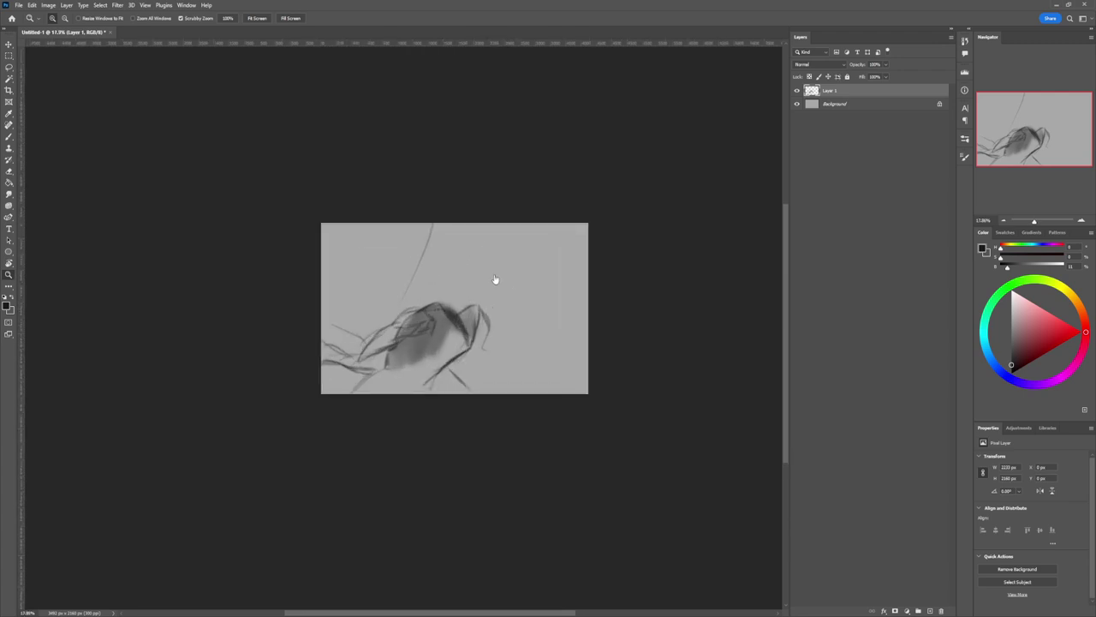
key(b)
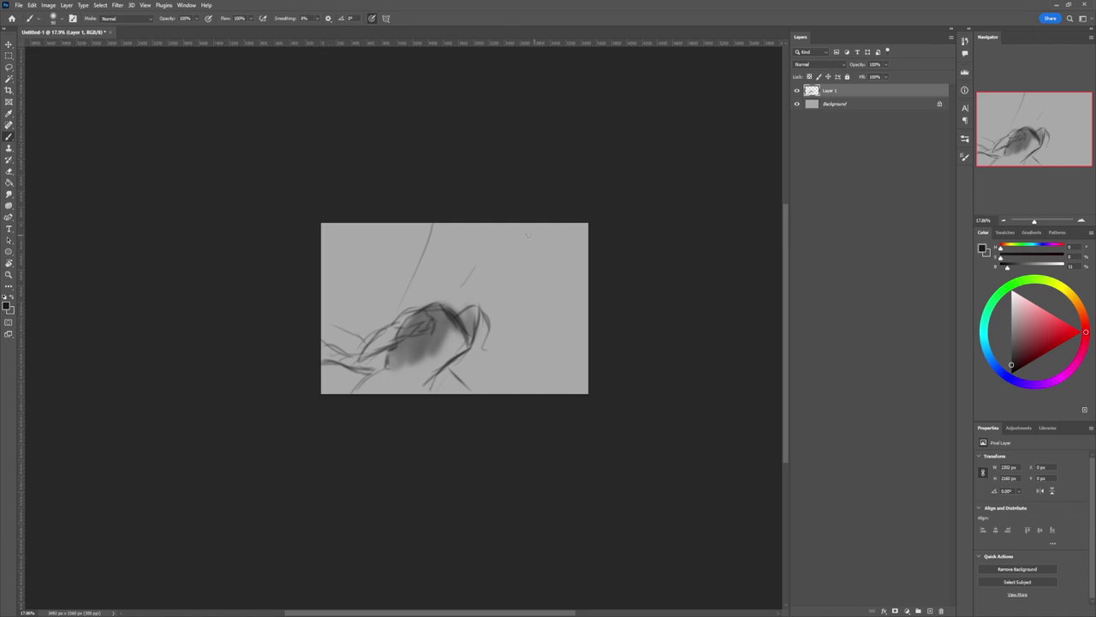
mouse_move(473, 272)
mouse_down()
mouse_move(505, 317)
mouse_move(506, 294)
mouse_up()
mouse_move(474, 276)
mouse_down()
mouse_move(485, 310)
mouse_move(469, 257)
mouse_move(531, 317)
mouse_move(512, 294)
mouse_up()
Step: Select the jaw sketch with the Lasso tool, apply a Free Transform to it and deselect
key(l)
key(ctrl+t)
key(Return)
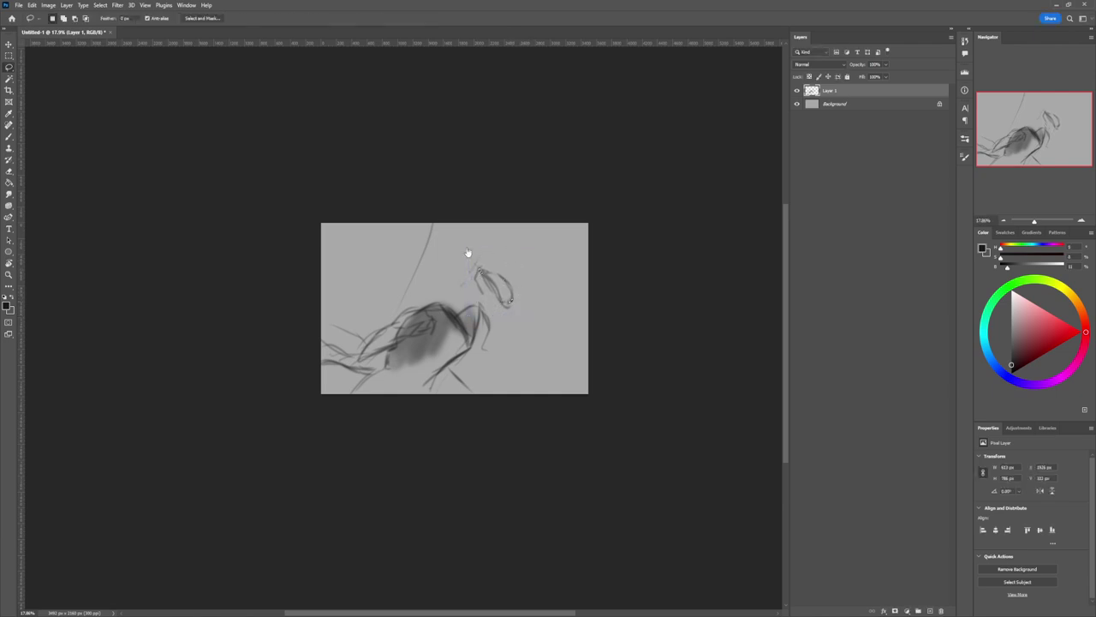
key(ctrl+d)
key(b)
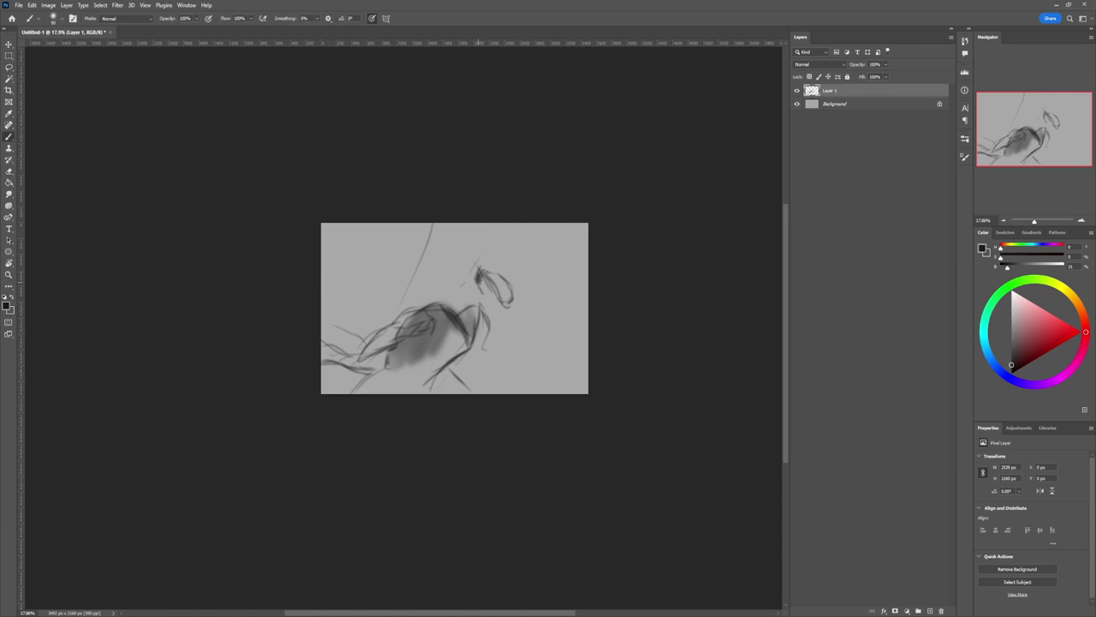
Step: Draw and darken the creature's lower jaw and its pointed upper head plate
mouse_move(481, 283)
mouse_down()
mouse_move(505, 311)
mouse_move(484, 278)
mouse_move(504, 314)
mouse_move(510, 296)
mouse_move(505, 317)
mouse_move(509, 298)
mouse_move(480, 271)
mouse_move(470, 281)
mouse_move(495, 247)
mouse_move(462, 280)
mouse_move(448, 273)
mouse_move(477, 293)
mouse_move(506, 270)
mouse_move(484, 286)
mouse_move(503, 275)
mouse_move(450, 277)
mouse_move(475, 287)
mouse_move(503, 277)
mouse_move(461, 269)
mouse_move(487, 250)
mouse_move(456, 257)
mouse_move(526, 262)
mouse_move(496, 264)
mouse_move(516, 276)
mouse_move(504, 317)
mouse_up()
mouse_move(496, 262)
mouse_down()
mouse_move(513, 274)
mouse_move(504, 269)
mouse_move(536, 269)
mouse_move(522, 260)
mouse_up()
drag(489, 257, 512, 264)
drag(506, 265, 512, 250)
drag(483, 258, 503, 259)
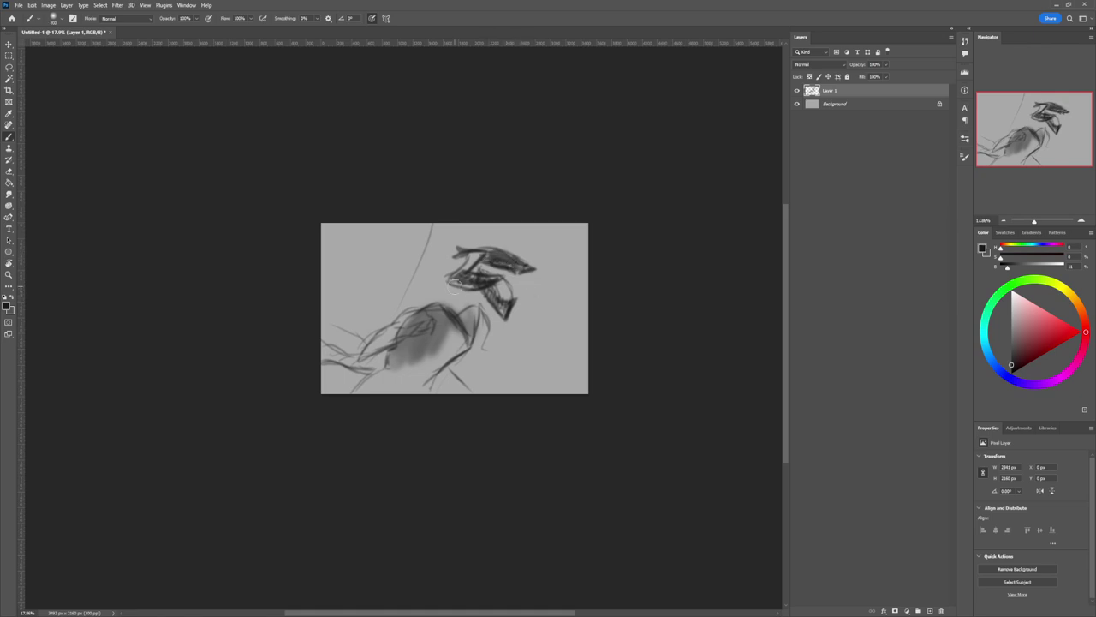
Step: Sketch the neck and rounded shoulder lines linking the head to the torso
drag(444, 292, 428, 304)
drag(457, 292, 463, 307)
mouse_move(463, 267)
mouse_down()
mouse_move(426, 259)
mouse_move(431, 278)
mouse_up()
drag(438, 252, 409, 273)
drag(440, 273, 411, 285)
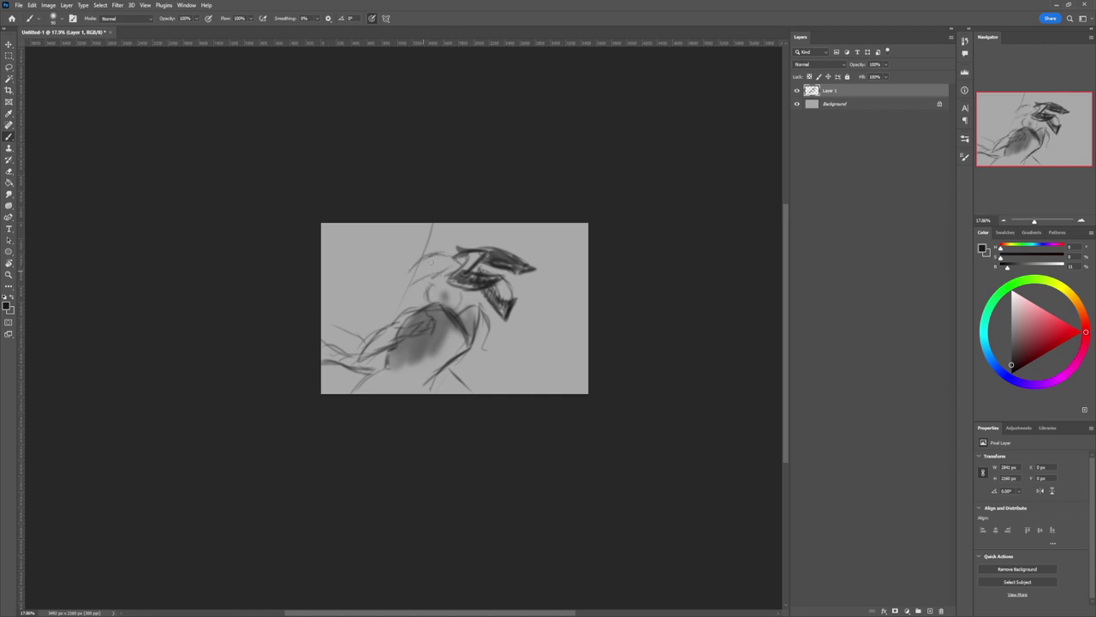
Step: Draw the long curved edges of a blade shape running from the top of the canvas to its lower-left corner
drag(441, 214, 402, 318)
mouse_move(438, 225)
mouse_down()
mouse_move(408, 298)
mouse_move(327, 385)
mouse_up()
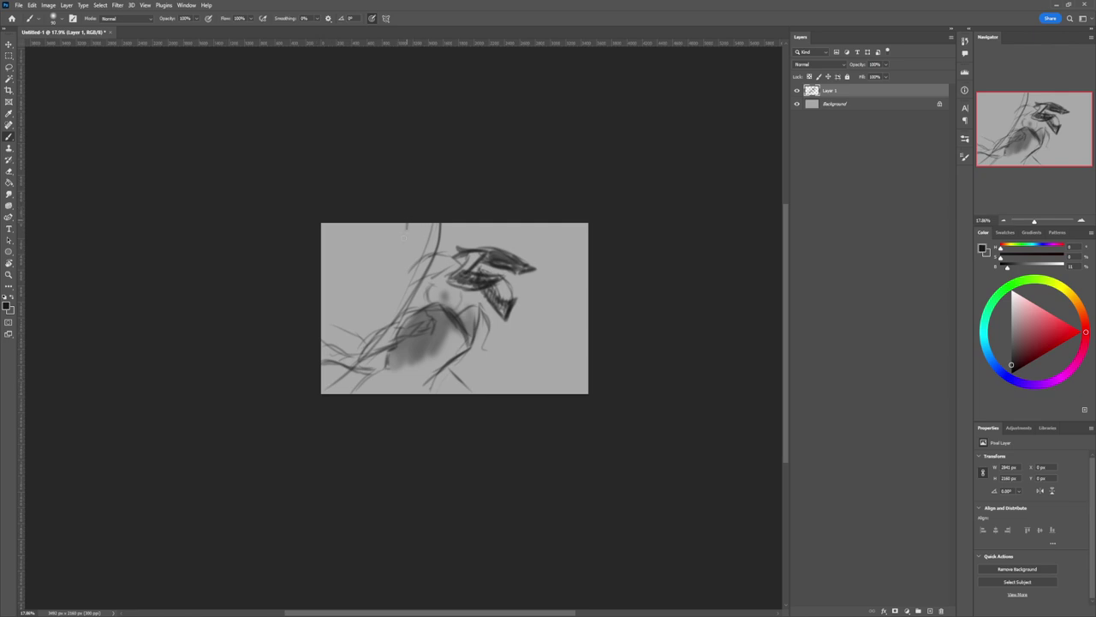
drag(404, 230, 327, 383)
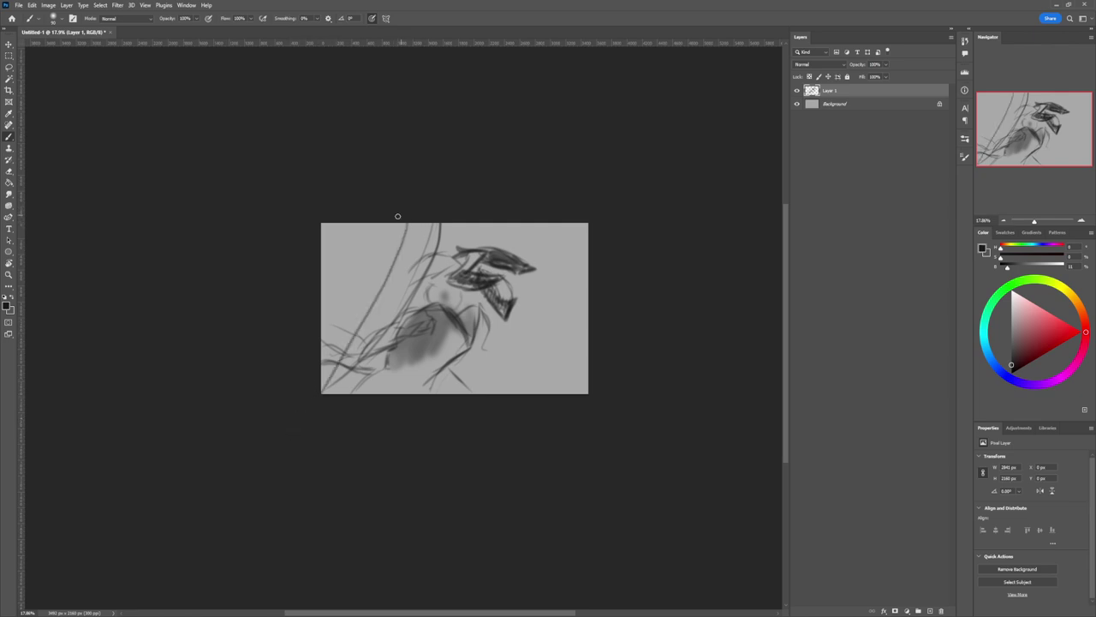
mouse_move(399, 215)
mouse_down()
mouse_move(359, 250)
mouse_move(380, 252)
mouse_up()
key(ctrl+z)
key(ctrl+z)
Step: Sketch a raised, bent arm with a clawed hand in the canvas's upper-left area beside the long blade shape
mouse_move(402, 221)
mouse_down()
mouse_move(375, 252)
mouse_move(336, 258)
mouse_move(338, 270)
mouse_move(360, 274)
mouse_move(341, 276)
mouse_move(348, 294)
mouse_move(334, 294)
mouse_up()
mouse_move(341, 282)
mouse_down()
mouse_move(338, 297)
mouse_move(369, 278)
mouse_move(368, 300)
mouse_move(375, 291)
mouse_move(363, 303)
mouse_move(334, 260)
mouse_move(342, 274)
mouse_move(354, 272)
mouse_move(360, 226)
mouse_move(391, 274)
mouse_move(356, 244)
mouse_up()
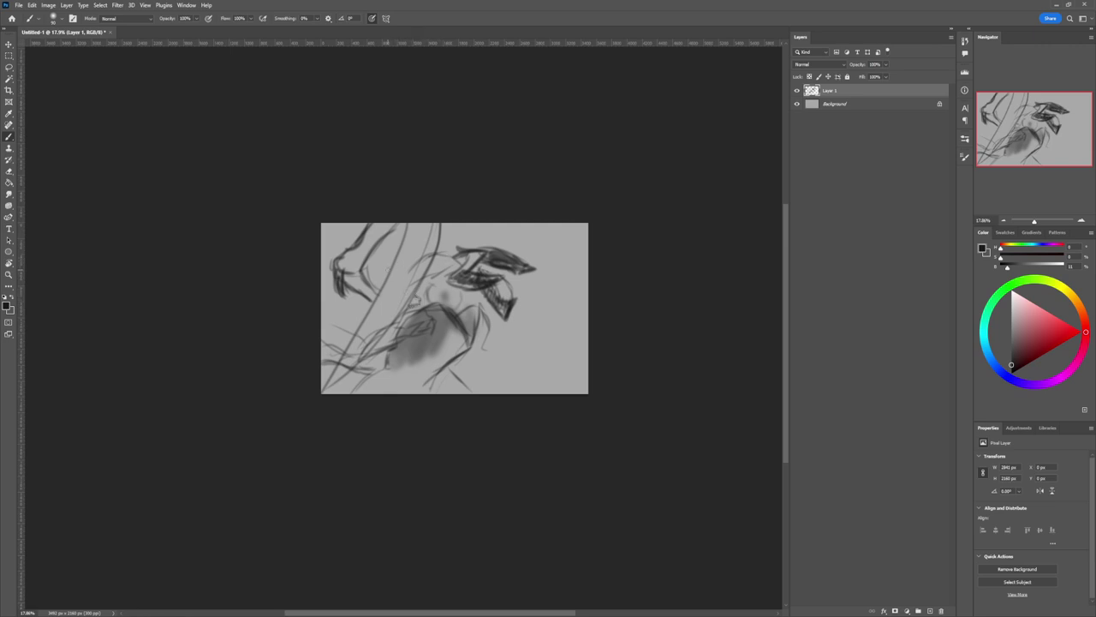
Step: Select the clawed hand of the raised arm with the Lasso tool, rotate and reposition it slightly, and deselect
key(l)
mouse_move(343, 276)
mouse_down()
mouse_move(370, 305)
mouse_move(345, 275)
mouse_up()
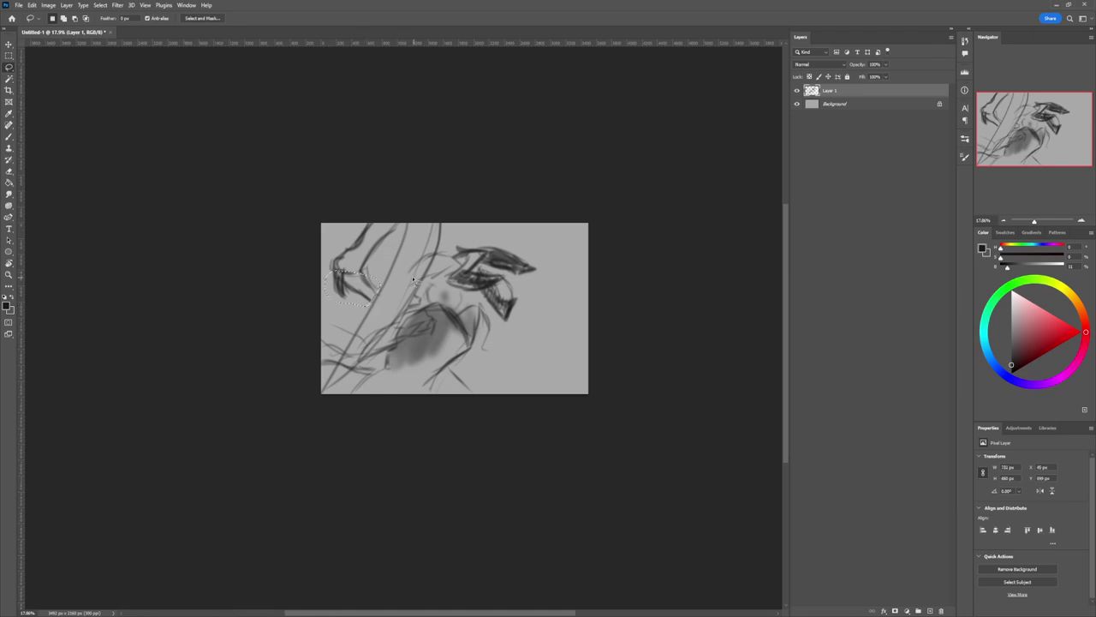
key(ctrl+t)
drag(392, 303, 396, 293)
drag(365, 287, 370, 284)
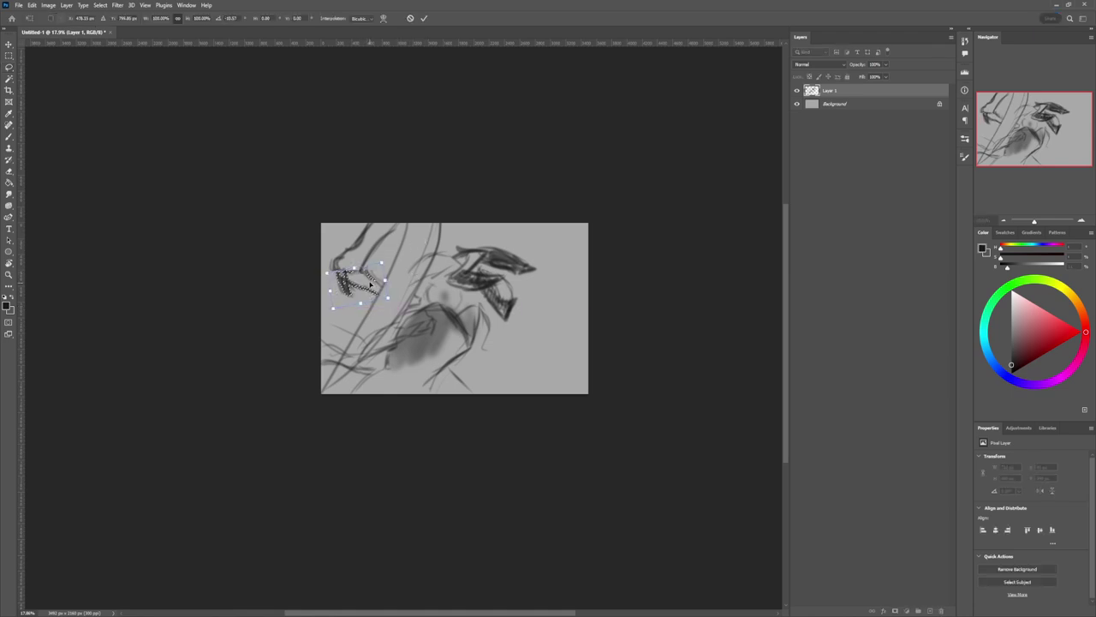
key(Return)
key(ctrl+d)
key(b)
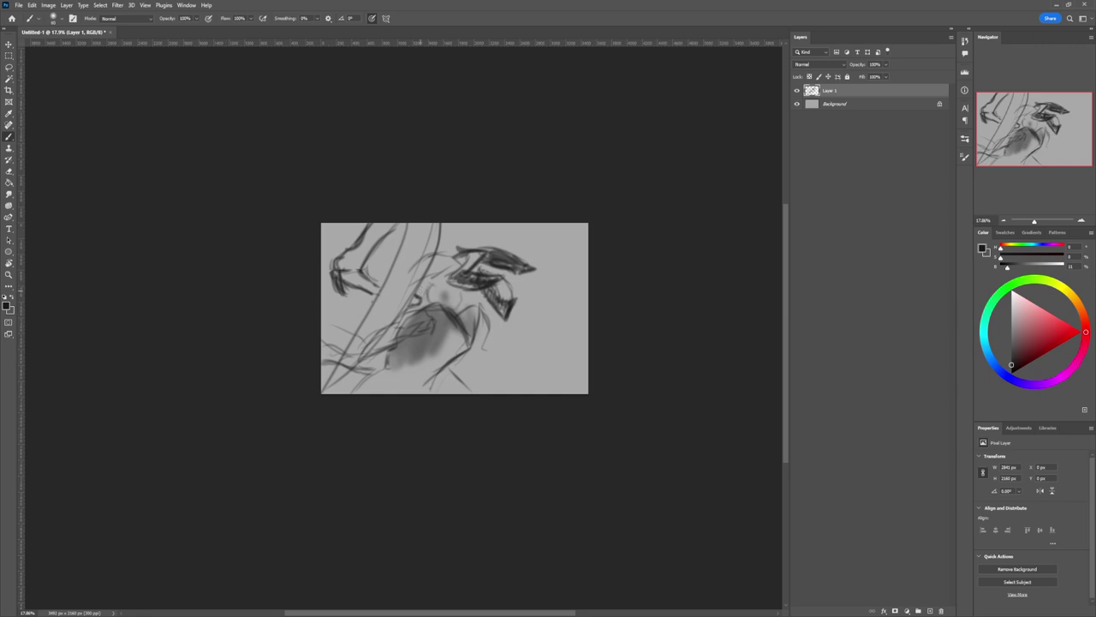
Step: Draw dark curved rib-like strands on the chest and shade the shoulder behind the head
mouse_move(421, 288)
mouse_down()
mouse_move(435, 319)
mouse_move(421, 310)
mouse_move(441, 328)
mouse_up()
drag(428, 289, 423, 314)
drag(424, 316, 441, 332)
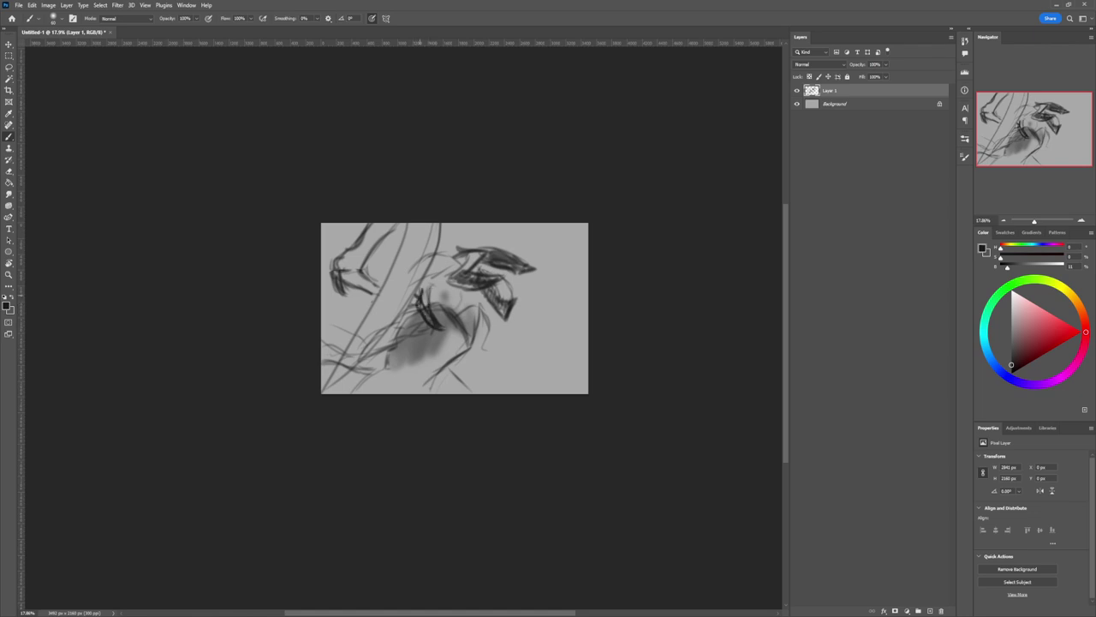
mouse_move(426, 291)
mouse_down()
mouse_move(456, 320)
mouse_move(427, 278)
mouse_move(438, 262)
mouse_move(445, 289)
mouse_move(458, 262)
mouse_move(423, 292)
mouse_up()
mouse_move(437, 253)
mouse_down()
mouse_move(423, 287)
mouse_move(437, 270)
mouse_up()
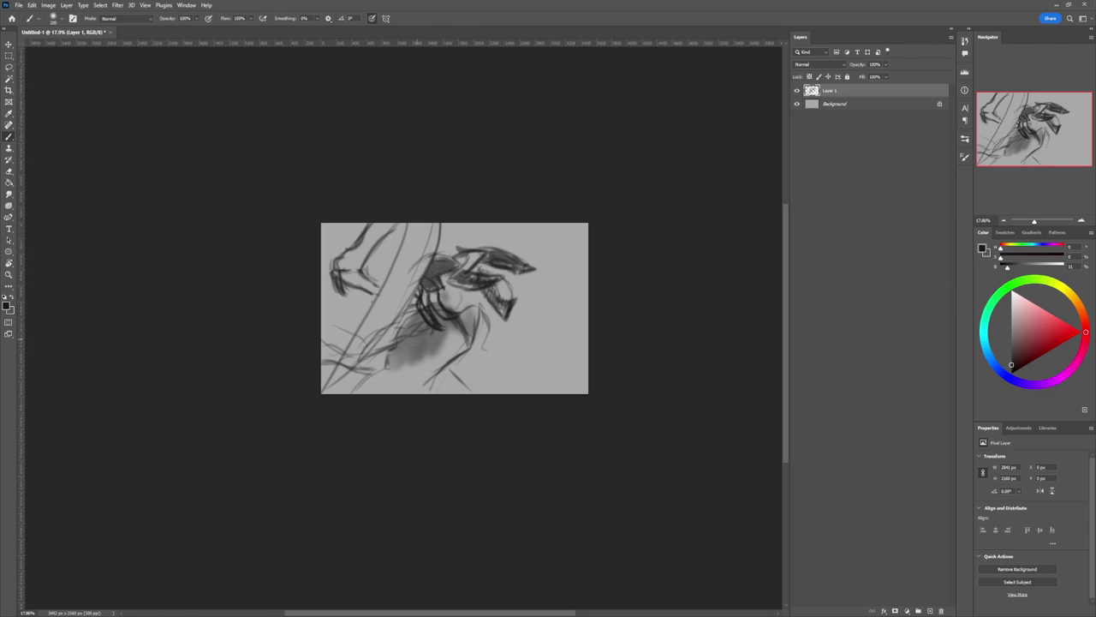
Step: Shade the lower body, legs, blade and raised arm, and erase a small wedge between the legs at the canvas's bottom edge
mouse_move(407, 334)
mouse_down()
mouse_move(389, 375)
mouse_move(367, 393)
mouse_move(413, 377)
mouse_move(425, 395)
mouse_move(445, 376)
mouse_move(460, 399)
mouse_move(452, 370)
mouse_move(388, 399)
mouse_move(438, 396)
mouse_up()
key(e)
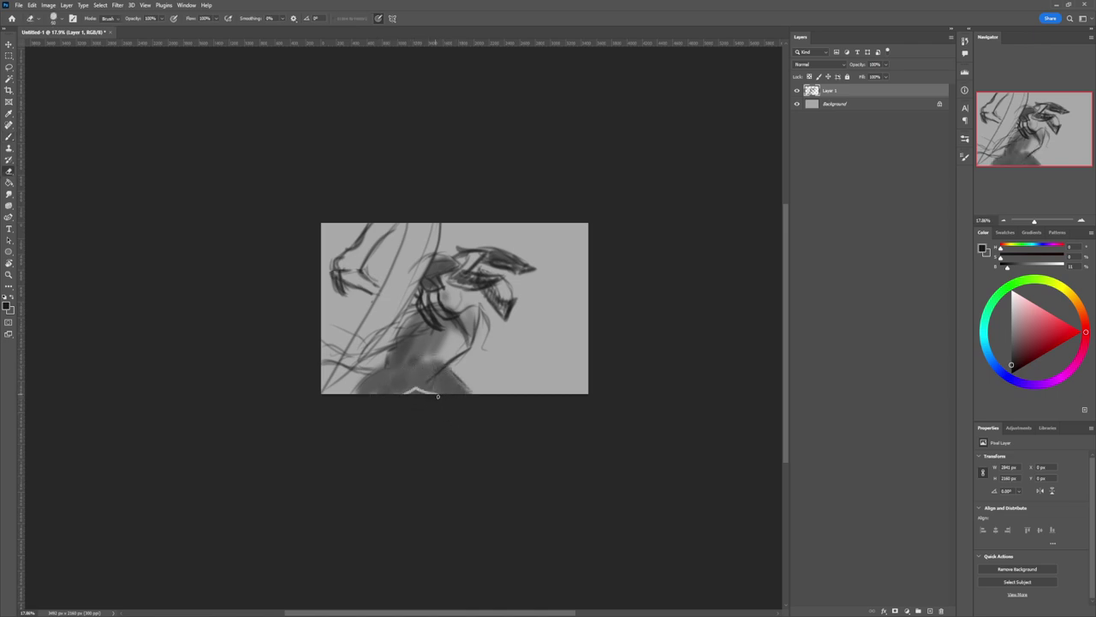
key(b)
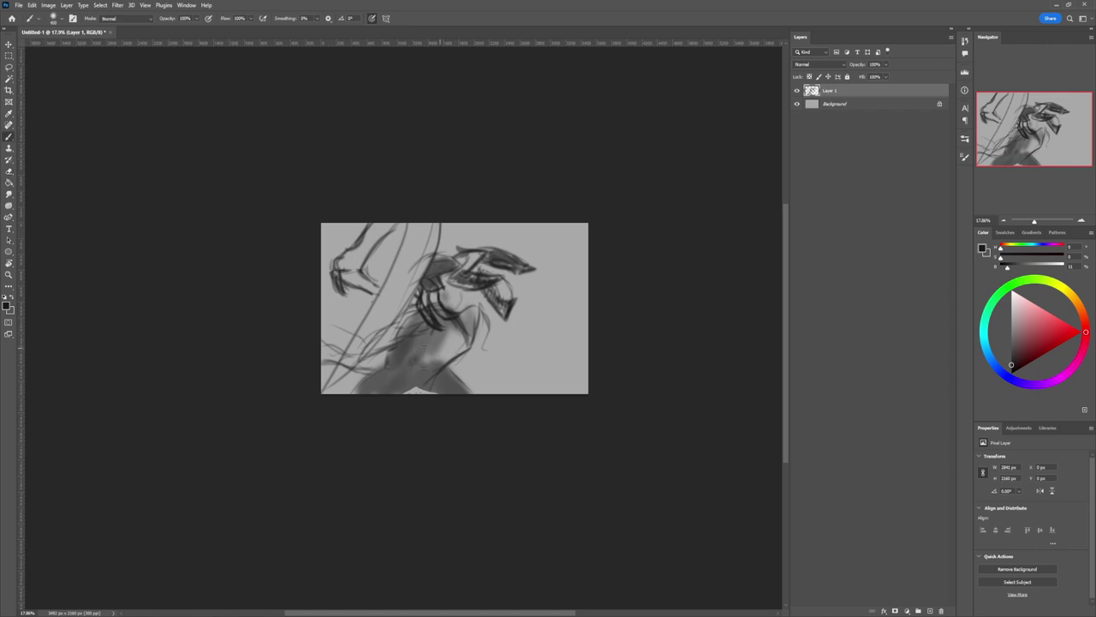
mouse_move(447, 355)
mouse_down()
mouse_move(424, 355)
mouse_move(485, 296)
mouse_move(456, 342)
mouse_move(455, 319)
mouse_move(435, 363)
mouse_move(453, 328)
mouse_move(411, 345)
mouse_move(407, 324)
mouse_move(386, 339)
mouse_move(416, 324)
mouse_move(379, 341)
mouse_move(373, 315)
mouse_move(360, 345)
mouse_move(428, 244)
mouse_move(428, 214)
mouse_move(370, 313)
mouse_move(385, 284)
mouse_move(360, 291)
mouse_move(336, 272)
mouse_move(385, 223)
mouse_move(353, 266)
mouse_up()
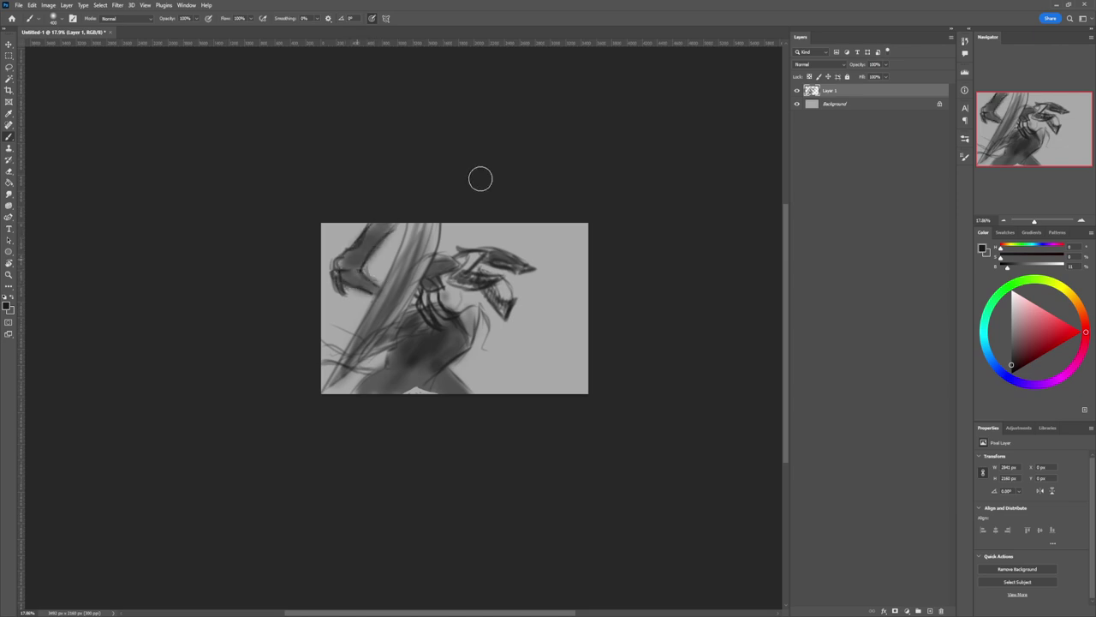
Step: Sketch and shade a curved, pointed claw shape just to the right of the lower jaw
drag(499, 301, 522, 304)
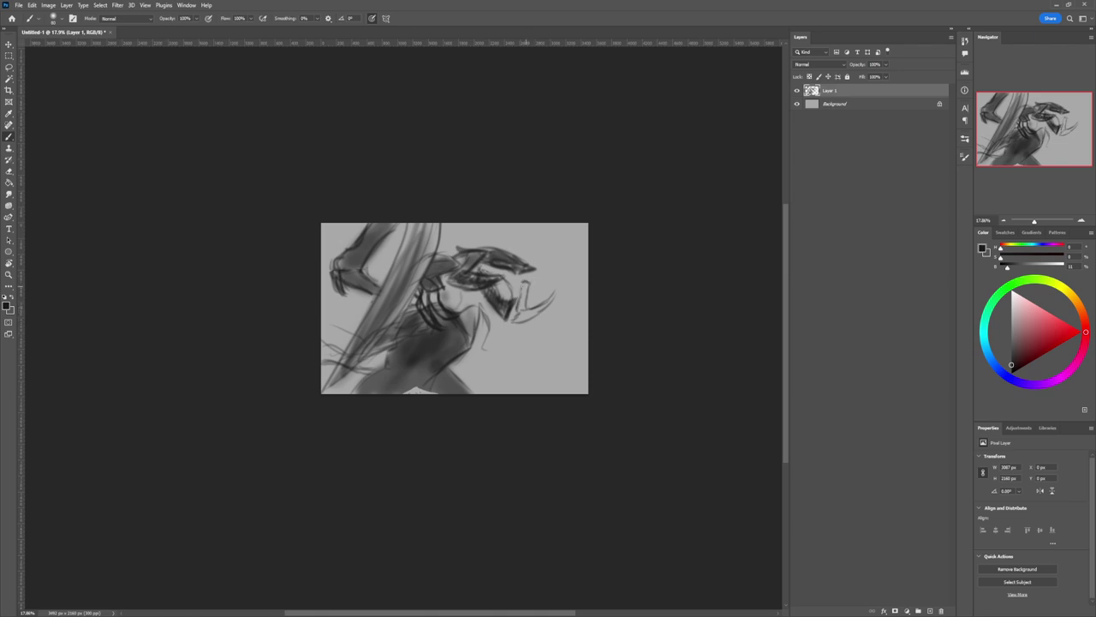
mouse_move(539, 267)
mouse_down()
mouse_move(522, 308)
mouse_move(545, 303)
mouse_move(524, 315)
mouse_move(554, 298)
mouse_up()
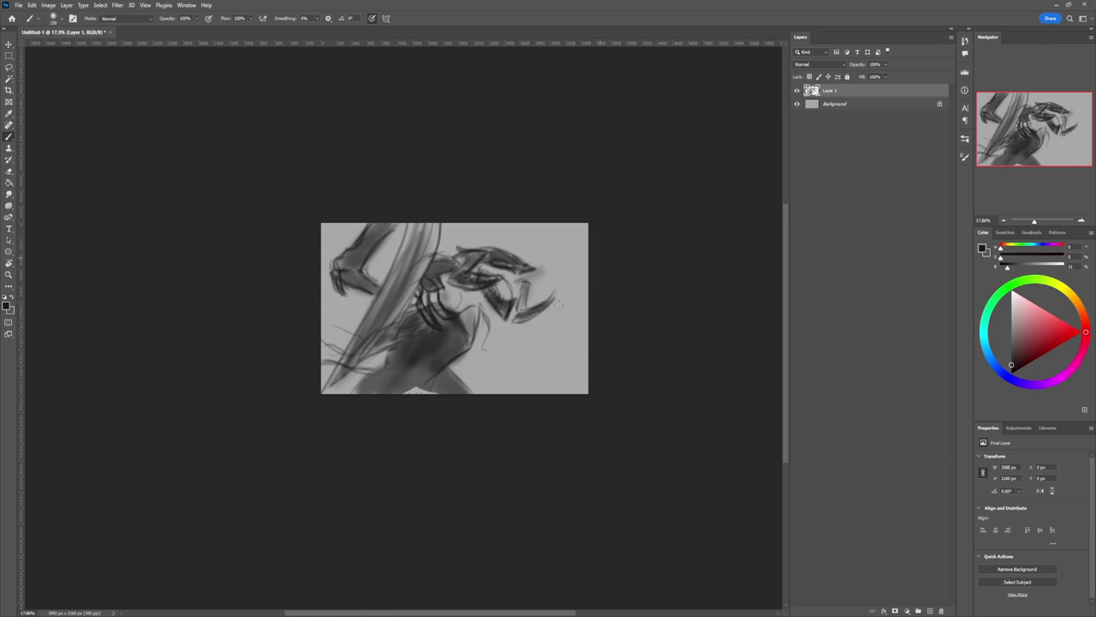
Step: Paint a thick curved limb sweeping from below the jaw up along the canvas's right side, undoing unwanted strokes
mouse_move(512, 339)
mouse_down()
mouse_move(560, 307)
mouse_move(564, 265)
mouse_up()
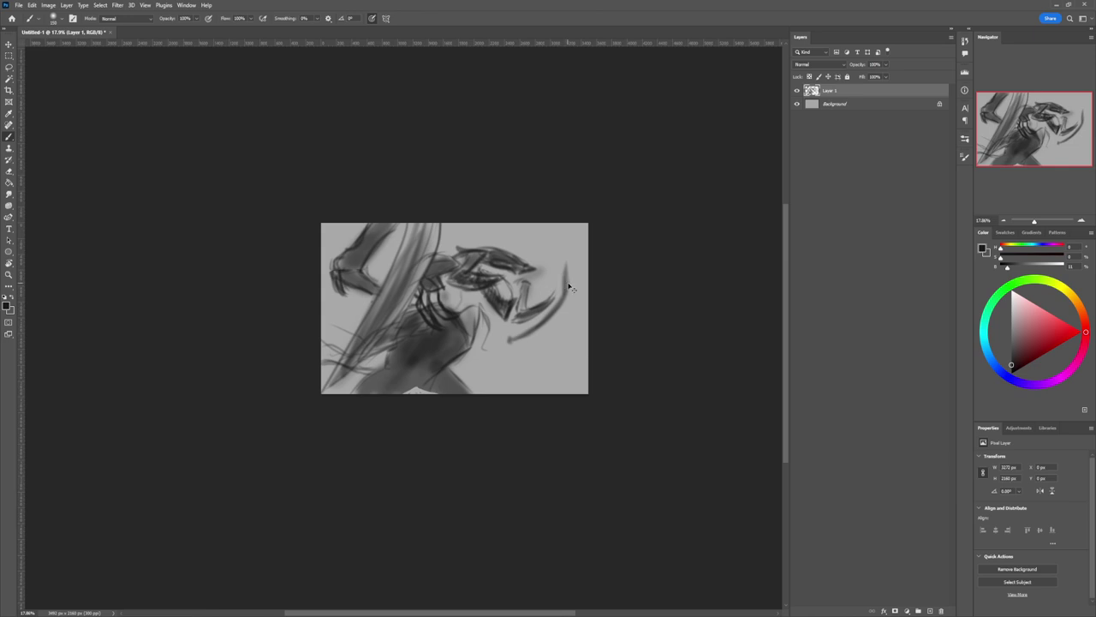
key(ctrl+z)
key(ctrl+z)
mouse_move(541, 327)
mouse_down()
mouse_move(588, 277)
mouse_move(586, 233)
mouse_up()
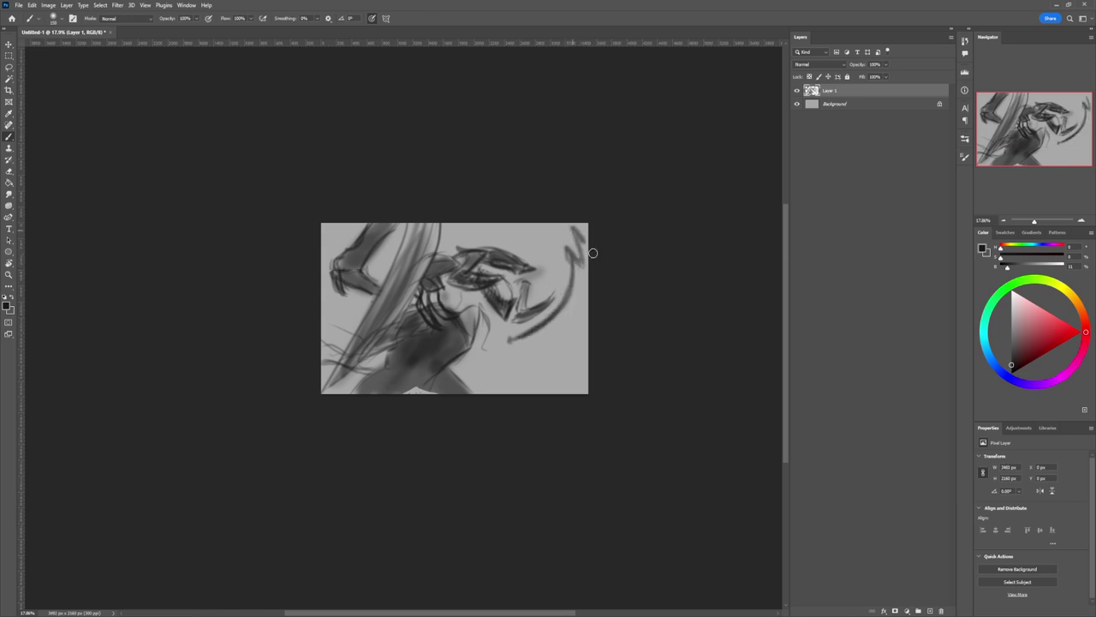
mouse_move(590, 305)
mouse_down()
mouse_move(523, 347)
mouse_move(499, 333)
mouse_move(498, 347)
mouse_move(515, 344)
mouse_move(501, 354)
mouse_move(508, 370)
mouse_move(528, 349)
mouse_move(513, 356)
mouse_move(516, 337)
mouse_move(504, 343)
mouse_move(563, 327)
mouse_move(527, 337)
mouse_move(584, 295)
mouse_up()
key(bracketright)
key(bracketright)
key(bracketright)
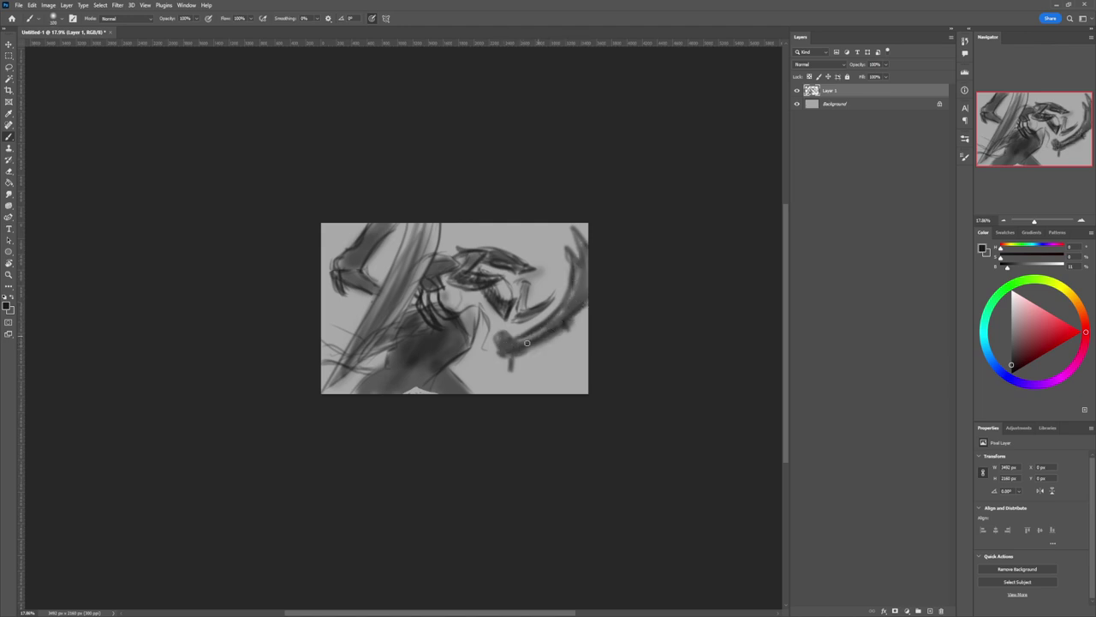
Step: Sketch and shade a limb reaching toward the canvas's lower right, and darken the chest beside the ribs
mouse_move(502, 332)
mouse_down()
mouse_move(516, 372)
mouse_move(481, 372)
mouse_move(459, 355)
mouse_move(480, 353)
mouse_move(514, 394)
mouse_up()
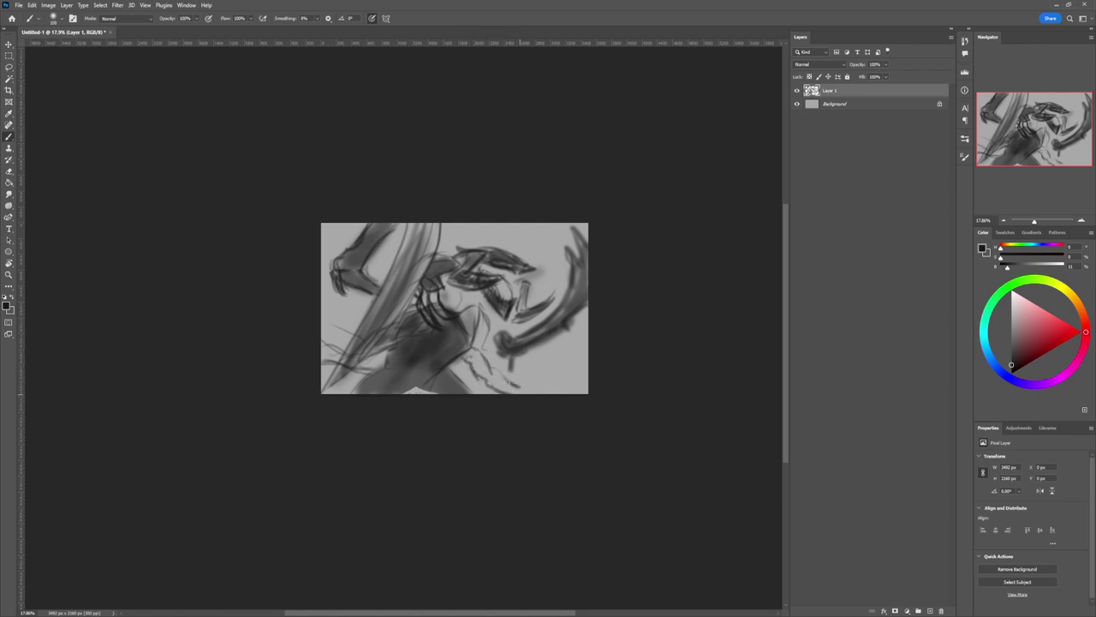
drag(473, 351, 517, 394)
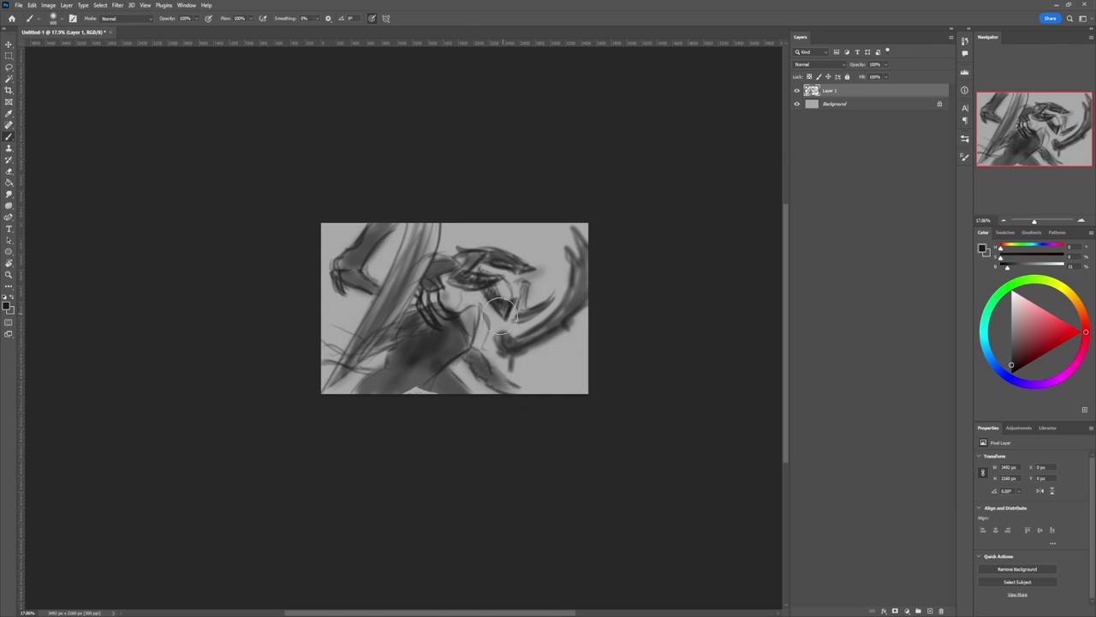
scroll(456, 351, down, 2)
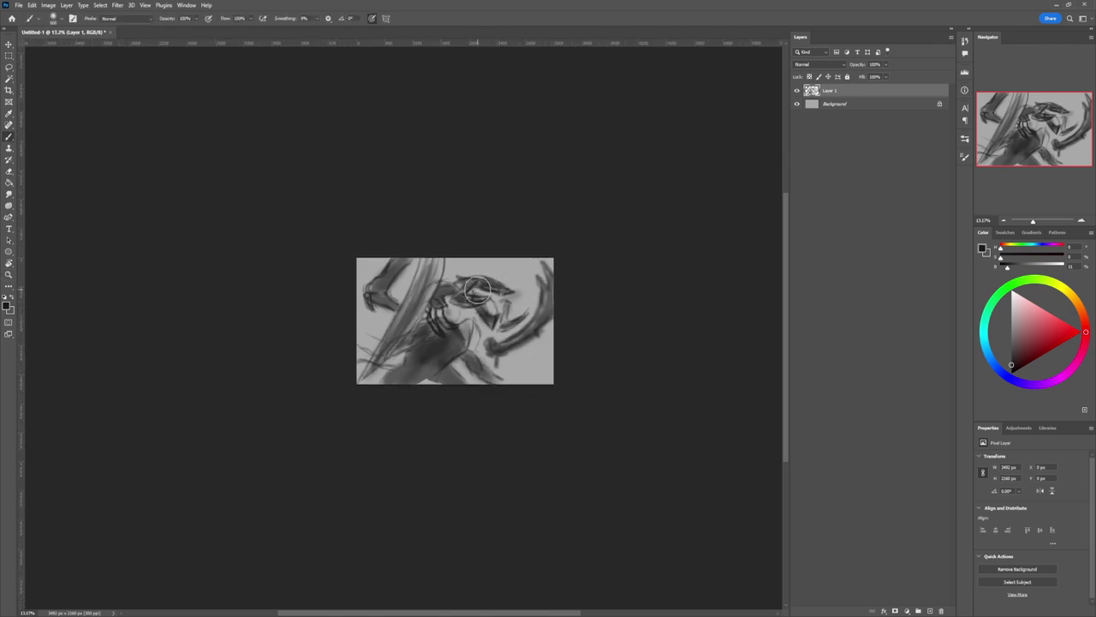
mouse_move(450, 312)
mouse_down()
mouse_move(438, 314)
mouse_move(454, 318)
mouse_up()
Step: Add a new layer directly above the Background and paint dark soft shading behind the figure's left side
click(835, 102)
key(ctrl+shift+alt+n)
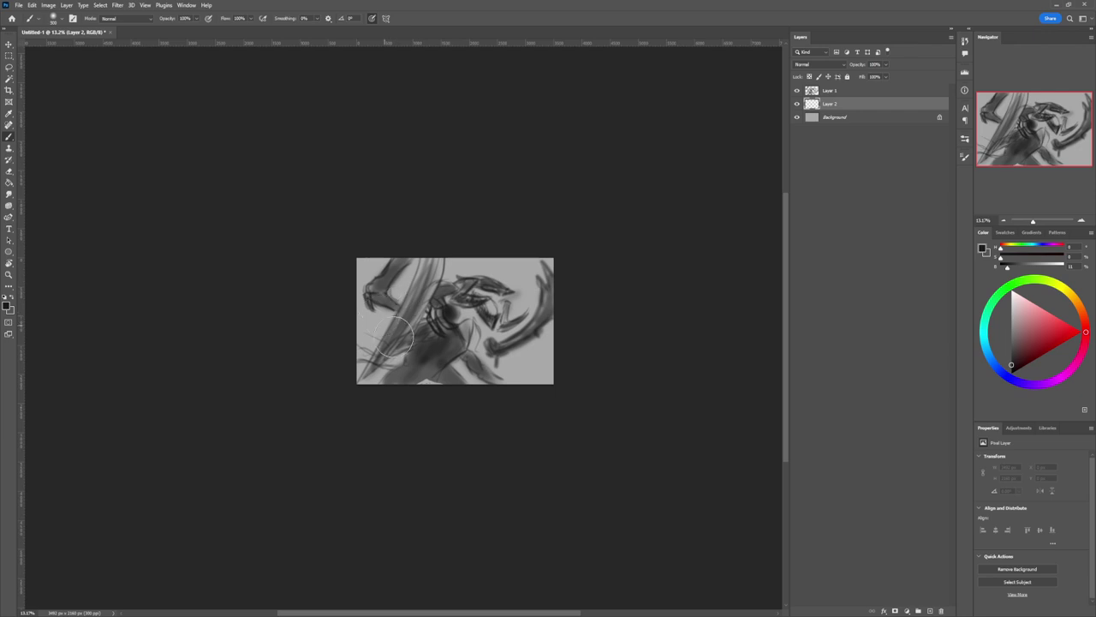
mouse_move(404, 305)
mouse_down()
mouse_move(367, 374)
mouse_move(393, 316)
mouse_move(350, 297)
mouse_up()
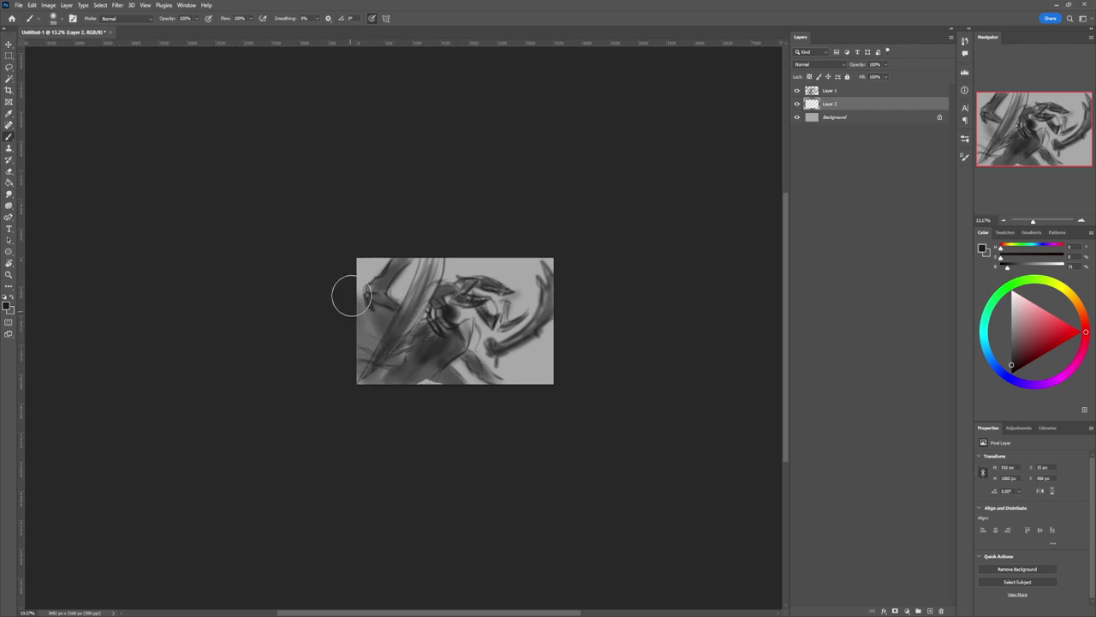
Step: Darken the backdrop along the left edge with a larger brush and shade around the figure's centre with a smaller one
key(bracketright)
key(bracketright)
key(bracketright)
key(bracketright)
mouse_move(360, 255)
mouse_down()
mouse_move(356, 295)
mouse_move(386, 326)
mouse_move(345, 312)
mouse_move(344, 371)
mouse_up()
key(bracketleft)
key(bracketleft)
key(bracketleft)
mouse_move(404, 271)
mouse_down()
mouse_move(363, 260)
mouse_move(399, 286)
mouse_move(434, 248)
mouse_move(488, 265)
mouse_move(472, 256)
mouse_move(448, 275)
mouse_move(417, 271)
mouse_move(515, 279)
mouse_move(532, 268)
mouse_move(527, 309)
mouse_move(546, 347)
mouse_move(498, 363)
mouse_move(495, 336)
mouse_move(486, 347)
mouse_move(465, 314)
mouse_move(479, 344)
mouse_up()
Step: Reduce the brush size and paint dark backdrop shading across the canvas's lower-right corner
key(bracketright)
key(bracketleft)
key(bracketleft)
key(bracketleft)
key(bracketleft)
key(bracketleft)
key(bracketleft)
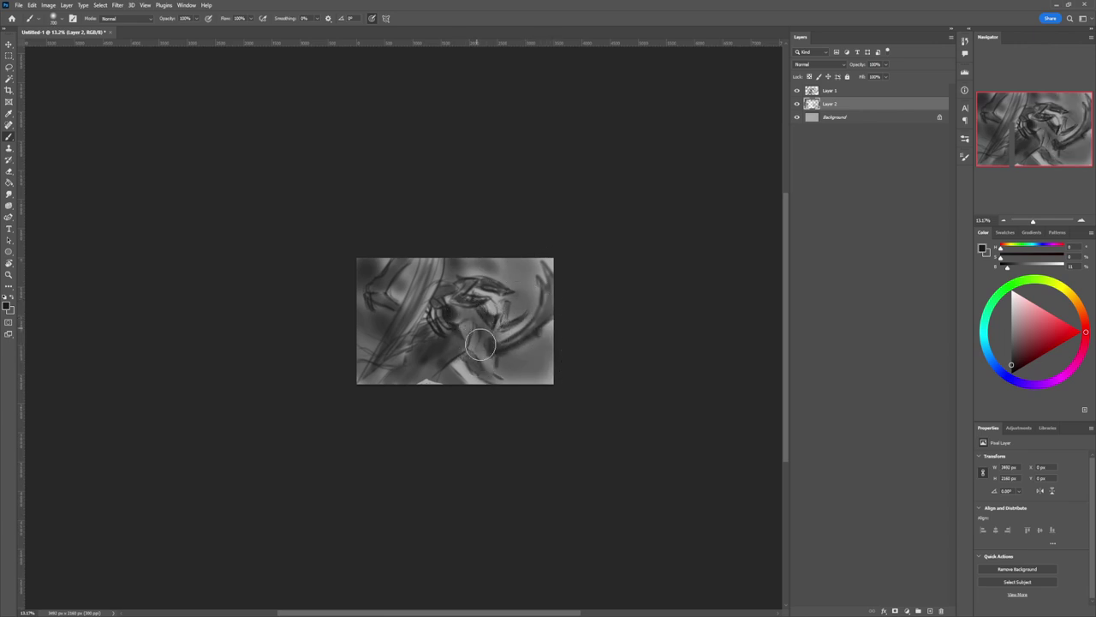
mouse_move(478, 384)
mouse_down()
mouse_move(434, 376)
mouse_move(453, 384)
mouse_move(423, 390)
mouse_move(518, 387)
mouse_move(490, 363)
mouse_move(501, 372)
mouse_move(505, 354)
mouse_move(558, 366)
mouse_up()
Step: Adjust the brush size and darken the backdrop between the head and the curved limb on the right
key(bracketleft)
key(bracketleft)
key(bracketleft)
key(bracketleft)
key(bracketleft)
key(bracketright)
key(bracketright)
key(bracketright)
key(bracketright)
key(bracketright)
key(bracketright)
mouse_move(518, 297)
mouse_down()
mouse_move(532, 313)
mouse_move(527, 285)
mouse_up()
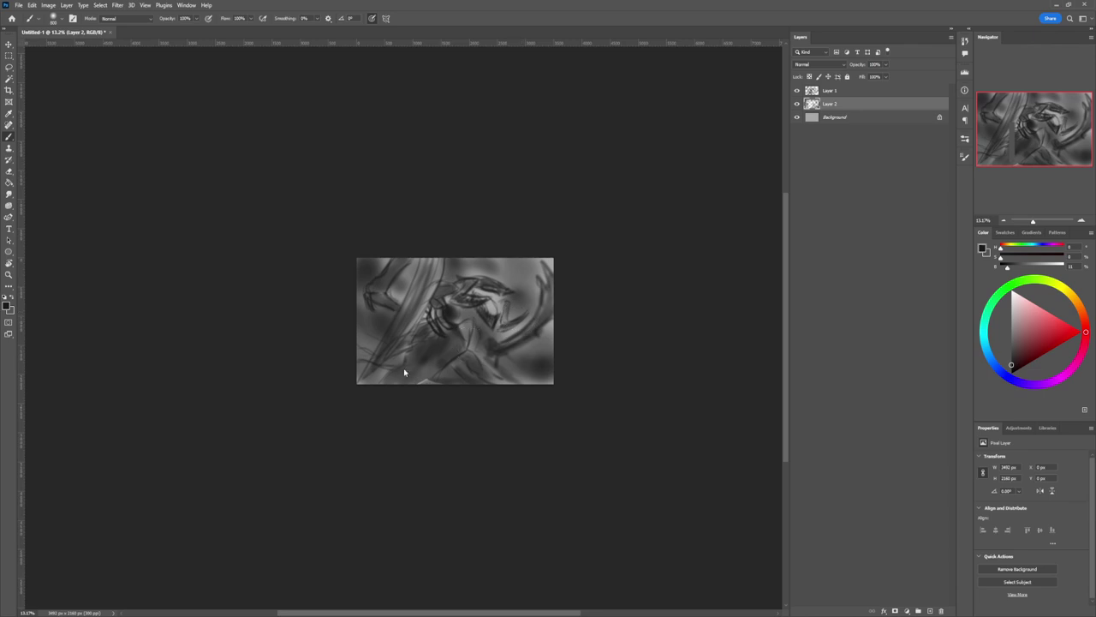
Step: On Layer 1, lasso the creature's torso down to the canvas's lower edge, paint it near-black and deselect
key(z)
drag(441, 380, 428, 377)
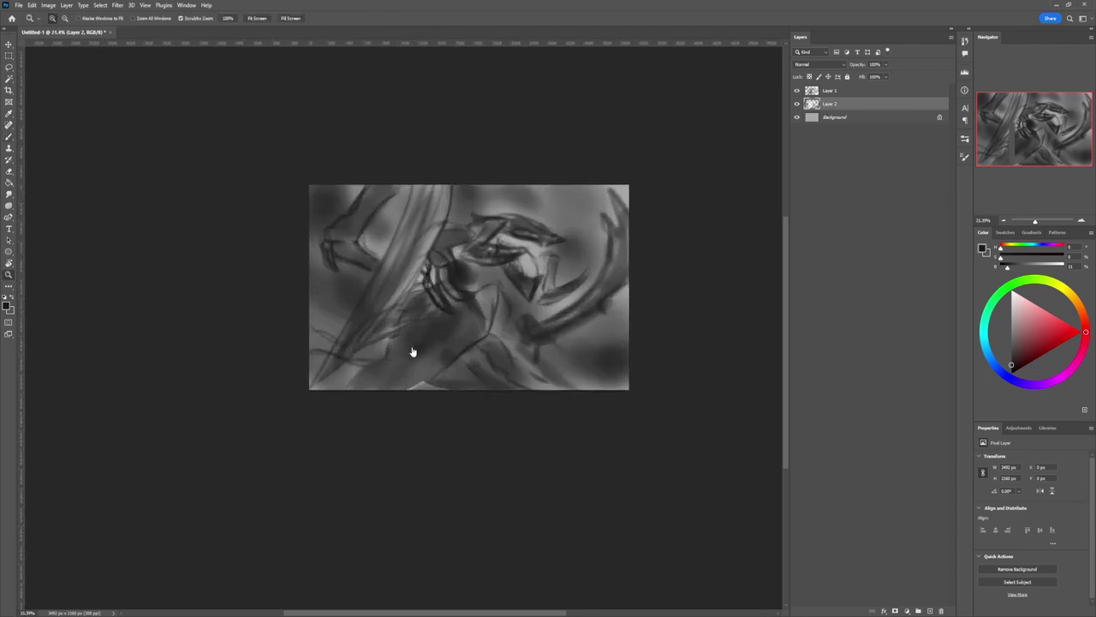
key(l)
click(831, 90)
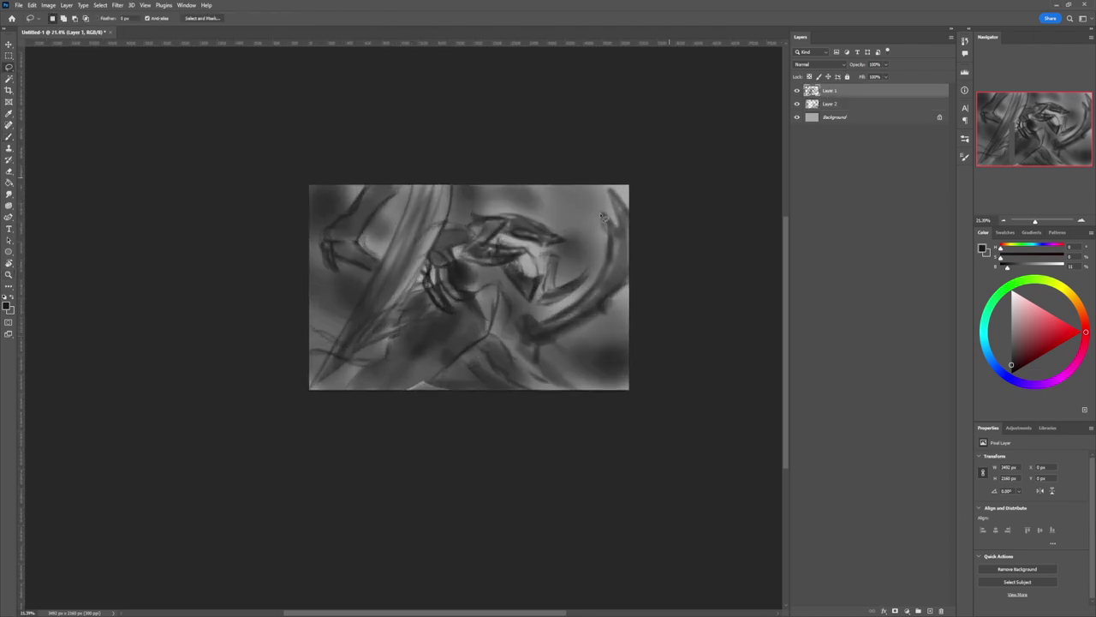
mouse_move(487, 336)
mouse_down()
mouse_move(456, 284)
mouse_move(426, 291)
mouse_move(353, 382)
mouse_move(345, 425)
mouse_move(431, 383)
mouse_move(471, 347)
mouse_move(665, 285)
mouse_move(470, 331)
mouse_move(485, 320)
mouse_move(371, 388)
mouse_move(457, 328)
mouse_move(359, 391)
mouse_move(520, 295)
mouse_move(410, 416)
mouse_move(406, 385)
mouse_move(425, 421)
mouse_move(479, 328)
mouse_move(483, 293)
mouse_move(474, 309)
mouse_move(447, 293)
mouse_up()
key(b)
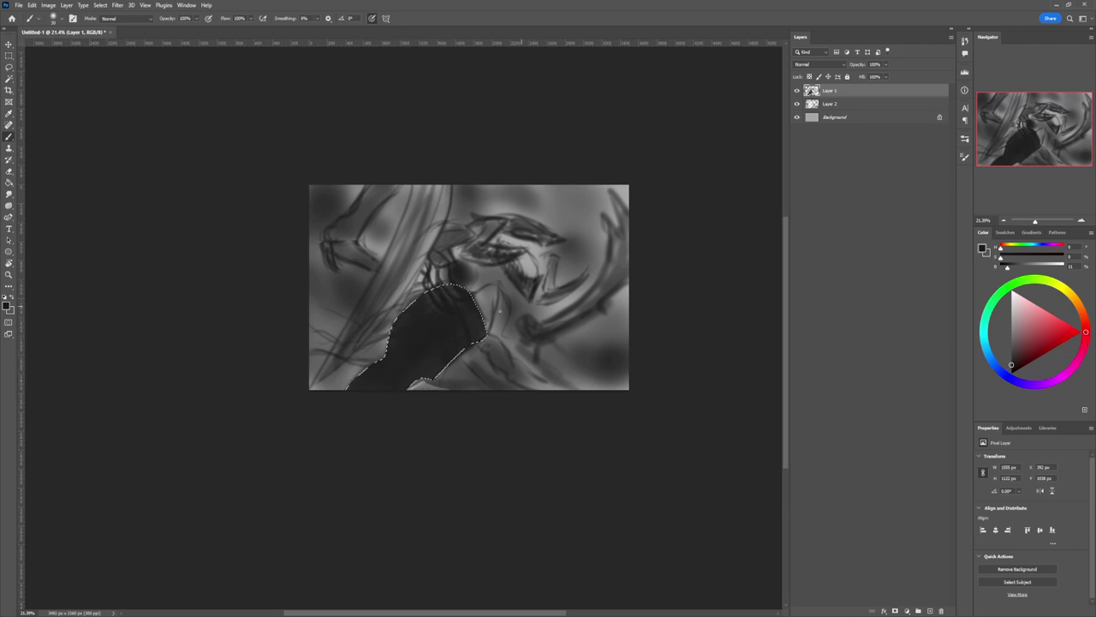
key(ctrl+d)
Step: Lasso the narrow strip beside the torso's upper right edge and paint it dark
key(l)
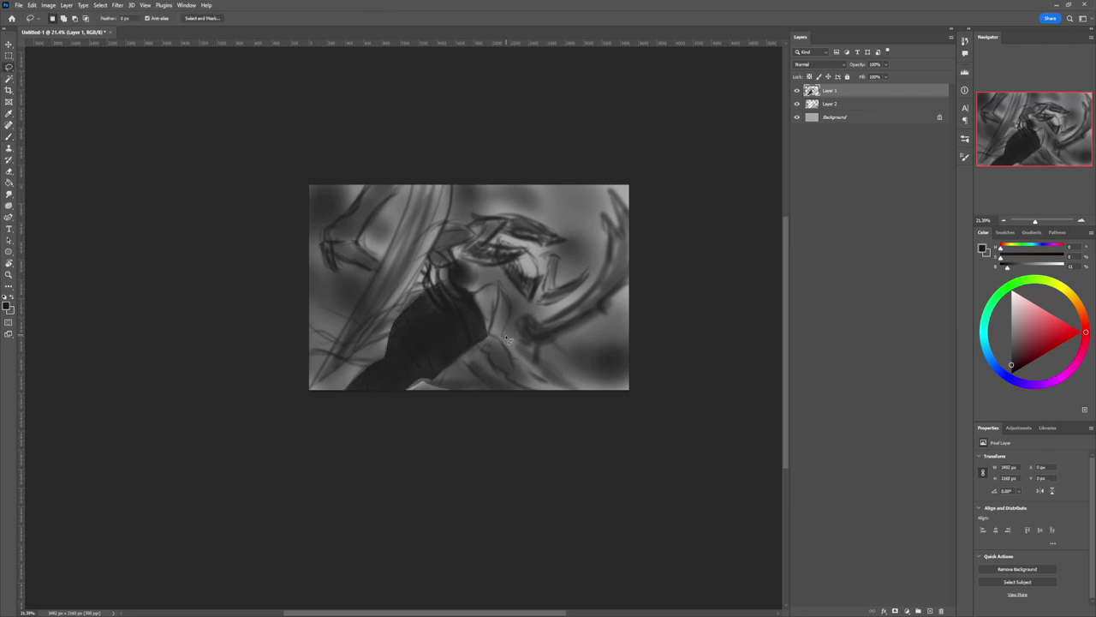
key(ctrl+space)
drag(500, 352, 509, 318)
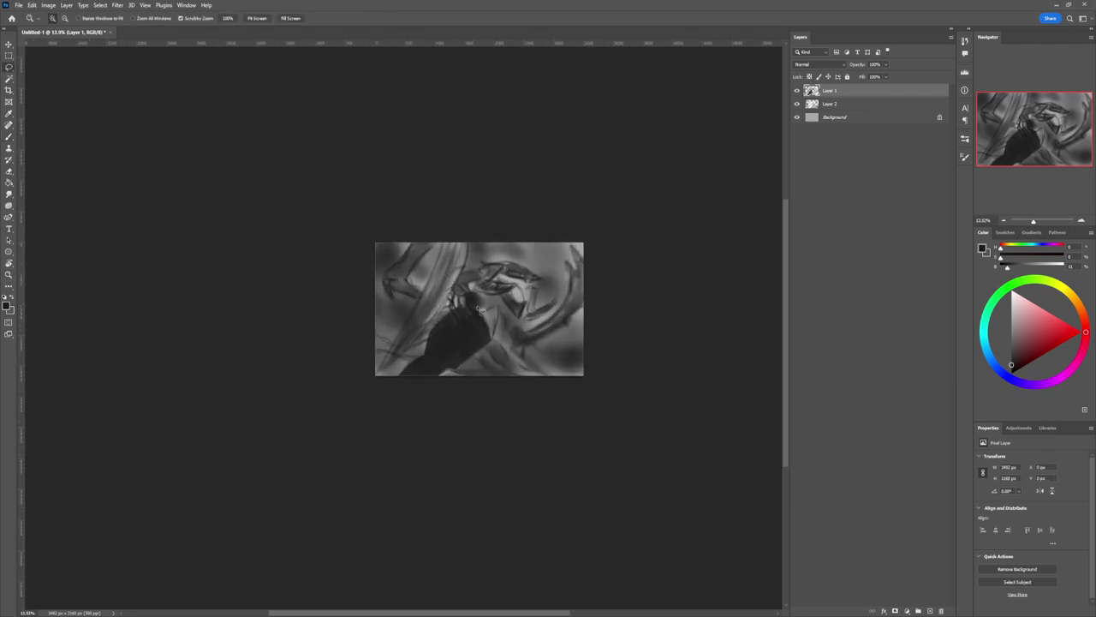
key(l)
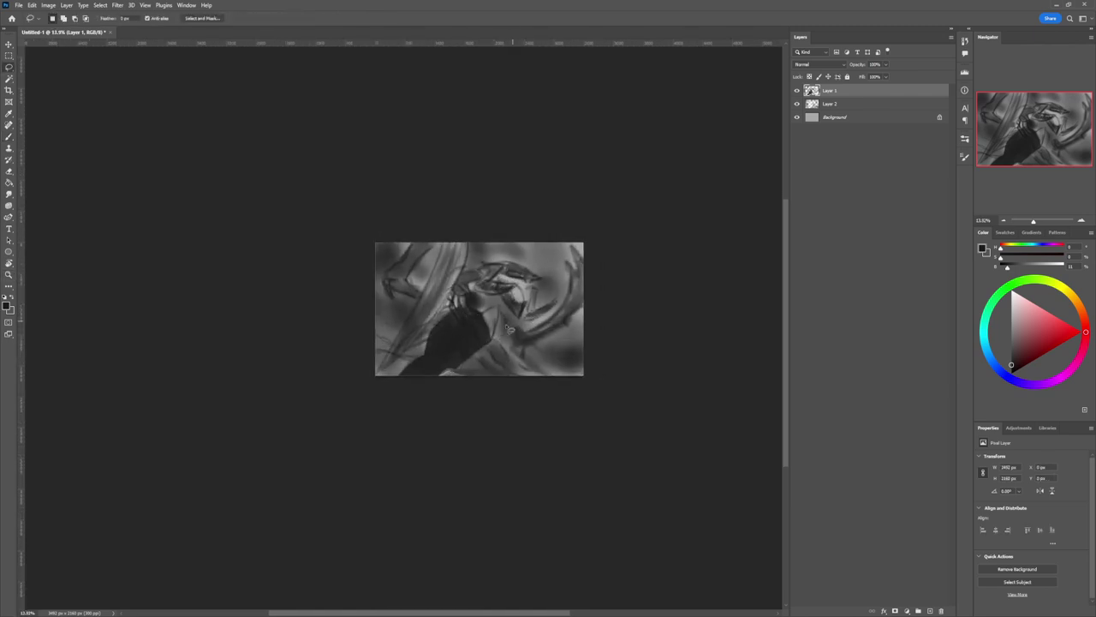
mouse_move(493, 343)
mouse_down()
mouse_move(498, 306)
mouse_move(493, 337)
mouse_move(501, 310)
mouse_move(484, 308)
mouse_move(494, 341)
mouse_up()
key(b)
key(ctrl+d)
Step: Lasso the wedge between the torso and the dark strip and paint it light gray at 62% brightness
key(l)
key(b)
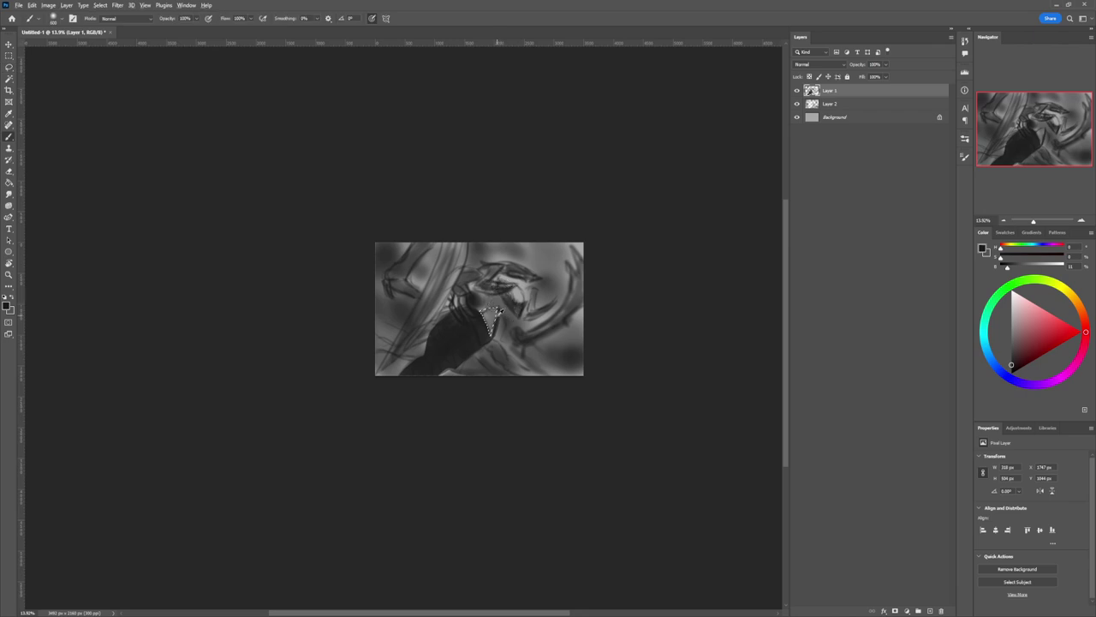
alt+click(484, 315)
key(bracketright)
key(bracketright)
key(bracketright)
key(bracketright)
key(bracketright)
mouse_move(486, 317)
mouse_down()
mouse_move(494, 347)
mouse_move(552, 292)
mouse_move(477, 319)
mouse_move(508, 312)
mouse_up()
click(1011, 322)
key(ctrl+d)
Step: Sample a dark tone from the figure and refine the torso's upper right edge with a much smaller brush
key(l)
key(z)
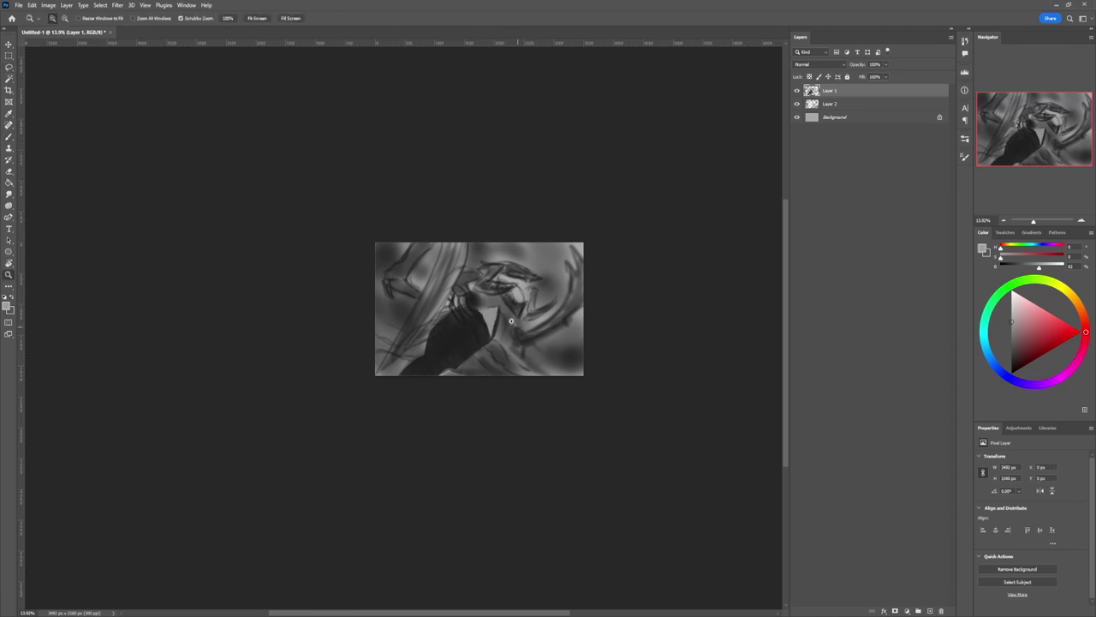
click(503, 318)
click(495, 317)
key(b)
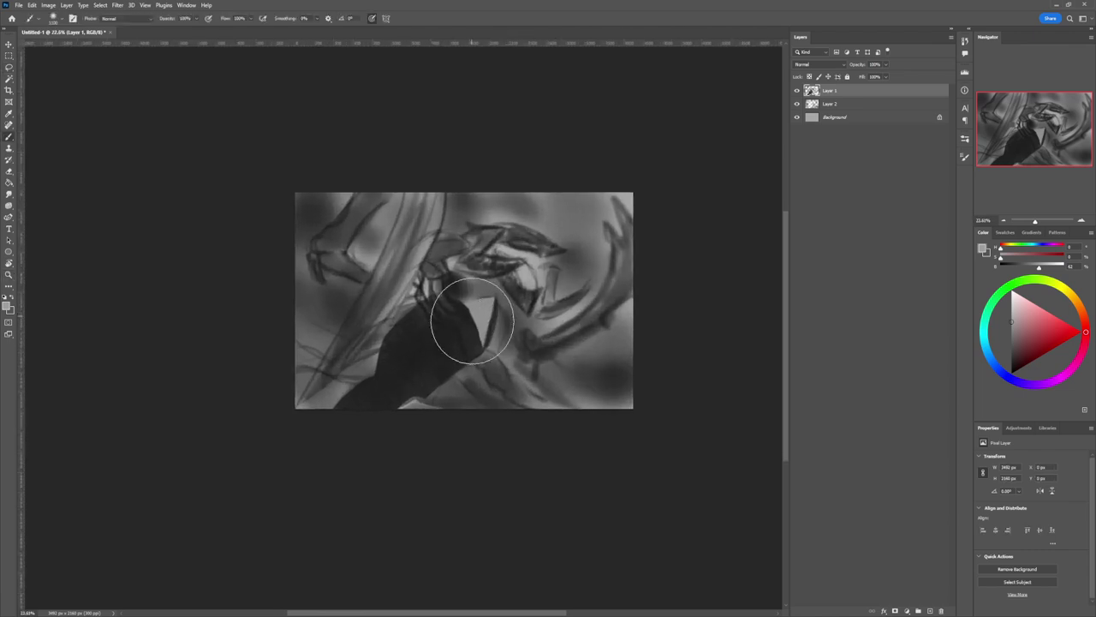
alt+click(485, 323)
key(bracketleft)
key(bracketleft)
key(bracketleft)
key(bracketleft)
key(bracketleft)
key(bracketleft)
key(bracketleft)
key(bracketleft)
key(bracketleft)
key(bracketleft)
key(bracketleft)
key(bracketleft)
key(bracketleft)
key(bracketleft)
key(bracketleft)
key(bracketleft)
key(bracketleft)
key(bracketleft)
drag(470, 306, 478, 343)
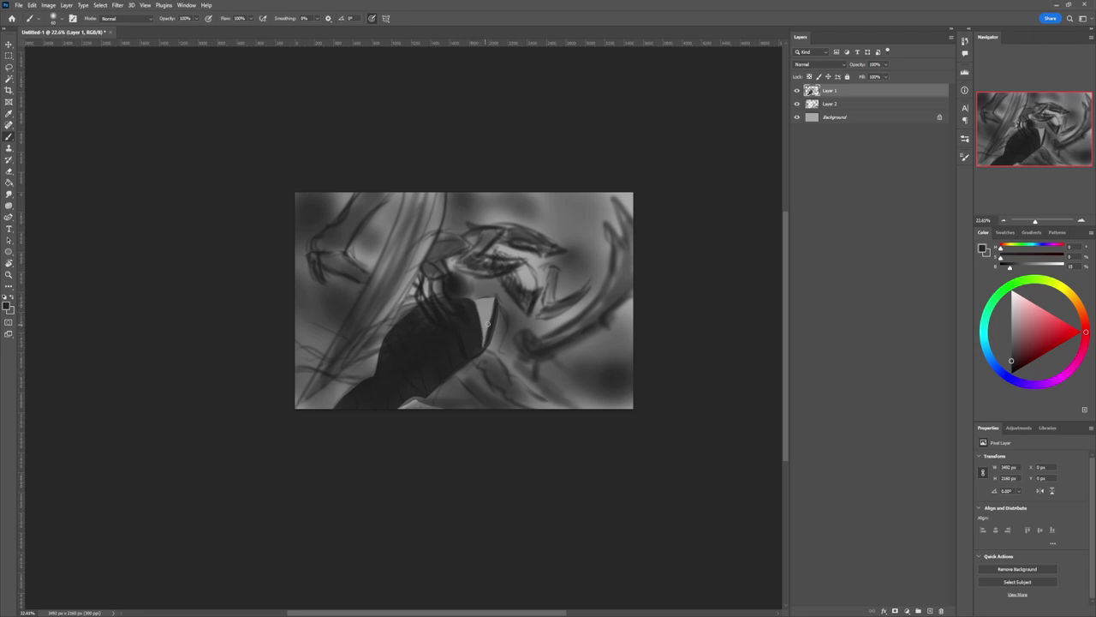
Step: Sample neighbouring grays and blend the light wedge beside the torso into the surrounding tones with a slightly larger brush
alt+click(491, 307)
alt+click(499, 300)
alt+click(480, 332)
alt+click(491, 328)
alt+click(494, 340)
key(bracketright)
key(bracketright)
key(bracketright)
drag(478, 347, 482, 313)
alt+click(489, 292)
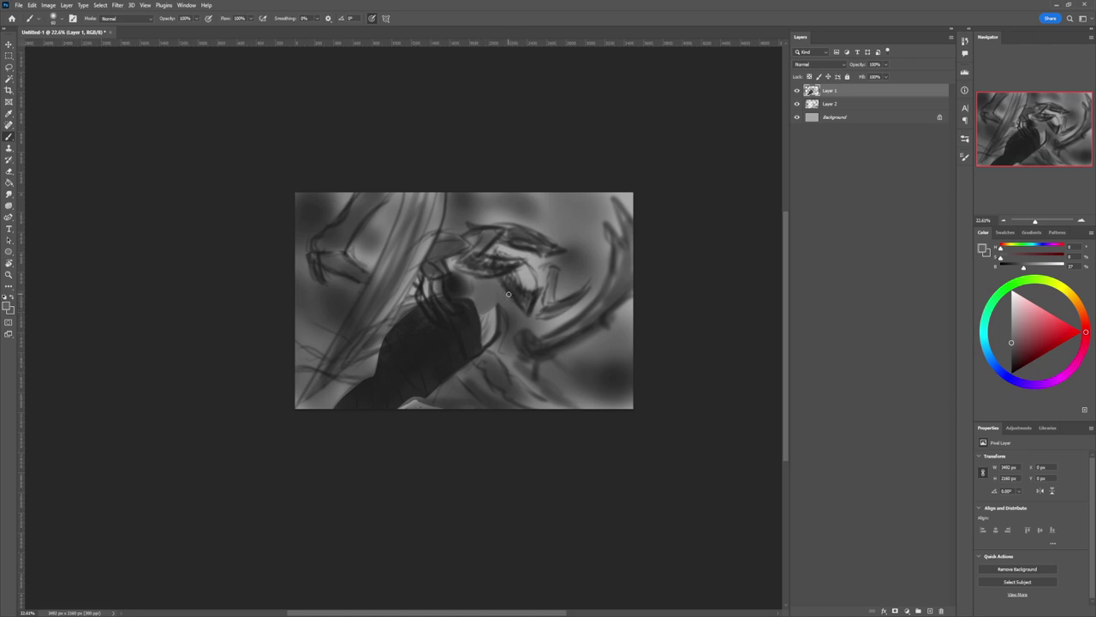
Step: Set the paint to light gray at 79% brightness and brighten the creature's throat and open mouth
key(z)
drag(481, 356, 472, 368)
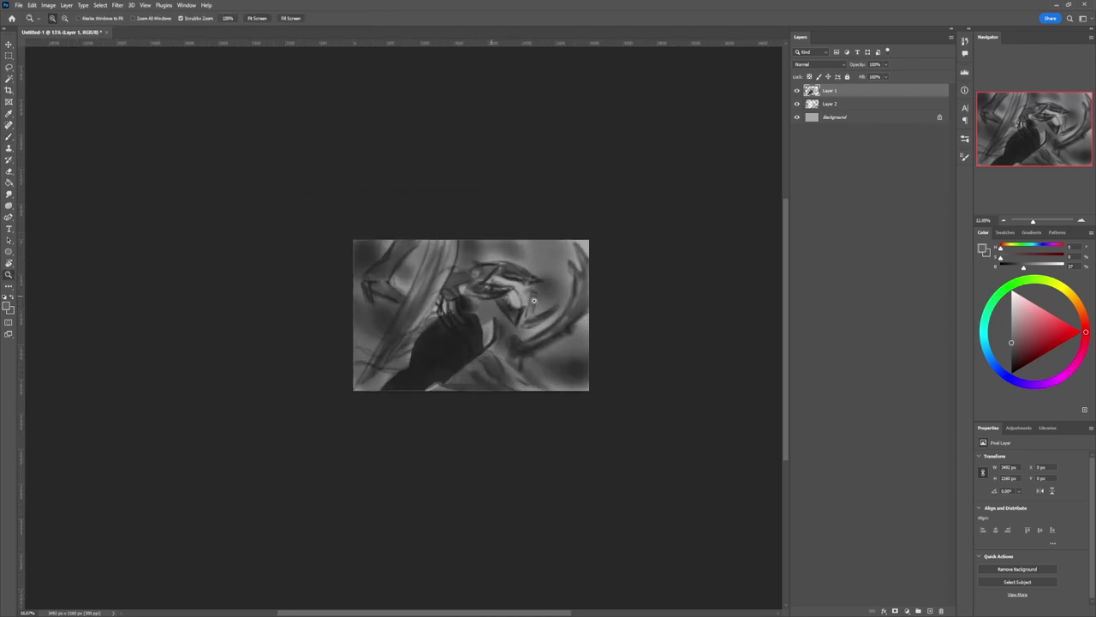
key(b)
drag(1016, 314, 1011, 308)
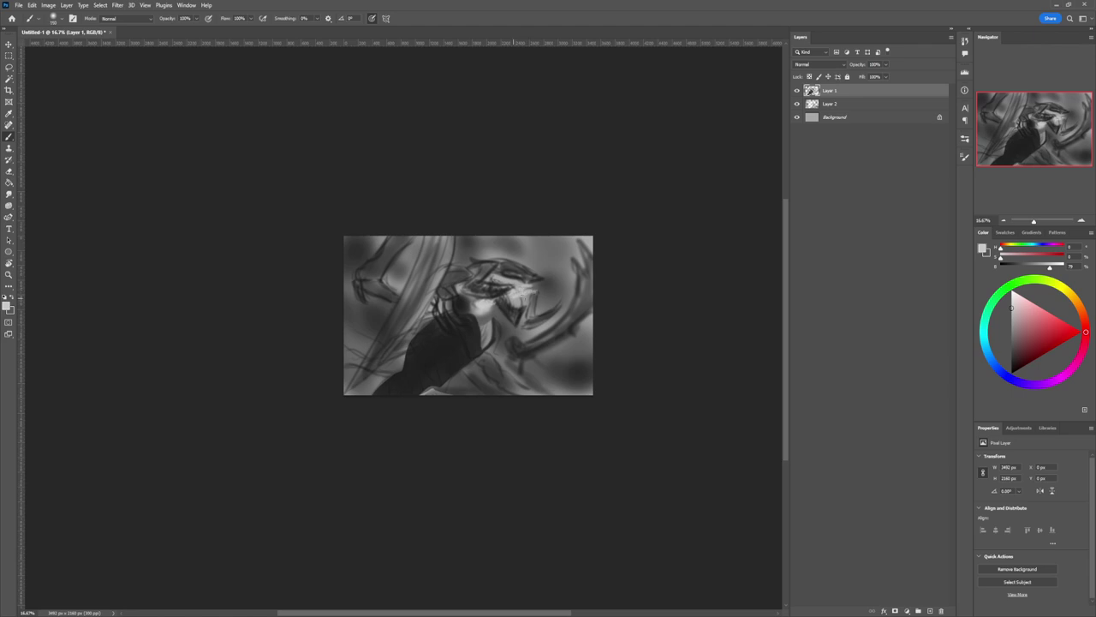
Step: Reduce the brush size and paint light, wispy breath streaks from the mouth towards the canvas's right edge
key([)
key([)
key([)
key([)
key([)
mouse_move(516, 298)
mouse_down()
mouse_move(545, 286)
mouse_move(537, 295)
mouse_up()
drag(535, 296, 561, 288)
drag(547, 298, 561, 288)
mouse_move(545, 292)
mouse_down()
mouse_move(572, 289)
mouse_move(558, 303)
mouse_move(548, 291)
mouse_move(542, 307)
mouse_up()
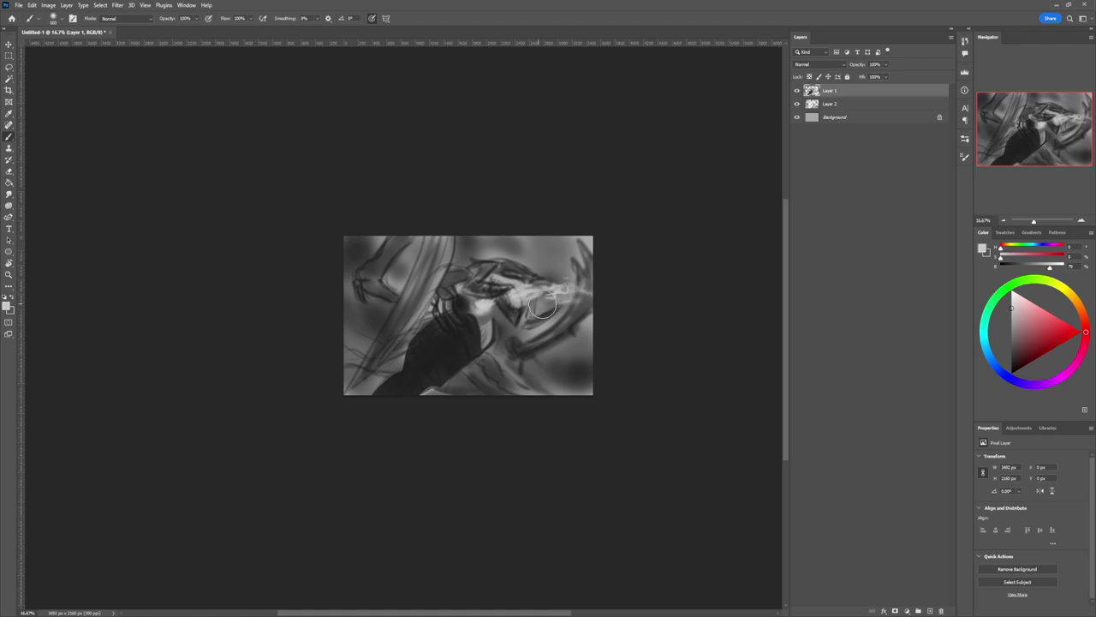
Step: Lasso the rear and lower part of the head and paint it dark, deepening the gray to 12% brightness
key([)
key([)
key([)
key([)
key([)
key(l)
mouse_move(510, 287)
mouse_down()
mouse_move(473, 297)
mouse_move(464, 288)
mouse_move(495, 263)
mouse_move(493, 289)
mouse_move(466, 289)
mouse_up()
key(b)
drag(1027, 356, 998, 354)
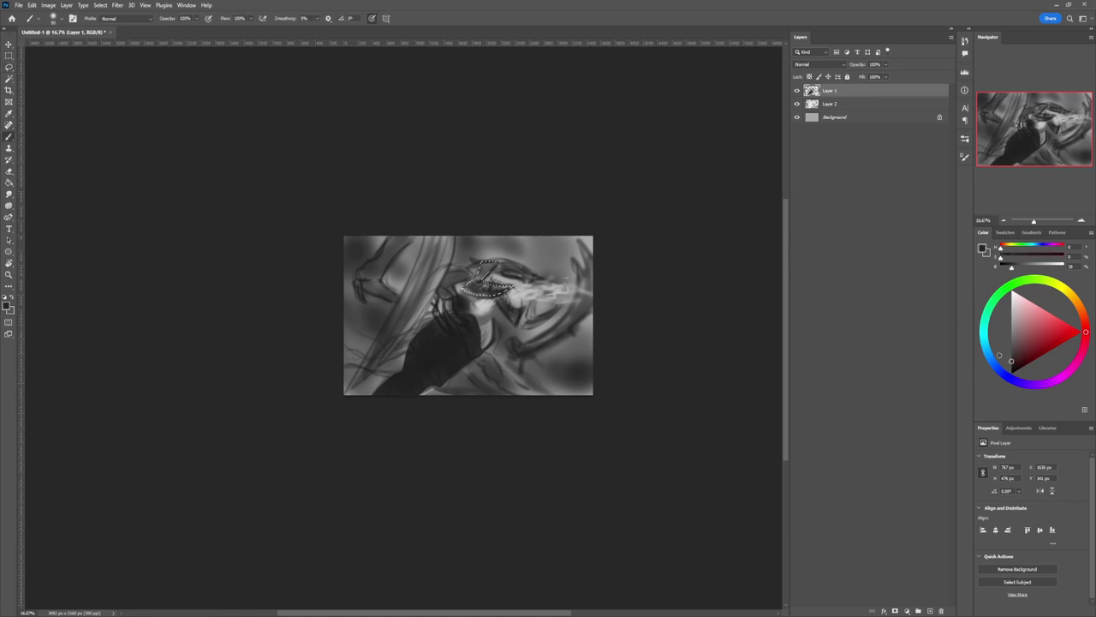
mouse_move(495, 269)
mouse_down()
mouse_move(479, 278)
mouse_move(489, 284)
mouse_up()
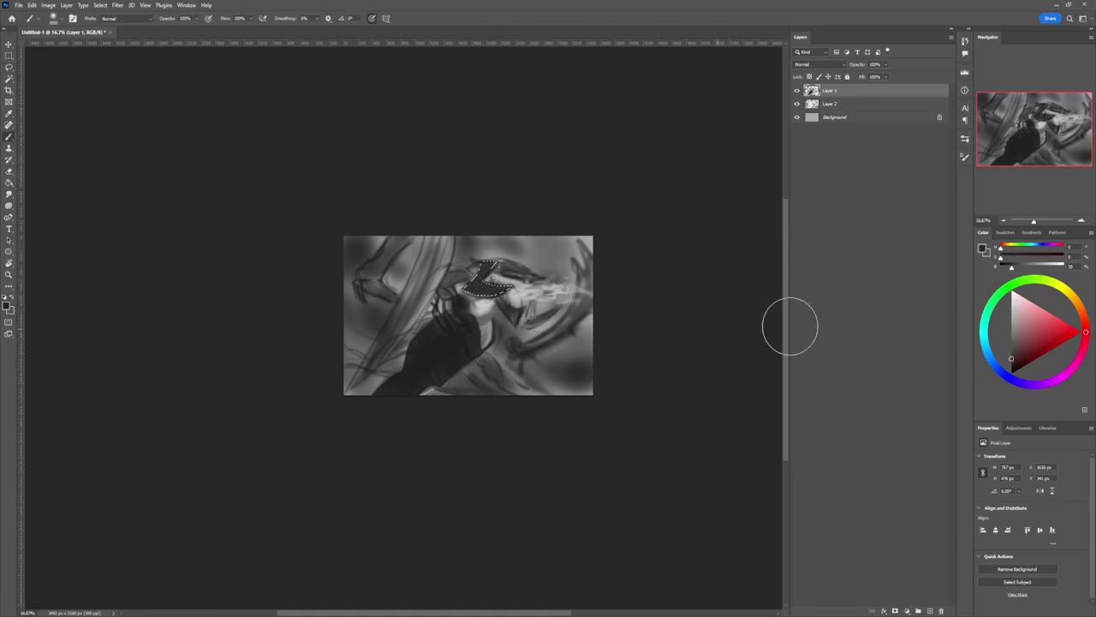
click(1010, 364)
key(bracketleft)
key(bracketleft)
drag(477, 282, 507, 287)
Step: Lasso the creature's lower jaw, paint it near-black with a greatly enlarged brush and deselect
key(z)
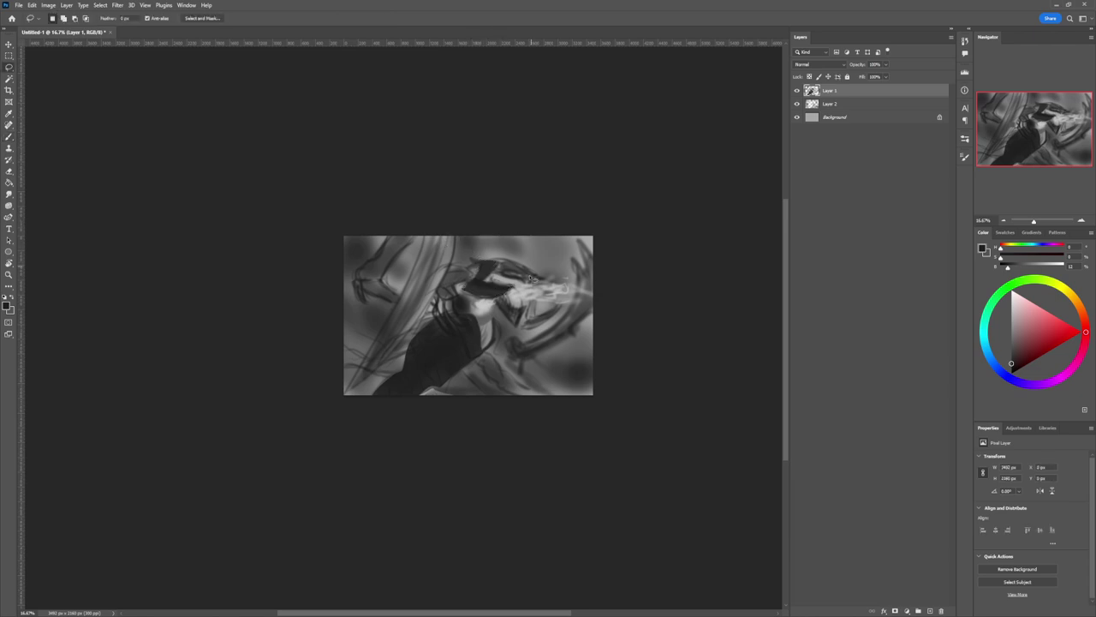
alt+click(500, 283)
mouse_move(521, 313)
mouse_down()
mouse_move(486, 313)
mouse_move(517, 342)
mouse_move(529, 322)
mouse_move(502, 310)
mouse_up()
key(l)
key(b)
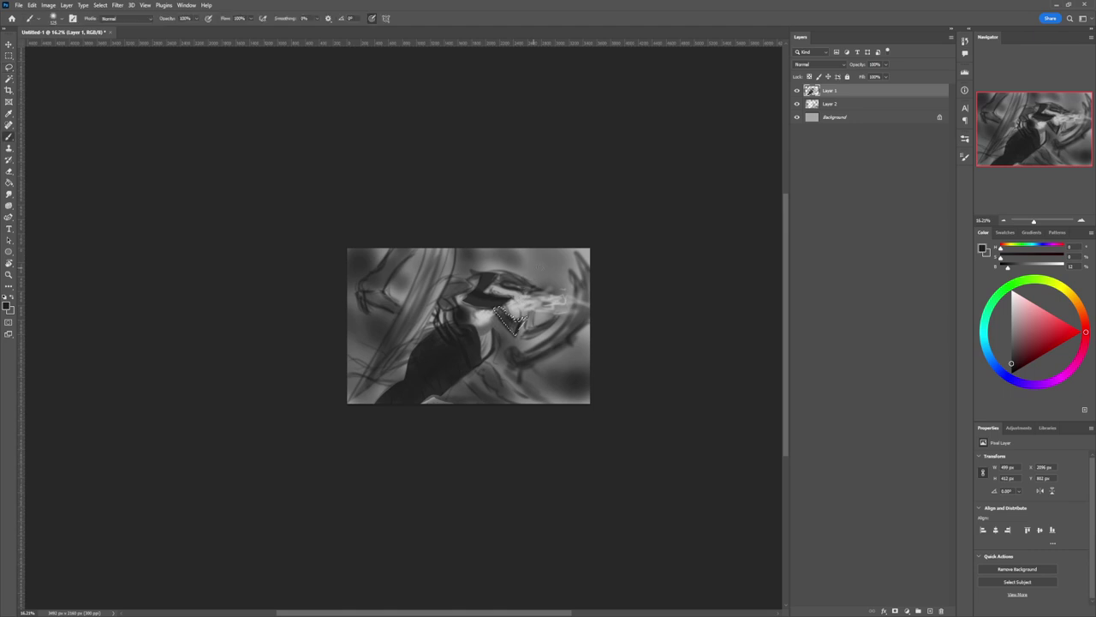
key(bracketright)
key(bracketright)
key(bracketright)
key(bracketright)
key(bracketright)
key(bracketright)
key(bracketright)
key(bracketright)
key(bracketright)
key(bracketright)
key(bracketright)
key(bracketright)
key(bracketright)
key(bracketright)
key(bracketright)
mouse_move(546, 340)
mouse_down()
mouse_move(533, 311)
mouse_move(503, 324)
mouse_up()
key(ctrl+d)
Step: Lasso the upper head and snout, paint the shape near-black and deselect
key(l)
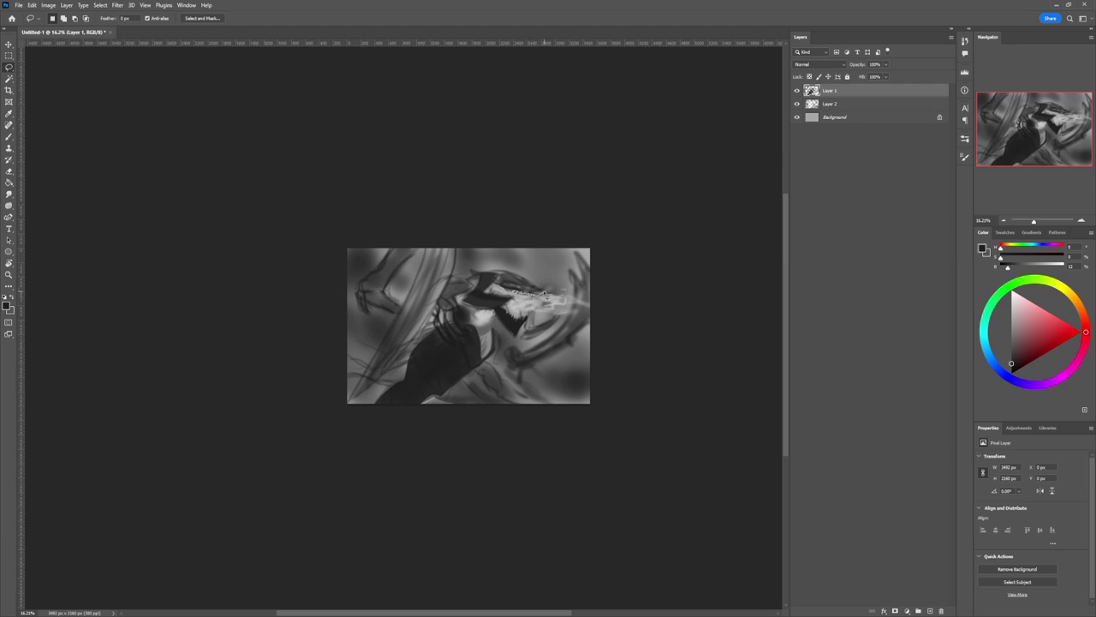
mouse_move(494, 272)
mouse_down()
mouse_move(471, 266)
mouse_move(487, 286)
mouse_up()
key(b)
mouse_move(595, 289)
mouse_down()
mouse_move(503, 282)
mouse_move(484, 270)
mouse_up()
key(ctrl+d)
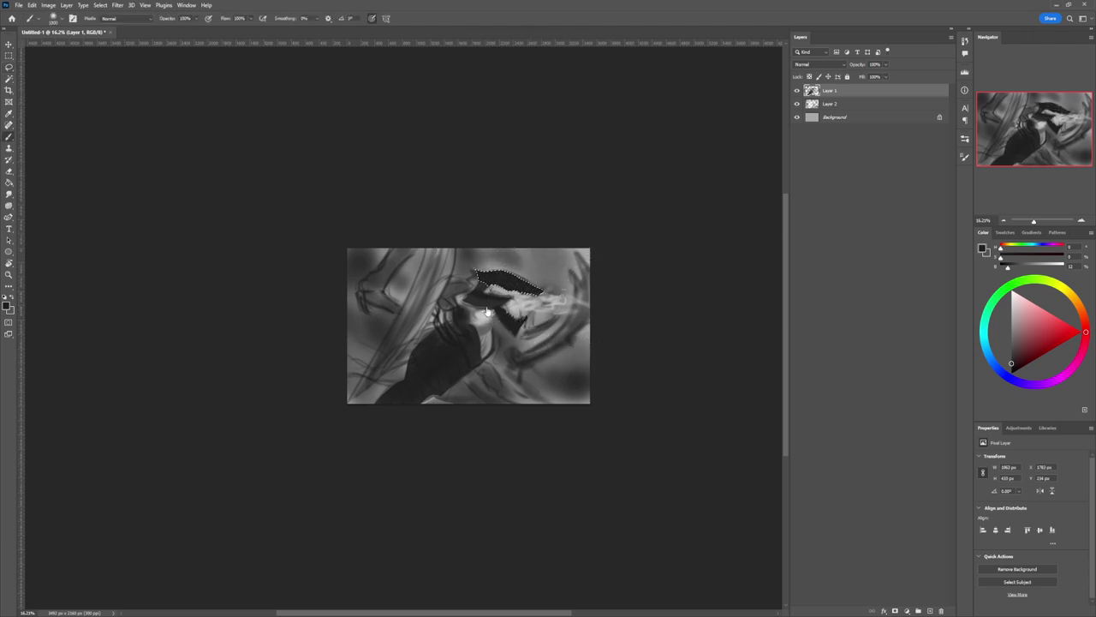
Step: Lasso jagged teeth along the underside of the upper jaw, paint them dark and clear the selection
key(l)
key(b)
key(l)
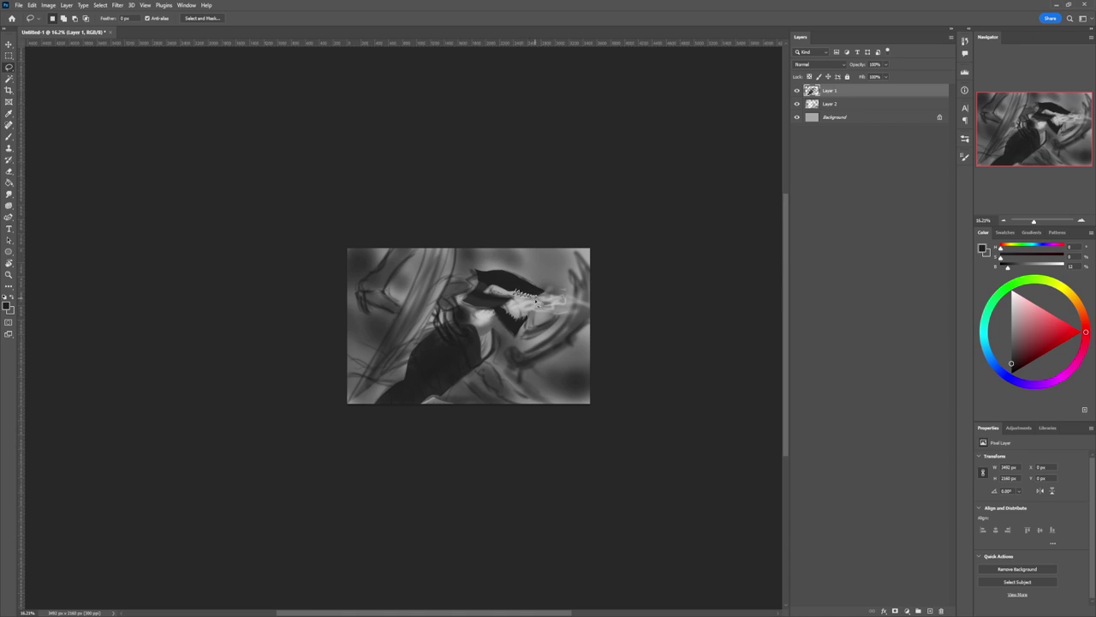
drag(540, 297, 555, 294)
key(b)
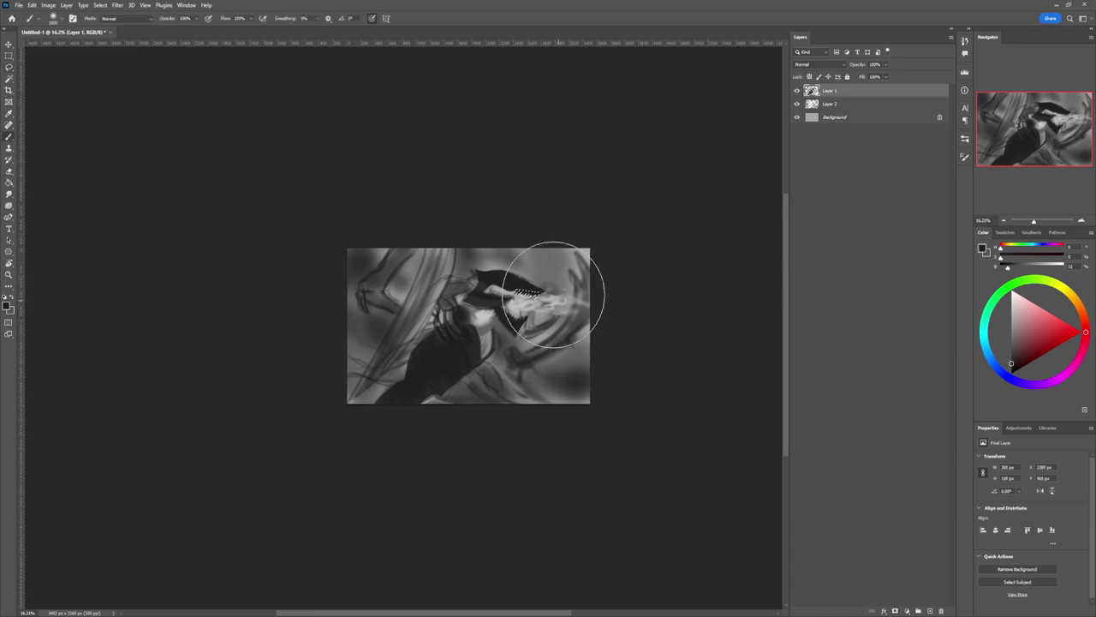
key(l)
click(510, 310)
Step: Shrink the brush and paint dark shading beneath the torso's right side along the canvas's lower edge, adjusting the size
key(z)
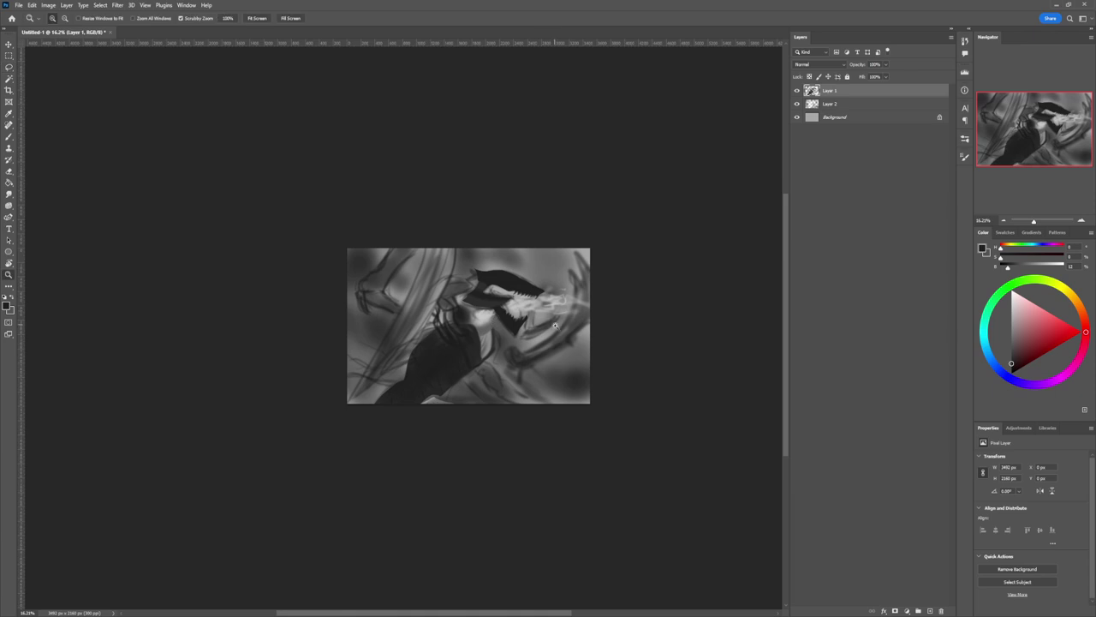
alt+click(556, 331)
click(529, 372)
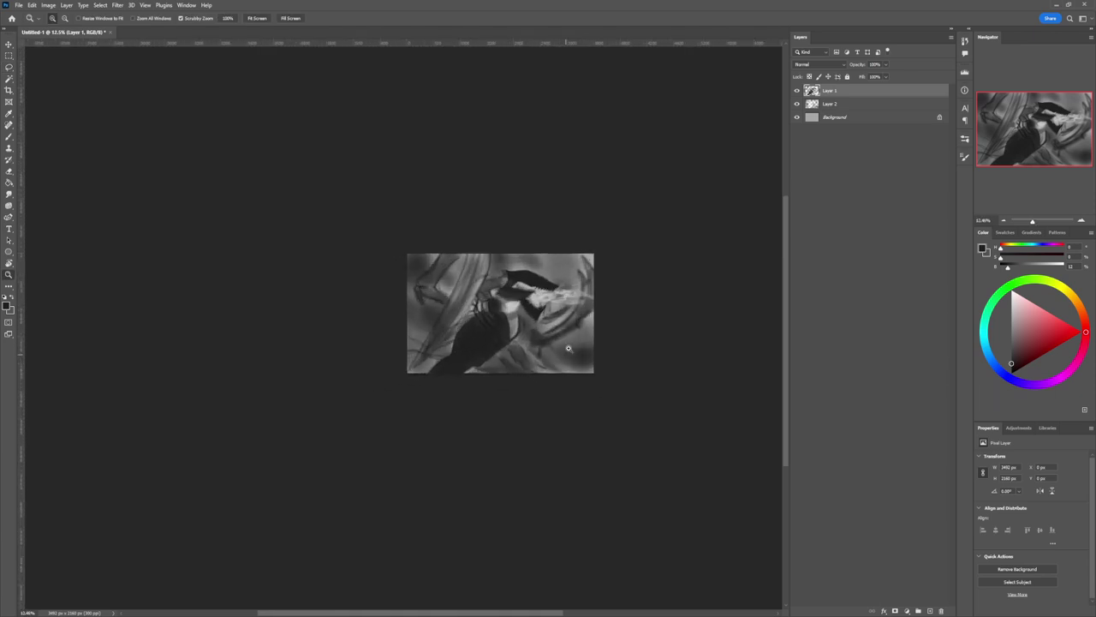
click(552, 332)
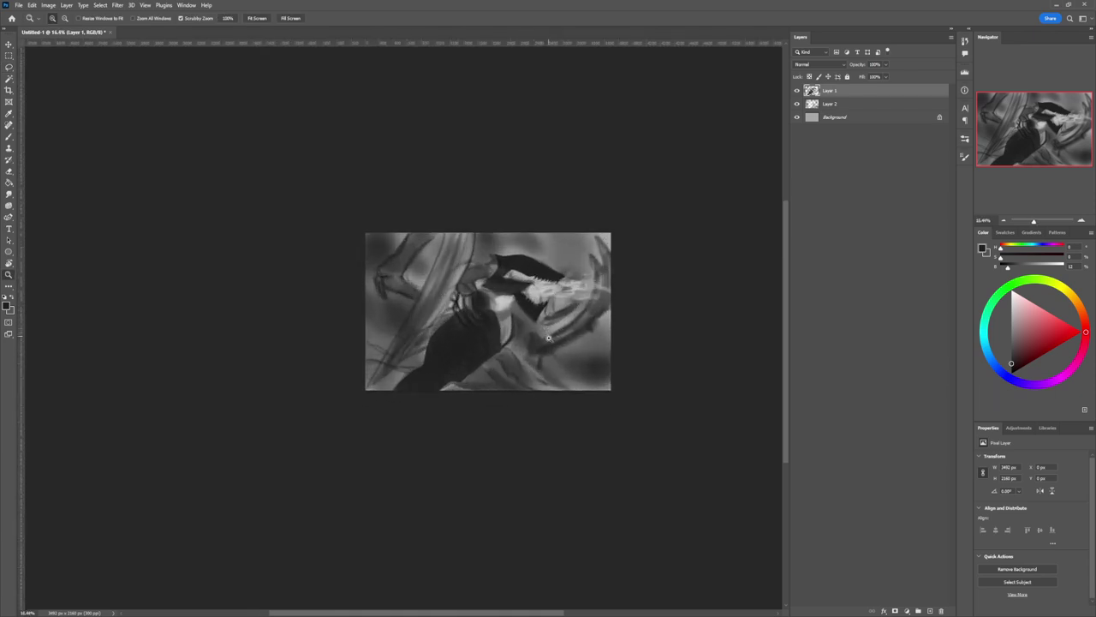
key(b)
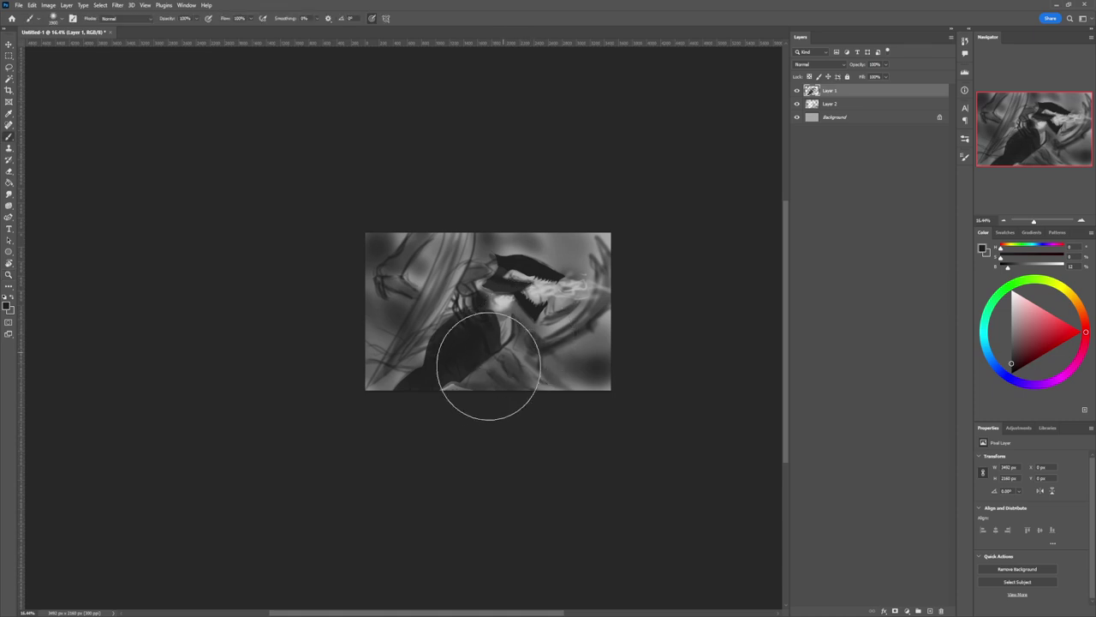
key(bracketleft)
key(bracketleft)
key(bracketleft)
key(bracketleft)
key(bracketleft)
key(bracketleft)
key(bracketleft)
key(bracketleft)
key(bracketleft)
key(bracketleft)
key(bracketleft)
key(bracketleft)
key(bracketleft)
key(bracketleft)
key(bracketleft)
key(bracketleft)
key(bracketleft)
key(bracketleft)
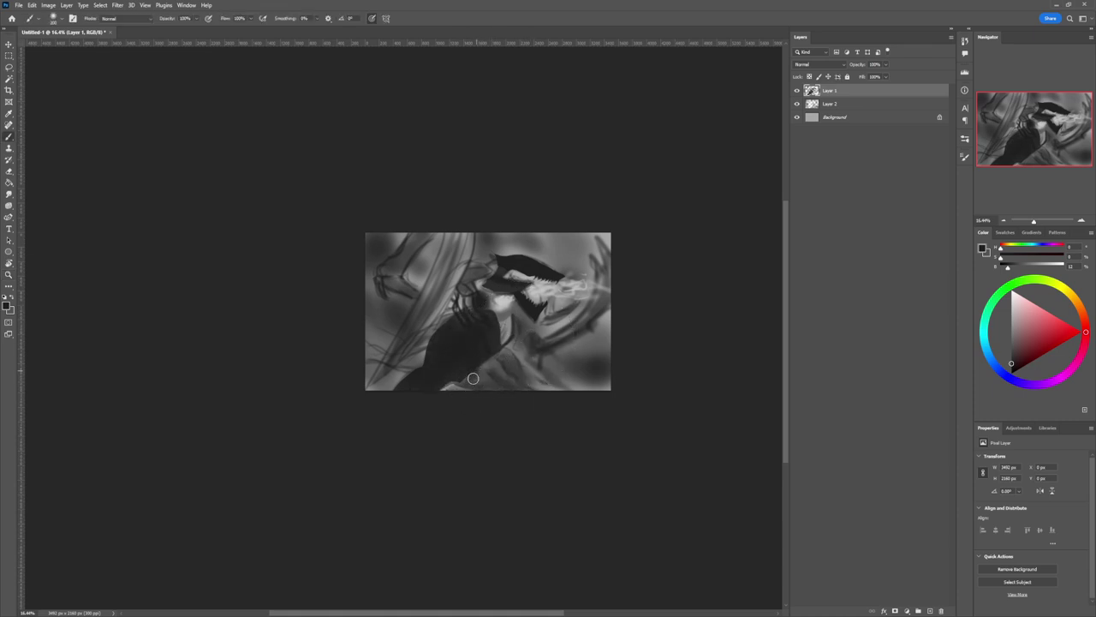
key(bracketright)
key(bracketright)
key(bracketright)
key(bracketright)
key(bracketright)
key(bracketright)
Step: Lasso the long curved blade from the canvas's top edge to its lower-left corner and paint it dark
key(l)
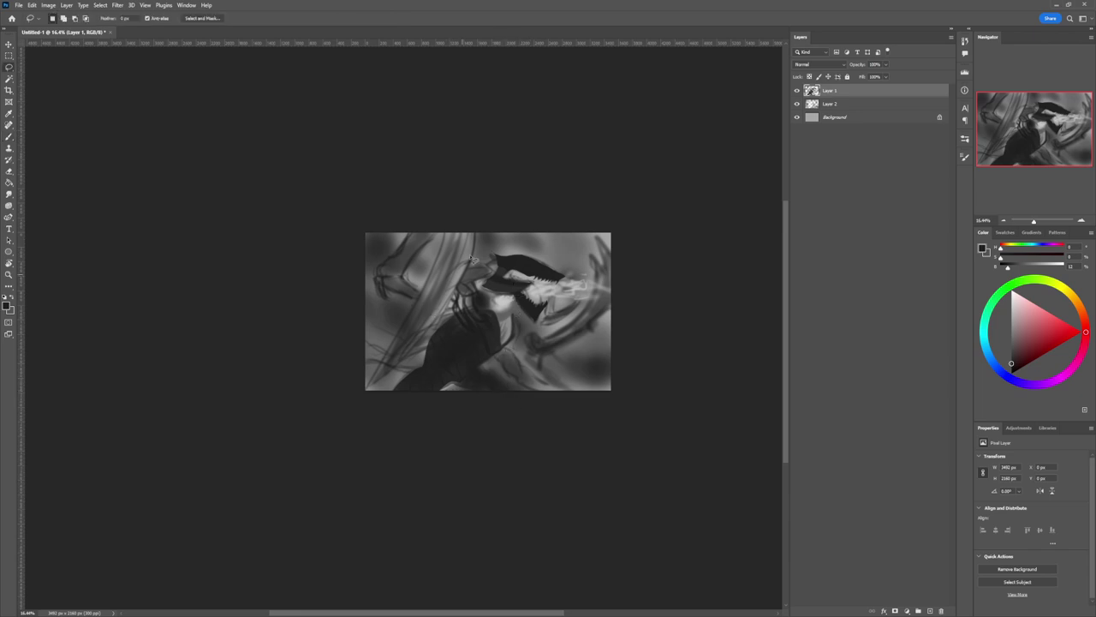
mouse_move(485, 230)
mouse_down()
mouse_move(428, 327)
mouse_move(385, 371)
mouse_move(347, 389)
mouse_move(414, 302)
mouse_move(457, 199)
mouse_move(386, 383)
mouse_up()
key(b)
drag(490, 210, 359, 399)
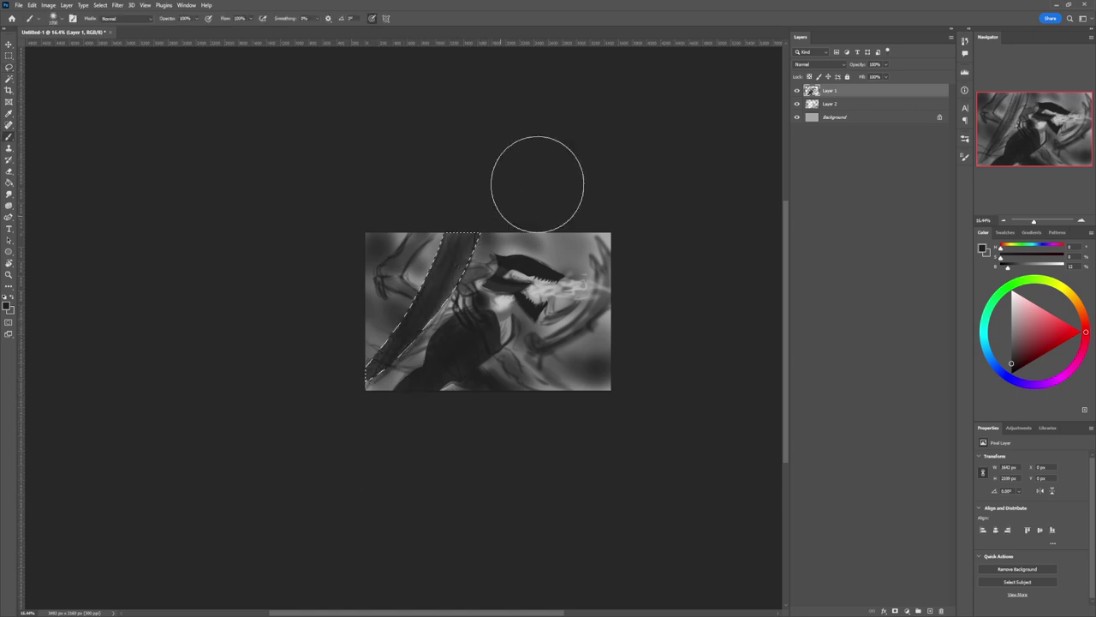
mouse_move(537, 184)
mouse_down()
mouse_move(440, 245)
mouse_move(518, 244)
mouse_move(453, 250)
mouse_move(433, 266)
mouse_up()
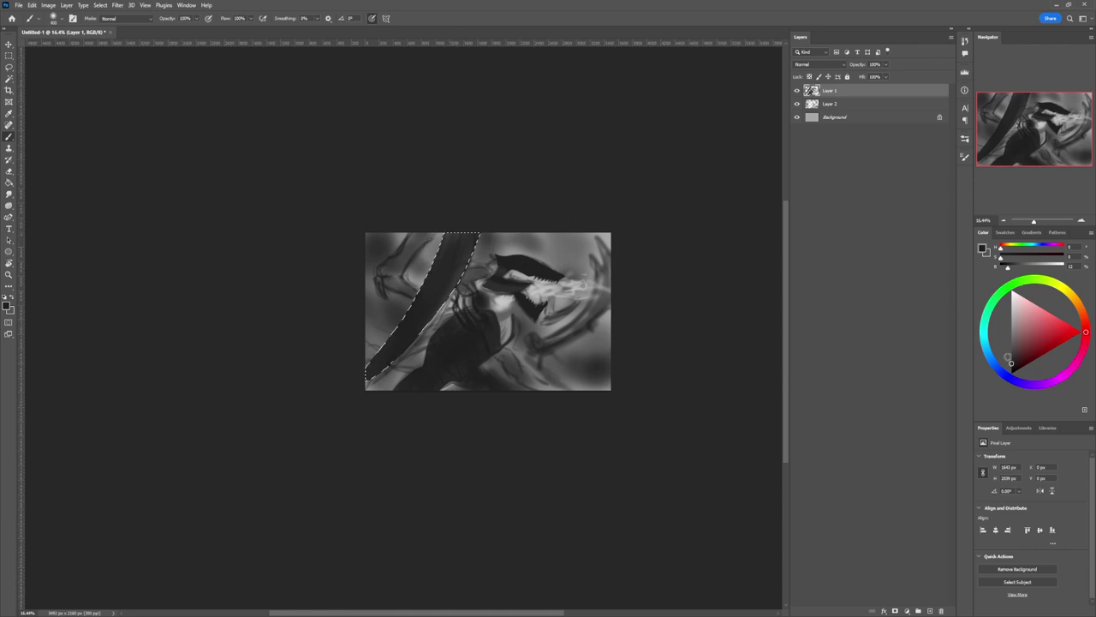
Step: Pick a near-black tone, adjust the brush size, and paint a darker band along the selected blade from top to lower end
click(1011, 366)
key([)
key([)
key([)
key([)
key([)
key([)
key(])
key(])
key(])
mouse_move(439, 243)
mouse_down()
mouse_move(390, 342)
mouse_move(446, 226)
mouse_move(356, 381)
mouse_up()
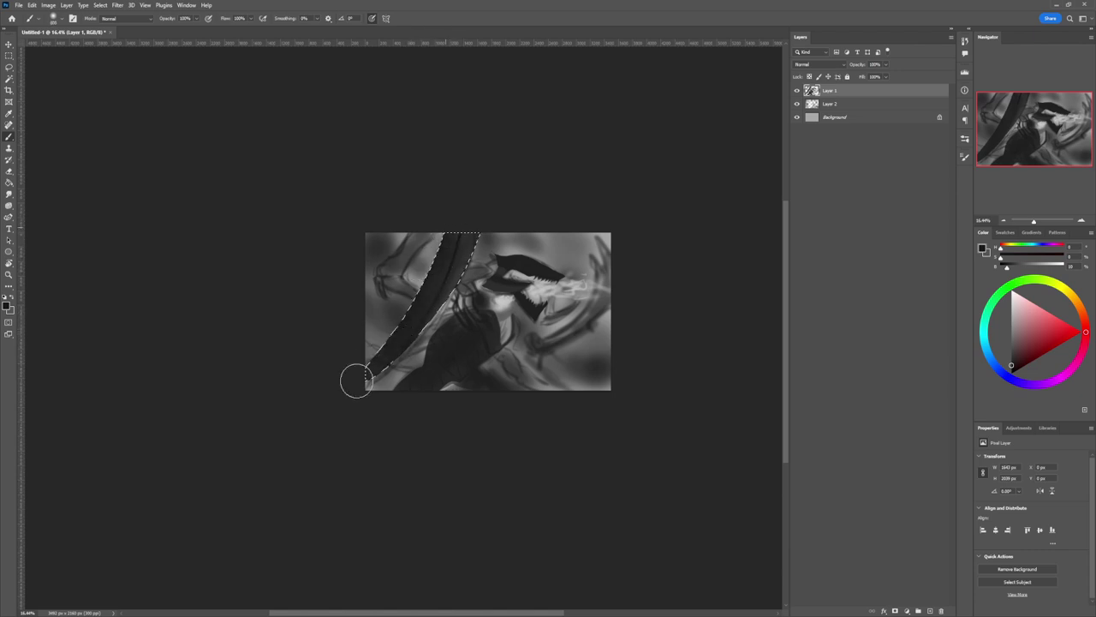
Step: Switch to another brush preset and paint gray streaks down the length of the blade, replacing a too-light first stroke and enlarging the brush
right_click(482, 299)
click(519, 365)
alt+click(557, 273)
drag(457, 224, 448, 258)
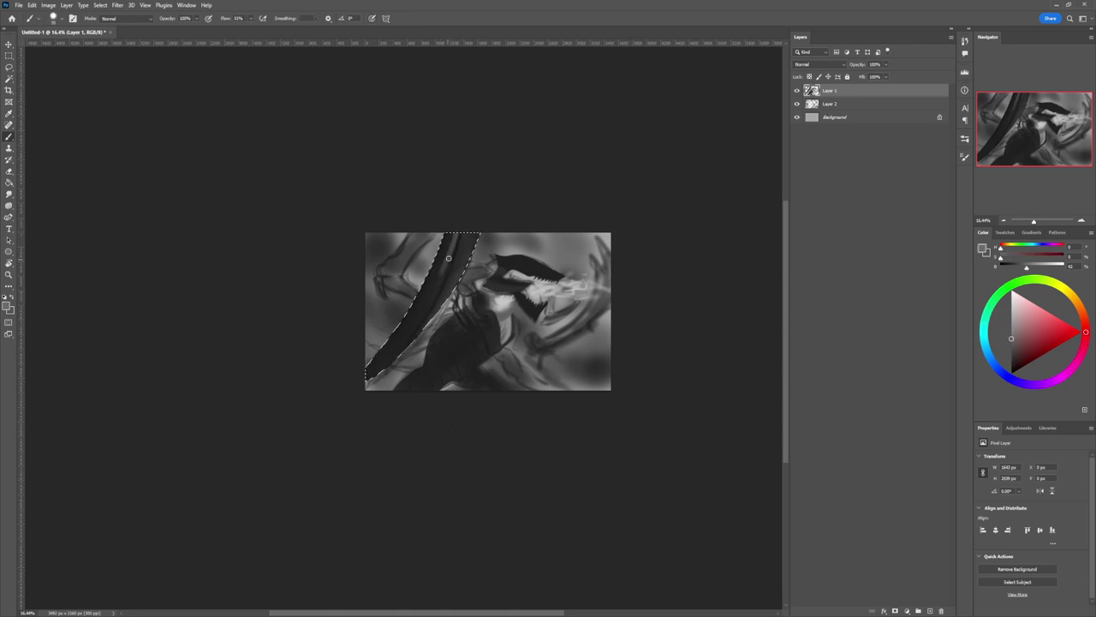
key(ctrl+z)
click(1010, 348)
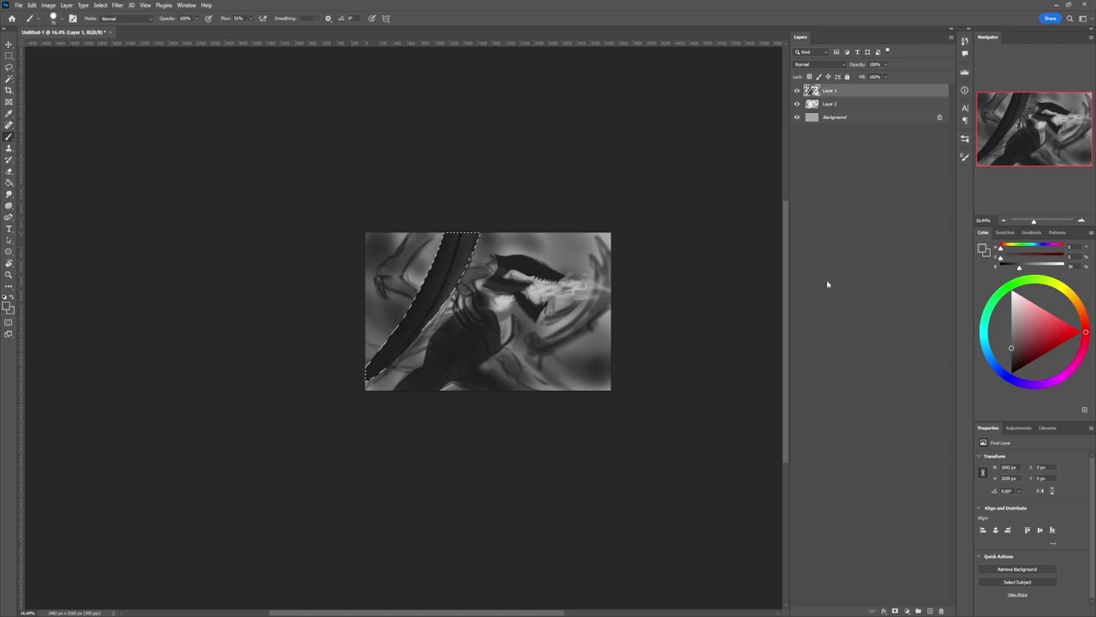
mouse_move(456, 222)
mouse_down()
mouse_move(431, 299)
mouse_move(390, 357)
mouse_up()
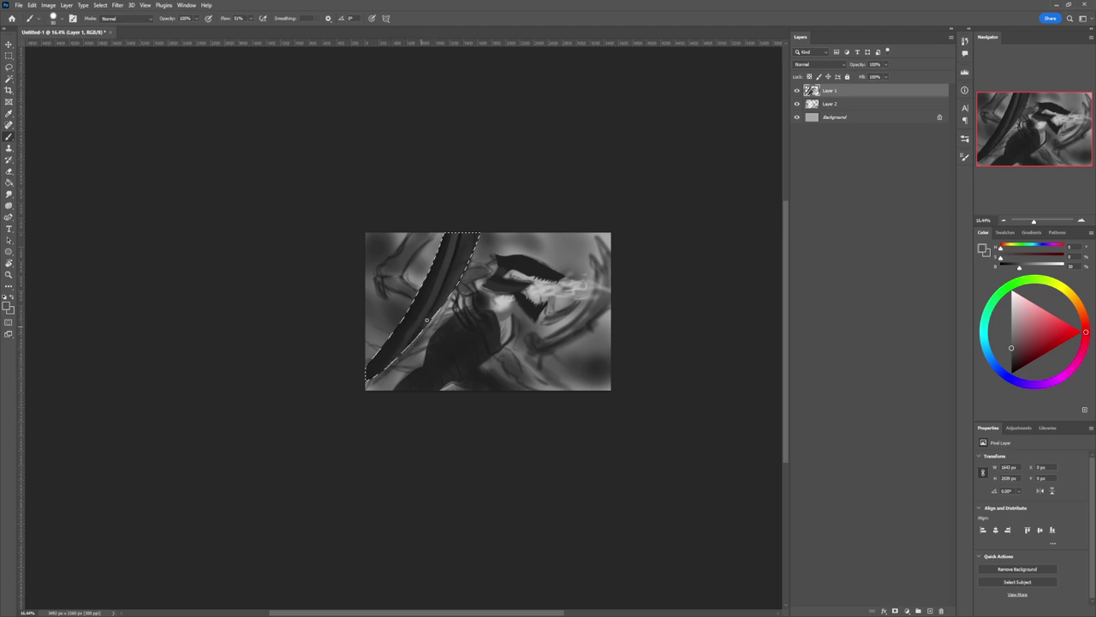
mouse_move(452, 269)
mouse_down()
mouse_move(465, 223)
mouse_move(446, 275)
mouse_up()
key(])
key(])
key(])
key(])
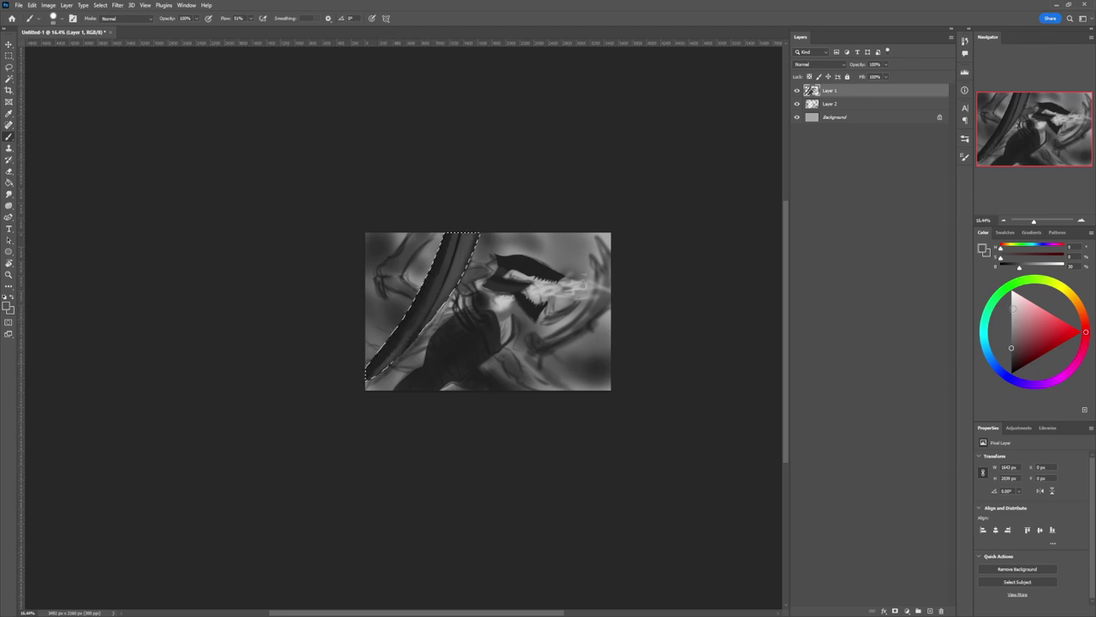
Step: Return to the soft brush, settle on a mid-gray, and glaze lighter shading over the middle of the blade while varying the brush size
click(1012, 309)
key(period)
key(bracketright)
key(bracketright)
key(bracketright)
key(bracketright)
key(bracketright)
key(bracketright)
key(bracketright)
key(bracketright)
key(bracketright)
key(bracketright)
key(bracketright)
key(bracketright)
key(bracketright)
key(bracketright)
key(bracketright)
key(bracketright)
key(bracketright)
key(bracketright)
key(bracketright)
key(bracketright)
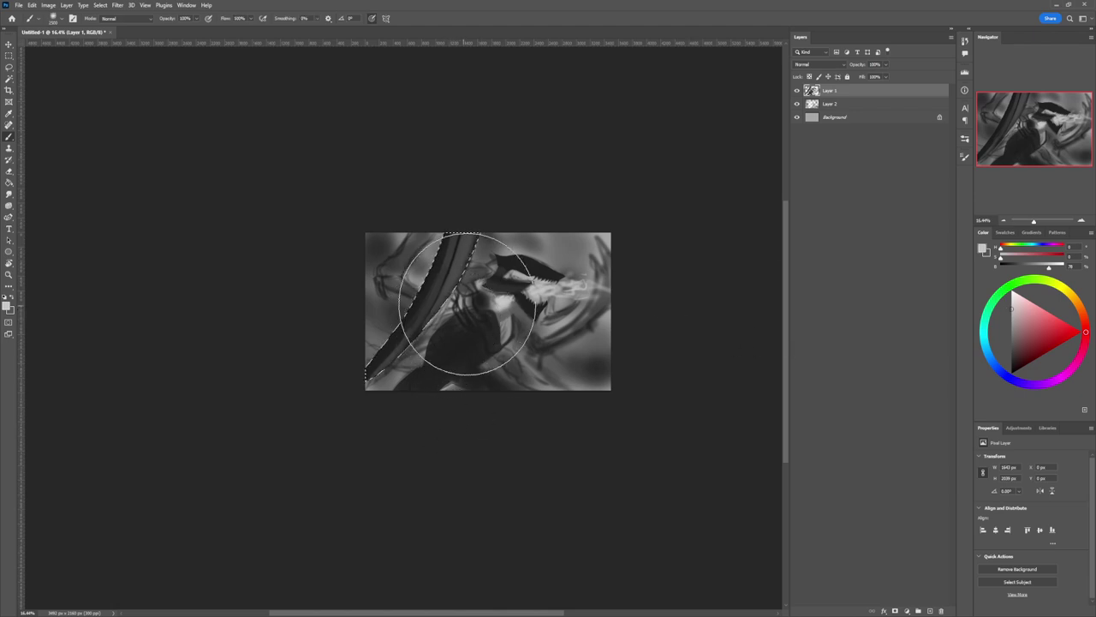
key(bracketleft)
key(bracketleft)
key(bracketleft)
key(bracketleft)
key(bracketleft)
key(bracketleft)
key(bracketleft)
key(bracketleft)
click(1011, 330)
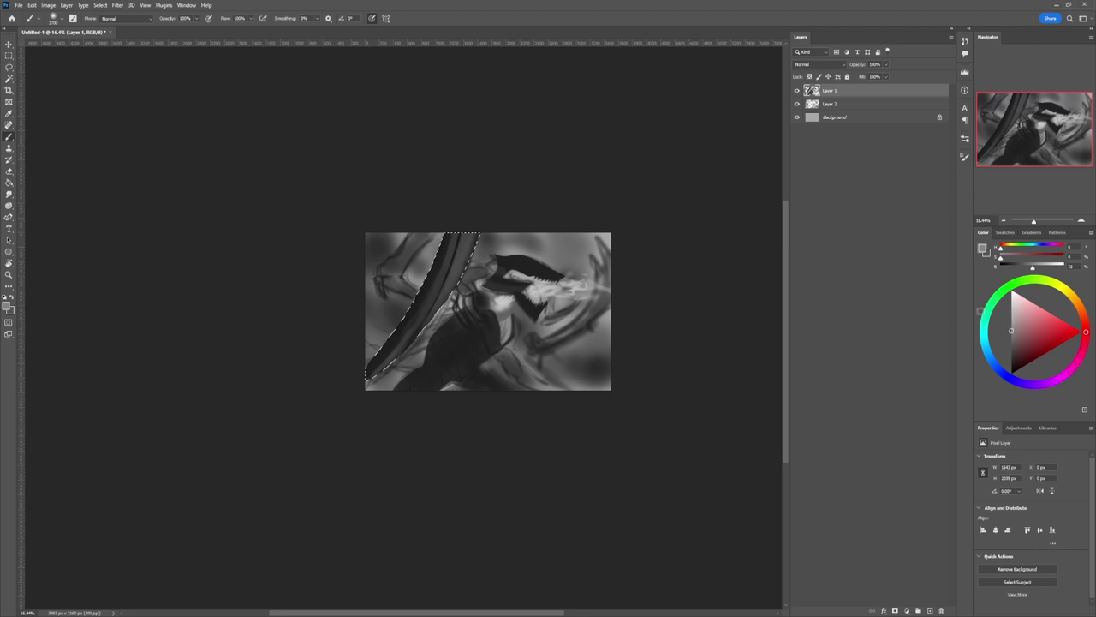
key(bracketleft)
key(bracketleft)
key(bracketleft)
key(bracketleft)
key(bracketleft)
key(bracketleft)
key(bracketright)
key(bracketright)
key(bracketright)
key(bracketright)
key(bracketright)
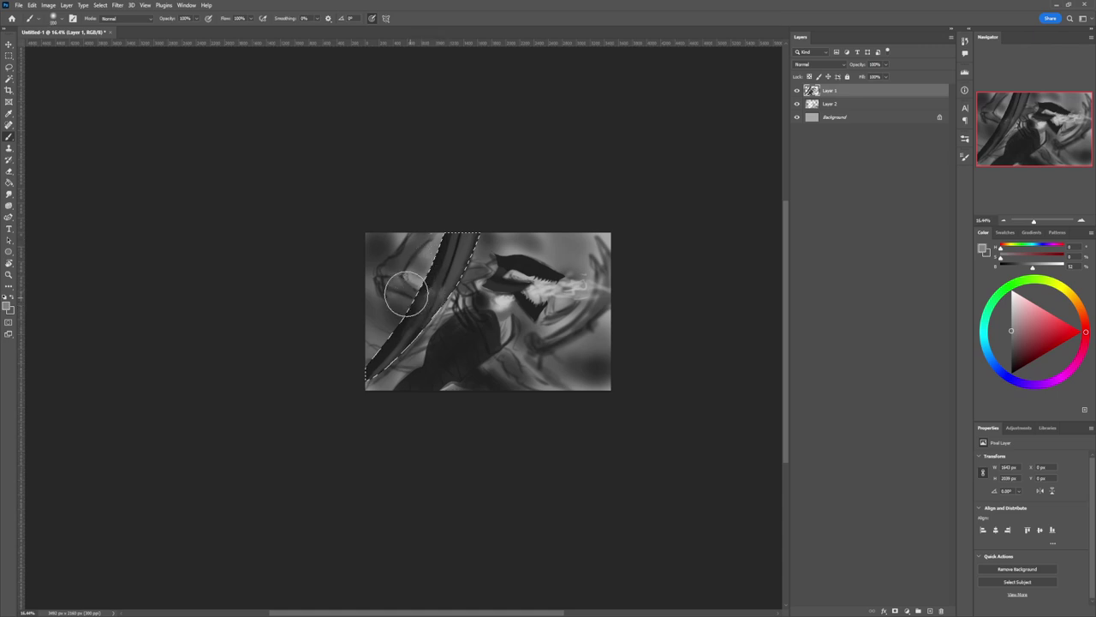
key(bracketright)
key(bracketright)
key(bracketright)
key(bracketright)
key(bracketright)
key(bracketright)
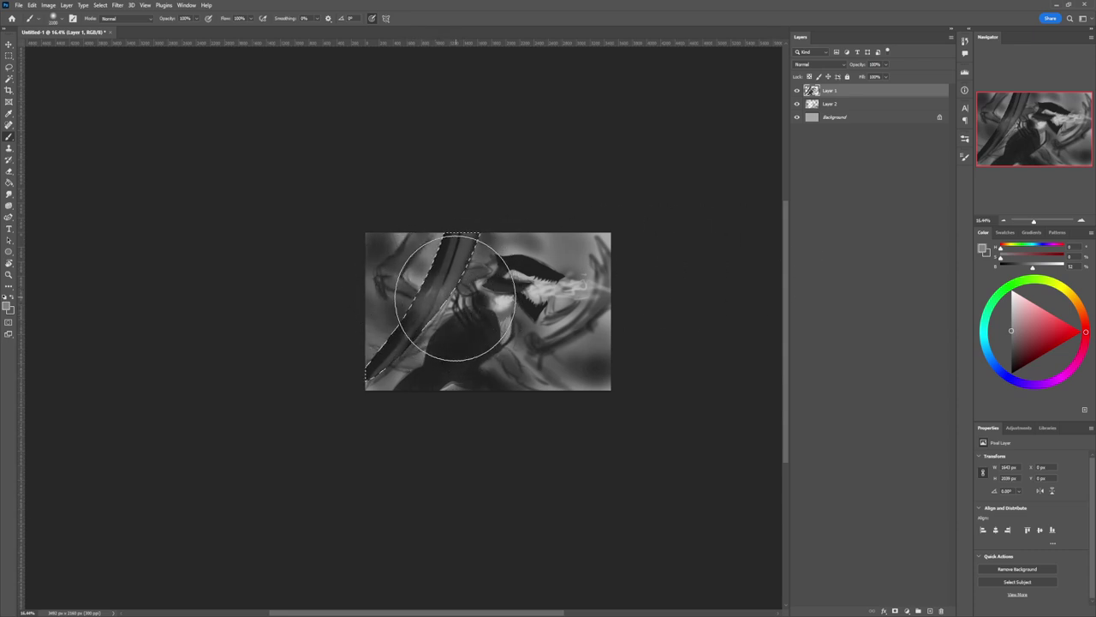
Step: Pick near-black, shrink the brush, and paint narrow dark accents along the blade's upper part and right edge
drag(1031, 357, 1011, 365)
key(bracketleft)
key(bracketleft)
key(bracketleft)
key(bracketleft)
key(bracketleft)
key(bracketleft)
key(bracketleft)
key(bracketleft)
key(bracketleft)
key(bracketleft)
key(bracketleft)
key(bracketleft)
key(bracketleft)
key(bracketleft)
key(bracketleft)
key(bracketleft)
key(bracketleft)
key(bracketleft)
key(bracketleft)
key(bracketleft)
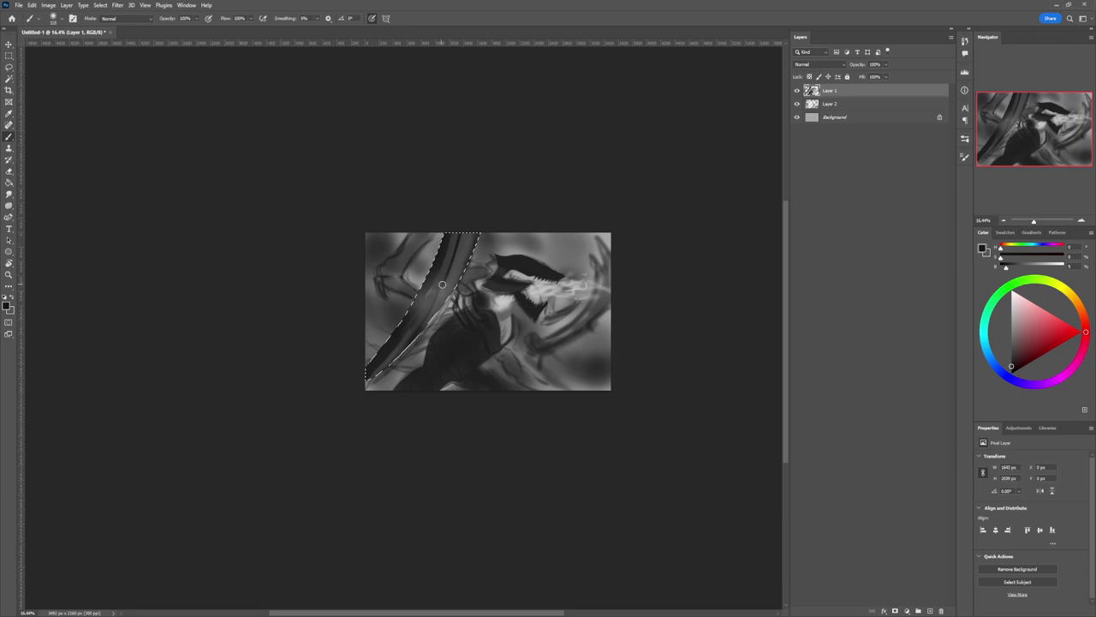
key(bracketleft)
key(bracketleft)
key(bracketleft)
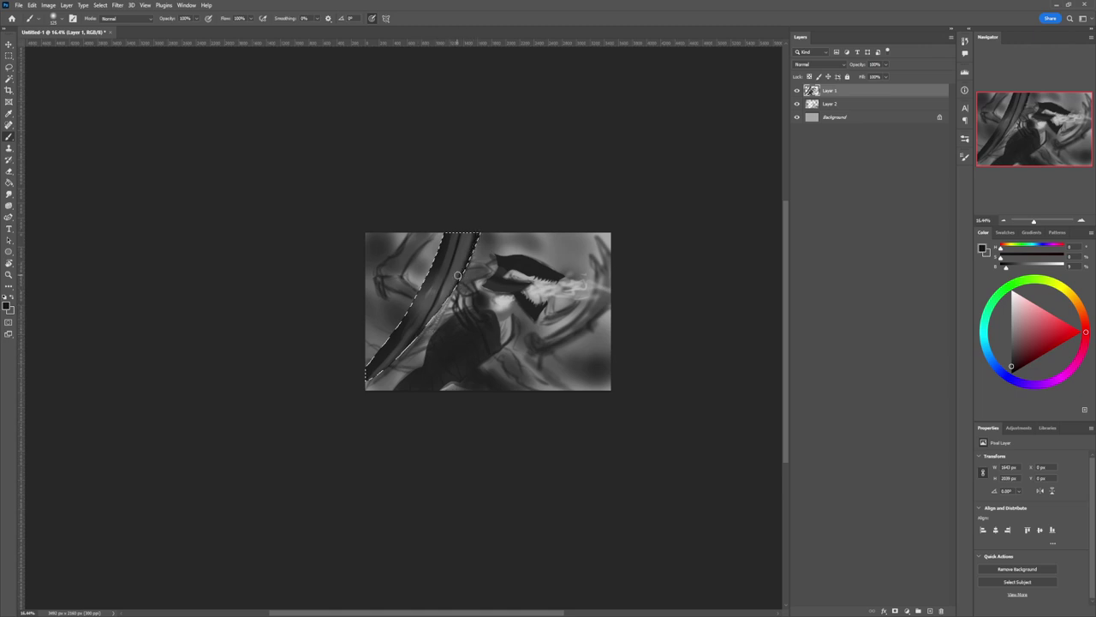
Step: Enlarge the soft brush and sweep dark shading down the blade from its top to the lower-left end
key(bracketright)
key(bracketright)
key(bracketright)
key(bracketright)
key(bracketright)
key(bracketright)
key(bracketright)
key(bracketright)
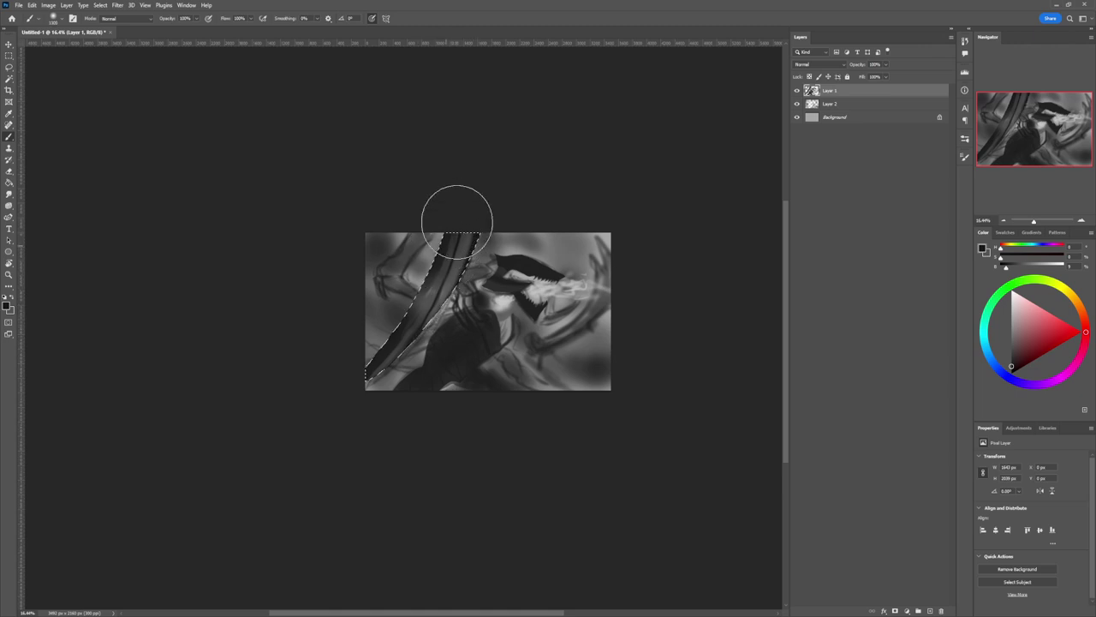
drag(463, 223, 392, 337)
key(bracketleft)
key(bracketleft)
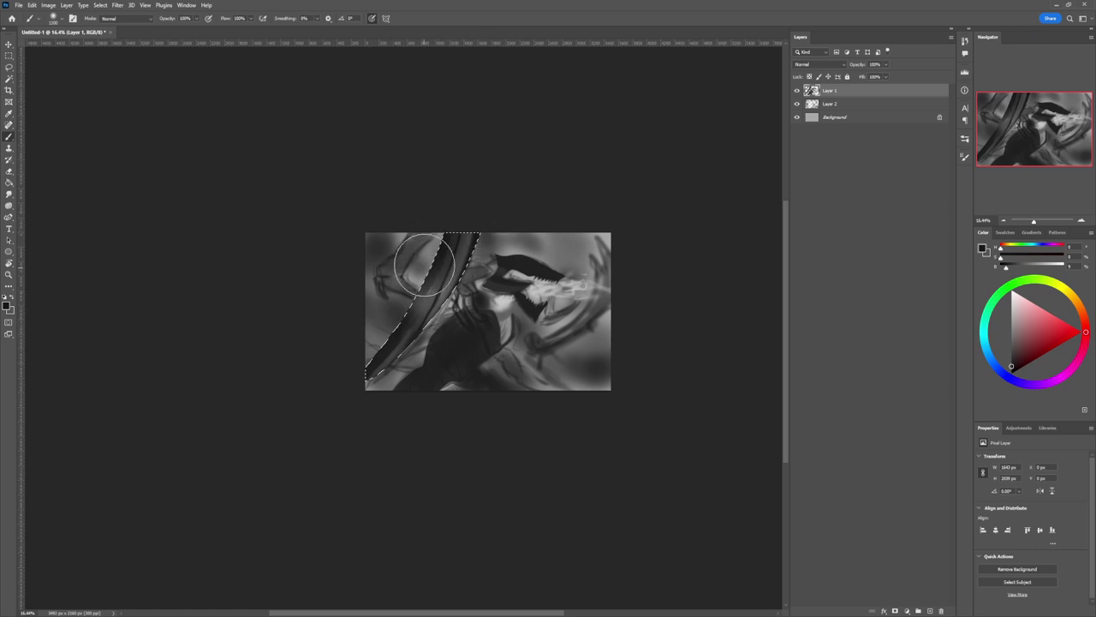
Step: Deepen the dark shading along the lower half of the blade with a small brush, enlarging it for softer coverage
key(bracketleft)
key(bracketleft)
key(bracketleft)
key(bracketleft)
key(bracketleft)
key(bracketleft)
key(bracketleft)
key(bracketleft)
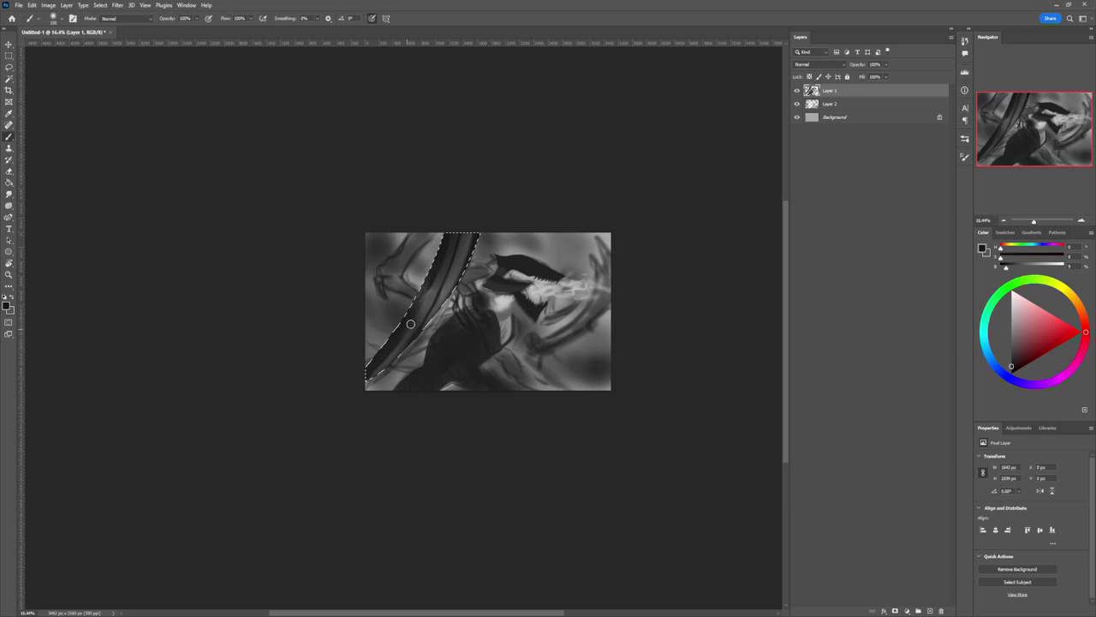
key(bracketright)
key(bracketright)
key(bracketright)
key(bracketright)
key(bracketright)
key(bracketright)
key(bracketright)
key(bracketright)
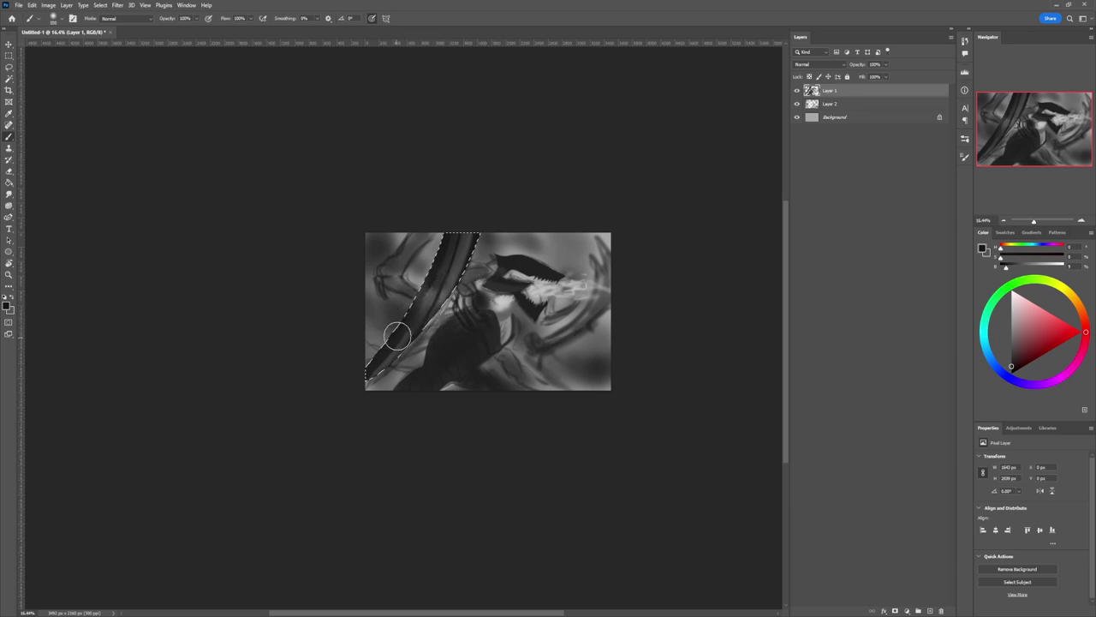
Step: Darken the blade's lower-left tip with a small brush, blend it using dark grays sampled from the blade, and deselect
key(bracketleft)
key(bracketleft)
key(bracketleft)
key(bracketleft)
key(bracketleft)
key(bracketleft)
key(bracketleft)
key(bracketleft)
drag(386, 358, 375, 374)
alt+click(412, 334)
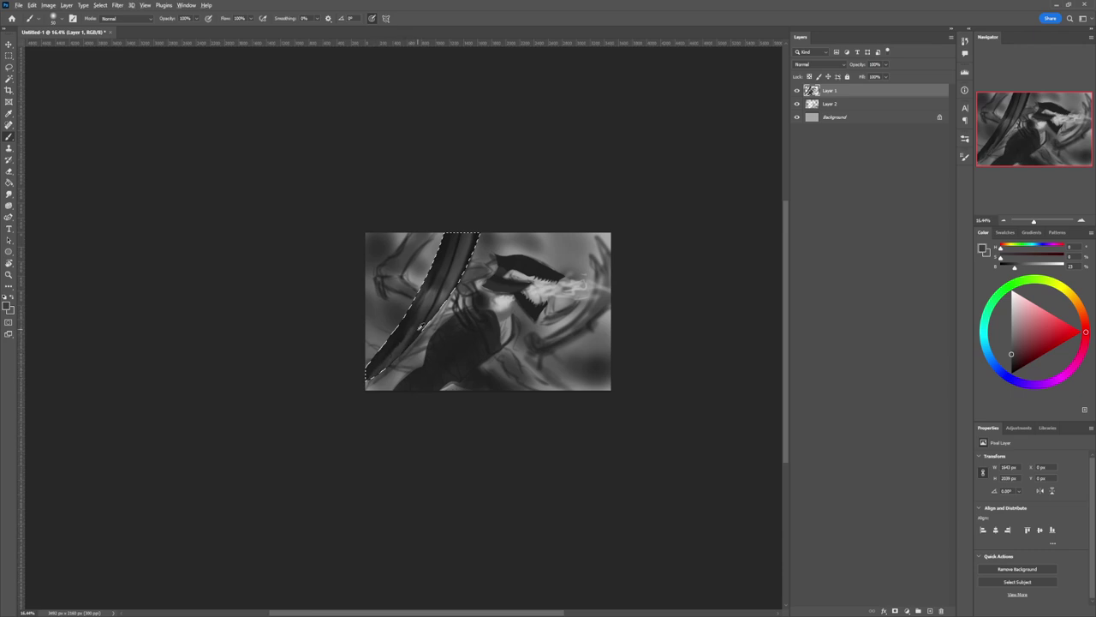
alt+click(405, 346)
key(ctrl+d)
Step: Lasso a curved plate about 420 by 620 px between the blade and the neck, and fill it with sampled dark gray
key(l)
key(z)
drag(481, 330, 411, 331)
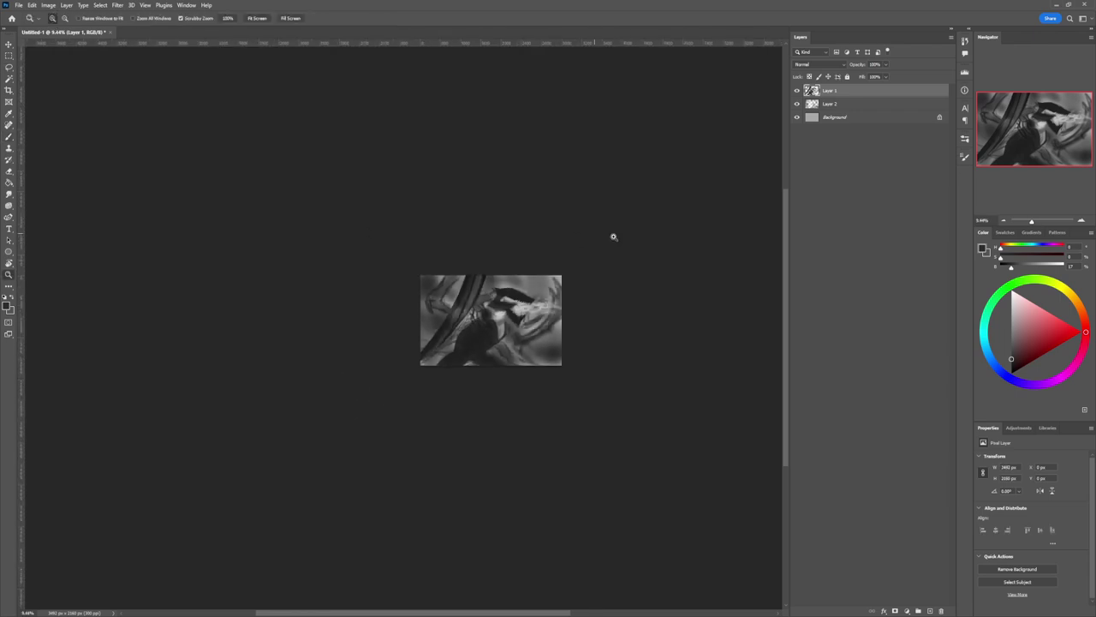
drag(526, 293, 567, 298)
scroll(482, 360, up, 1)
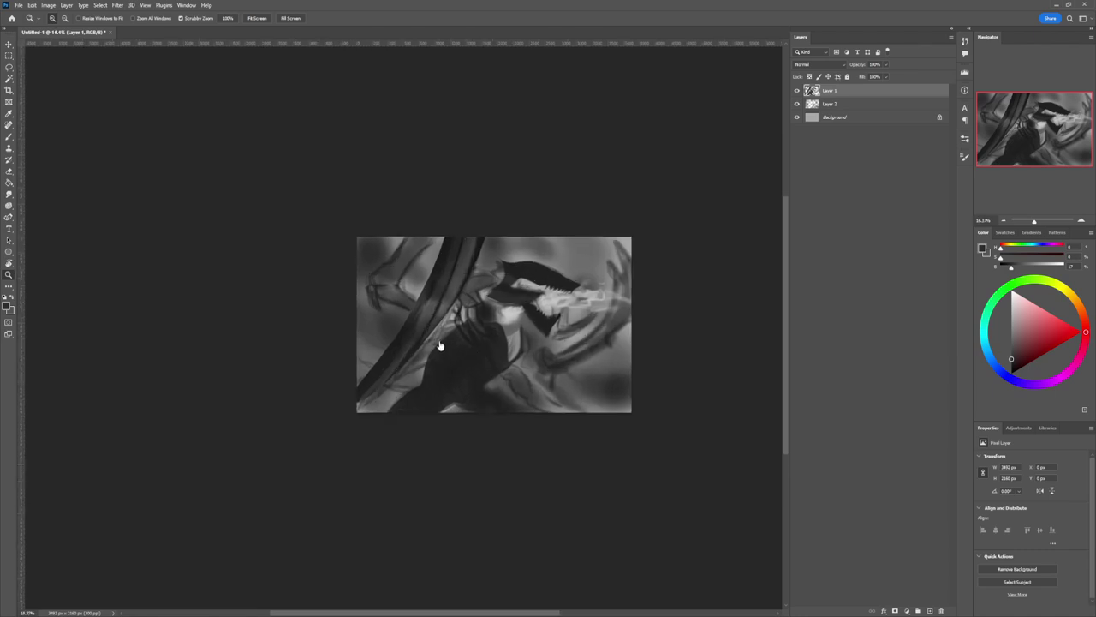
key(l)
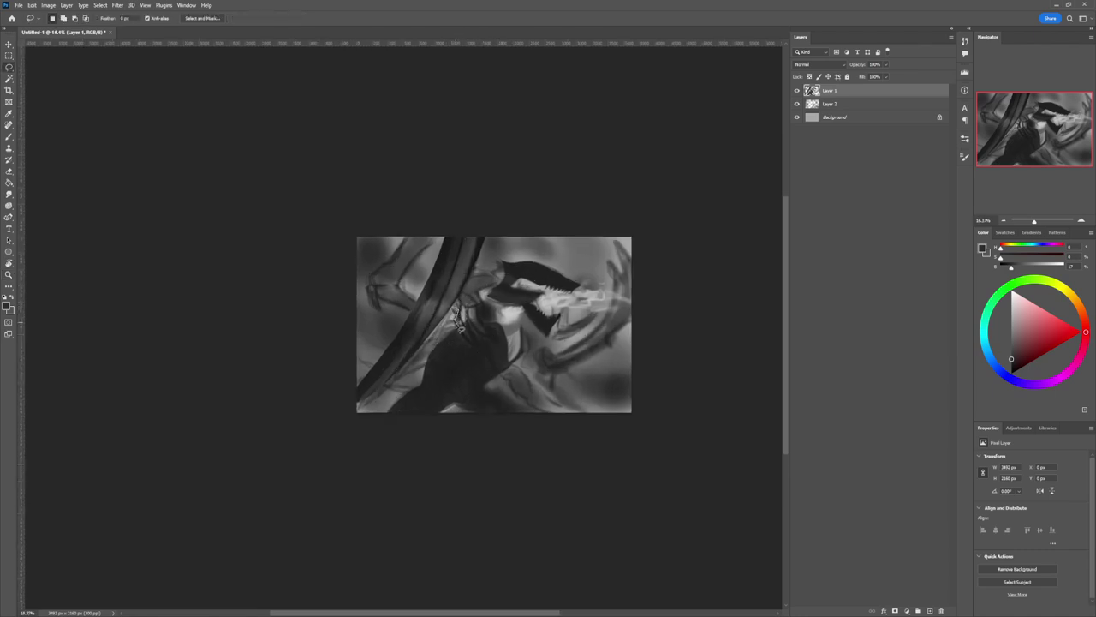
mouse_move(458, 328)
mouse_down()
mouse_move(470, 343)
mouse_move(492, 341)
mouse_move(471, 330)
mouse_move(464, 295)
mouse_up()
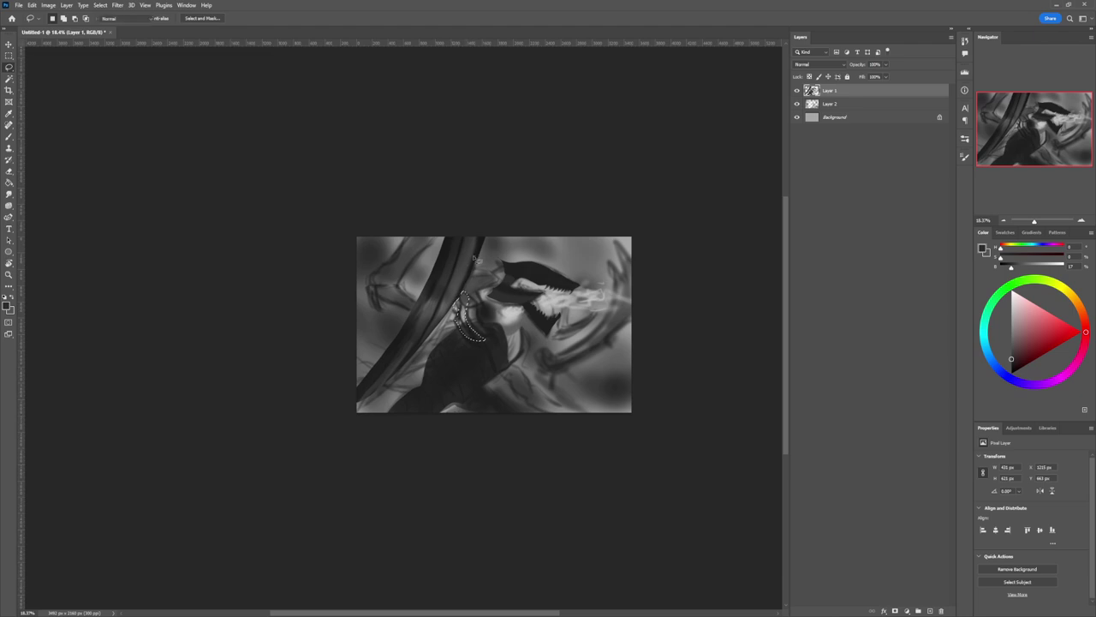
key(b)
alt+click(446, 254)
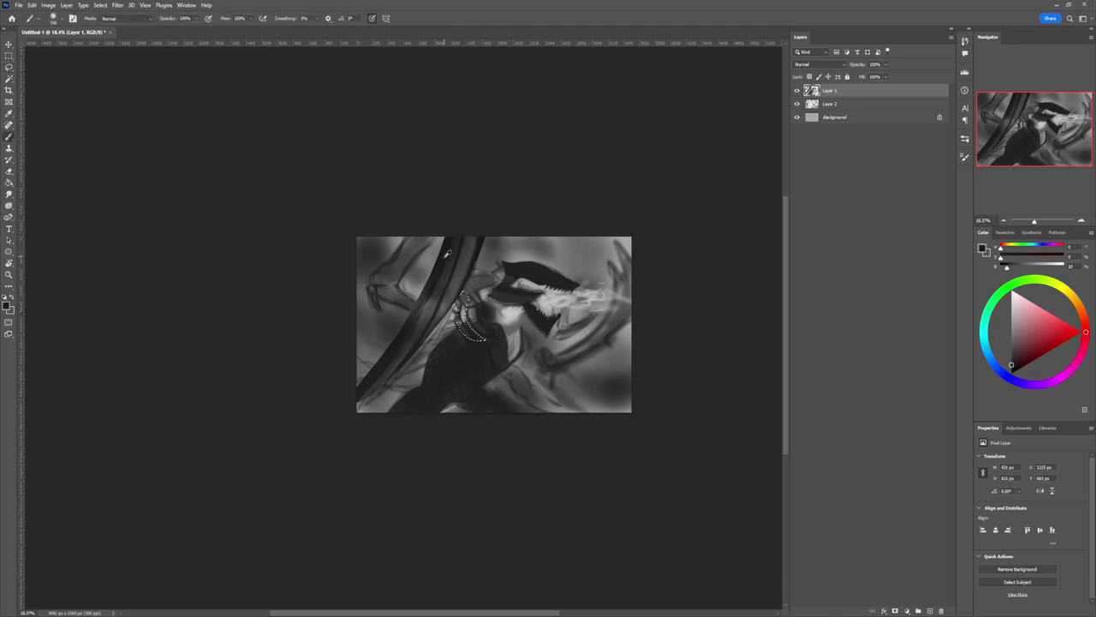
alt+click(430, 293)
mouse_move(475, 299)
mouse_down()
mouse_move(465, 348)
mouse_move(483, 350)
mouse_move(493, 334)
mouse_up()
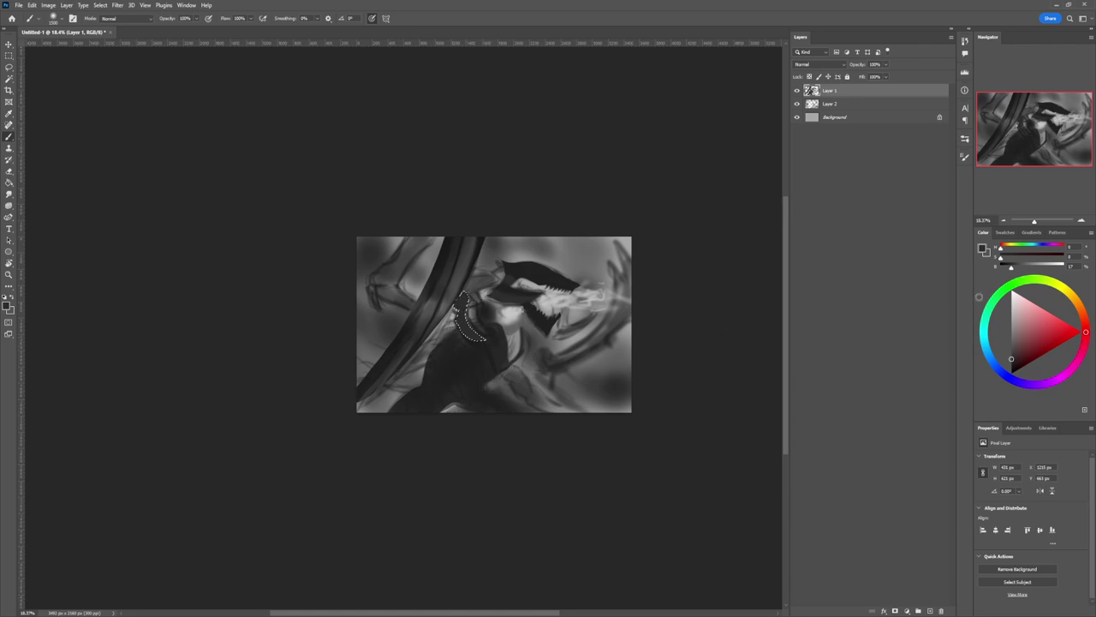
Step: Brush mid-gray highlights along the curved plate's lower left edge and clear the selection
click(1011, 335)
drag(476, 341, 459, 322)
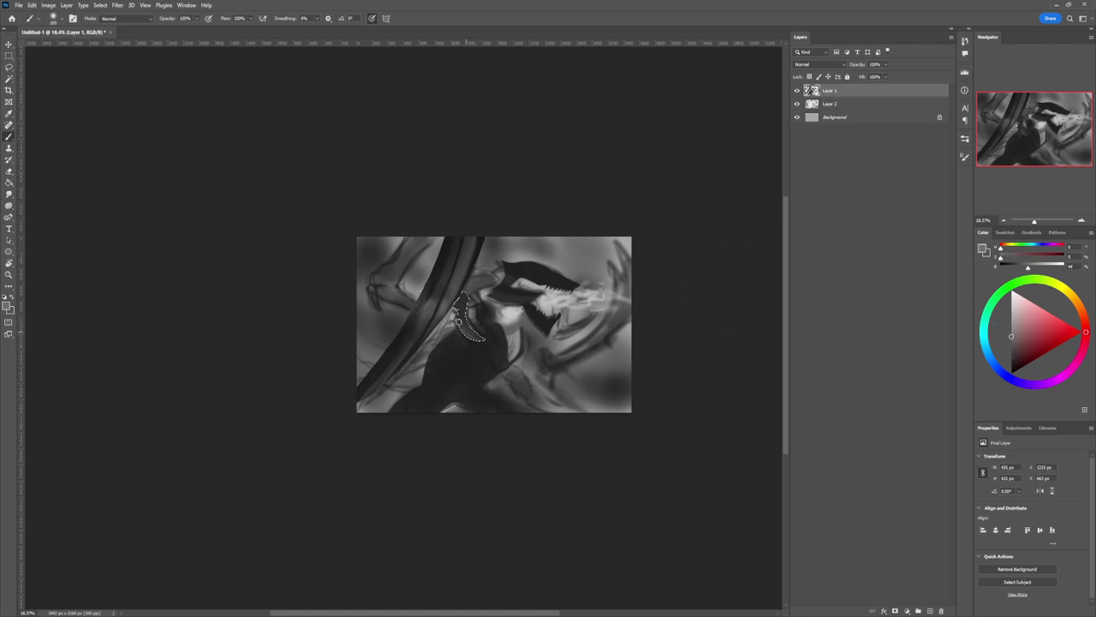
key(l)
key(ctrl+d)
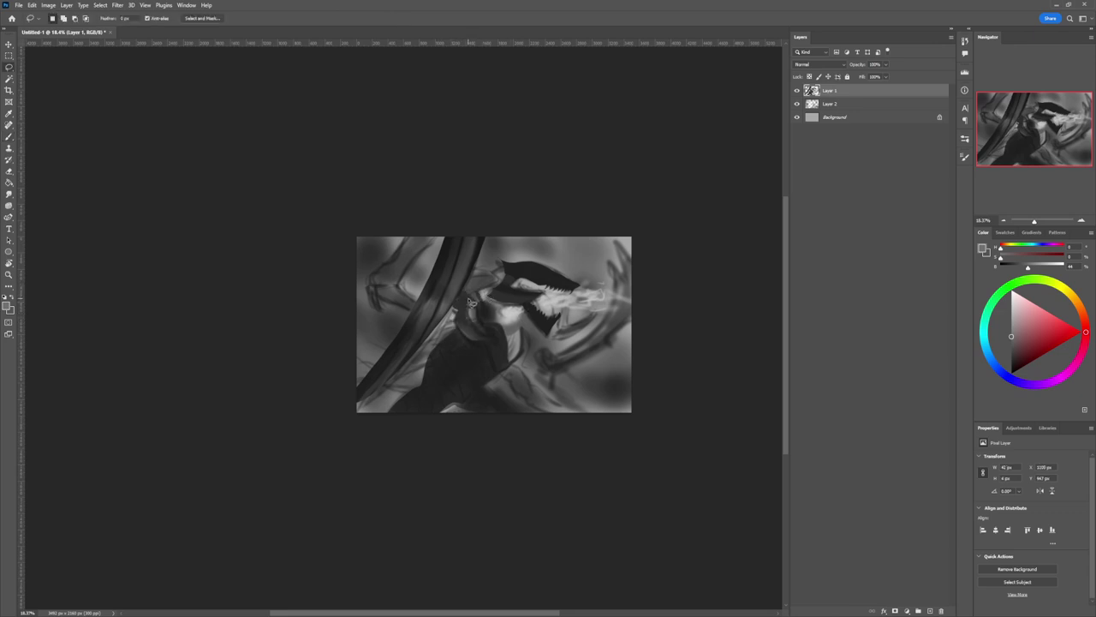
Step: Lasso a second, inner curved plate about 380 by 400 px beside the first and paint it with dark grays sampled from the blade
mouse_move(496, 332)
mouse_down()
mouse_move(475, 329)
mouse_move(470, 303)
mouse_up()
key(b)
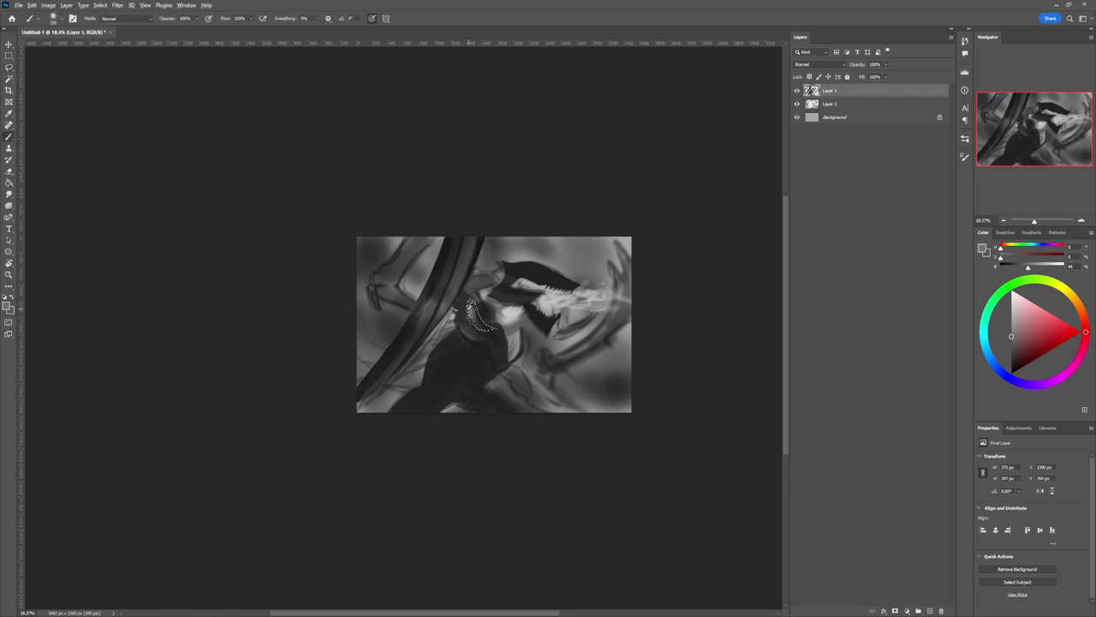
alt+click(471, 273)
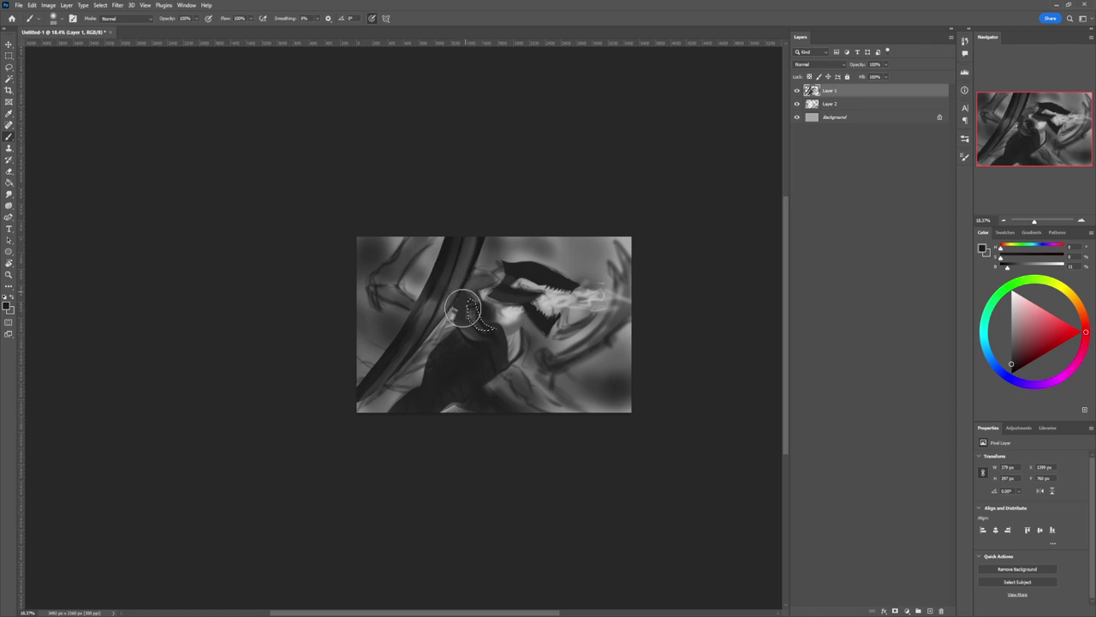
mouse_move(463, 309)
mouse_down()
mouse_move(481, 314)
mouse_move(480, 328)
mouse_move(479, 307)
mouse_up()
alt+click(440, 275)
key(bracketright)
key(bracketright)
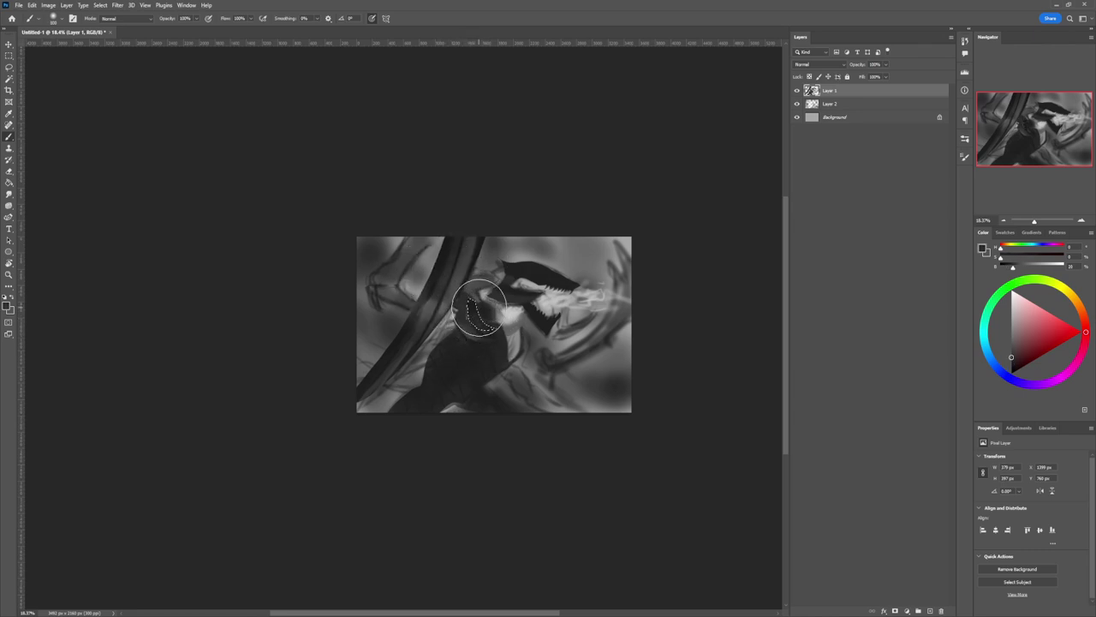
Step: Brush highlights onto the inner curved plate with a lighter gray sampled from the smoke, and clear the selection
alt+click(600, 307)
key(bracketleft)
key(bracketleft)
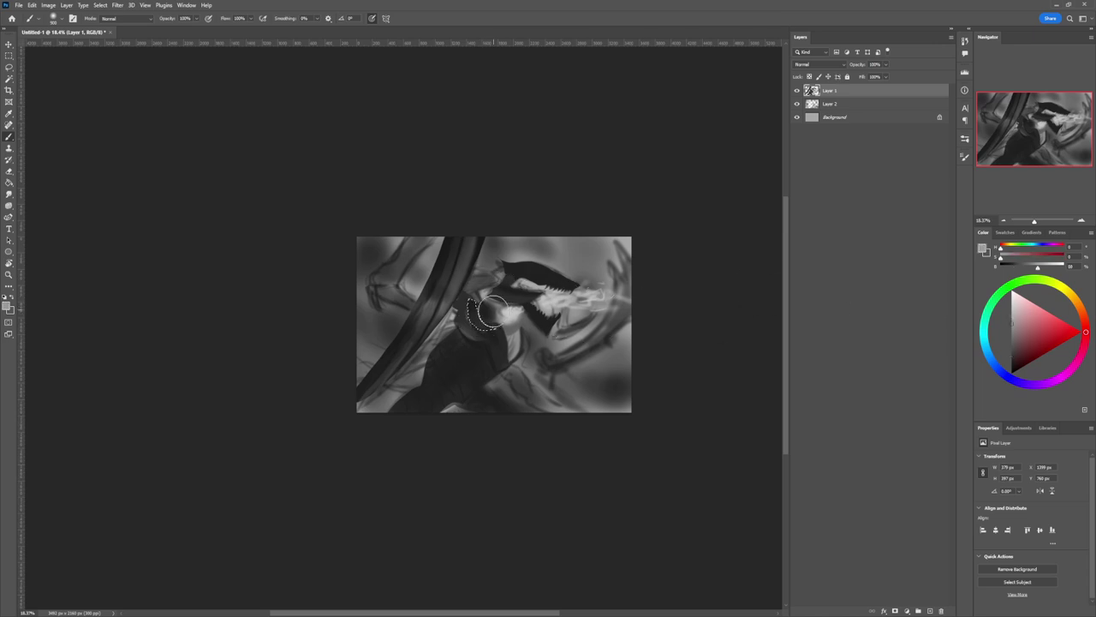
key(bracketleft)
key(bracketleft)
key(bracketleft)
key(bracketleft)
key(bracketleft)
key(bracketleft)
key(bracketleft)
key(bracketleft)
key(bracketleft)
key(bracketleft)
key(bracketleft)
key(bracketleft)
key(ctrl+d)
Step: Paint thin light edges and dark shading on the chest plates below the neck with a small brush, using grays sampled from the painting
key(l)
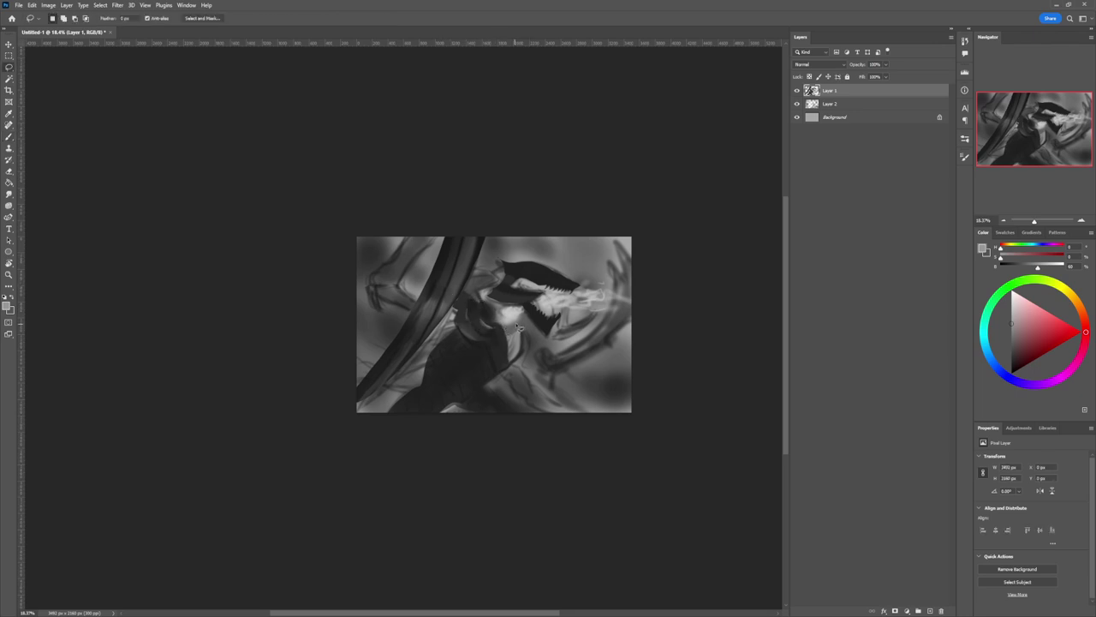
key(b)
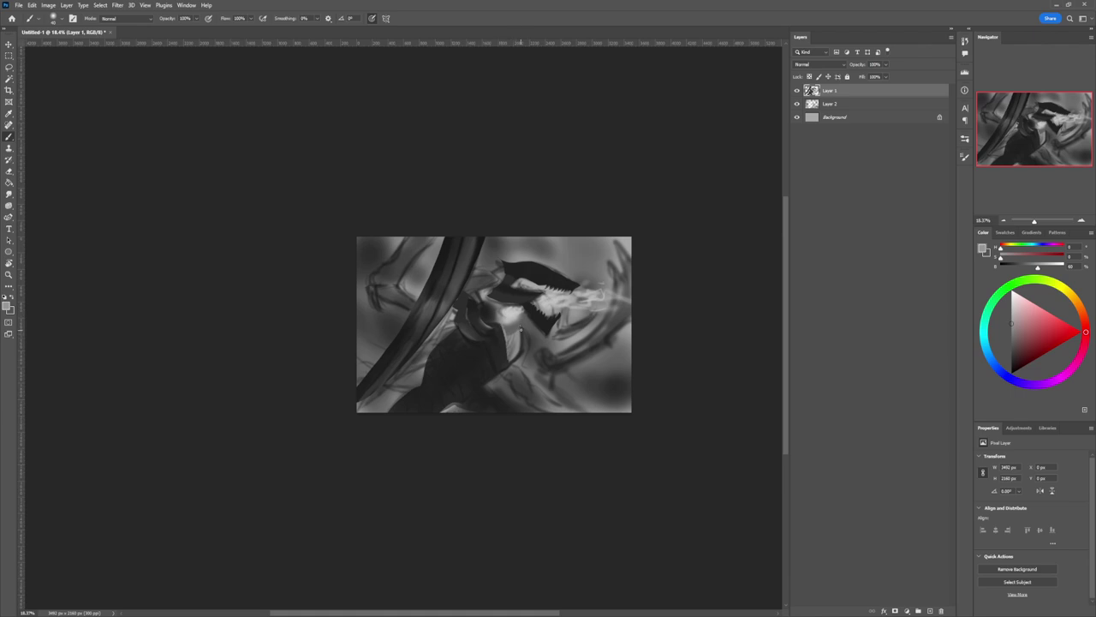
alt+click(539, 313)
alt+click(511, 339)
alt+click(508, 326)
alt+click(484, 375)
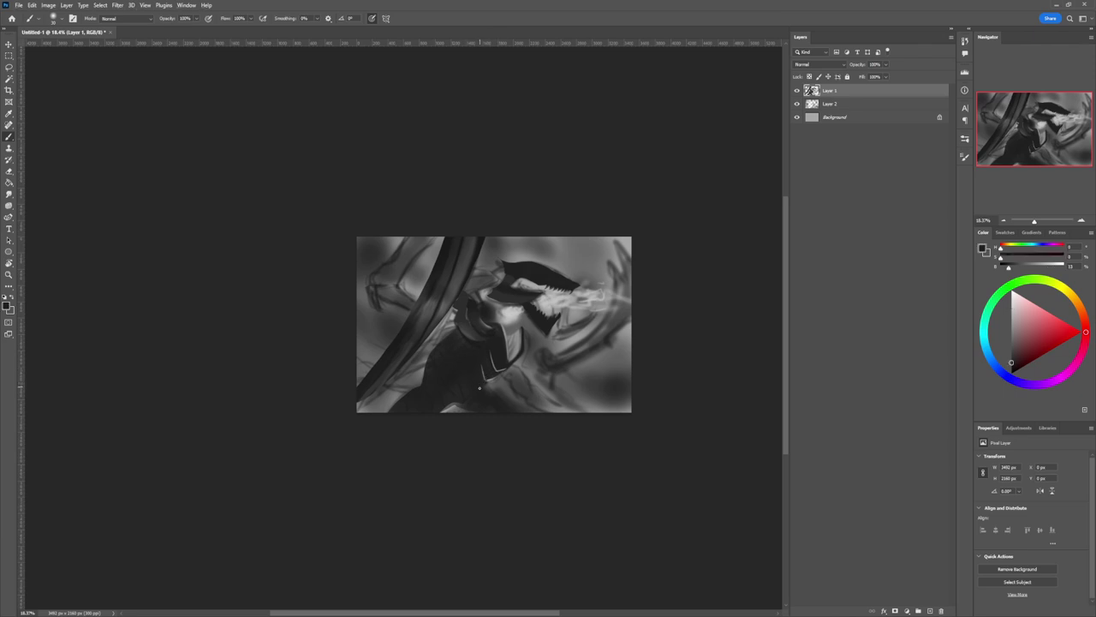
alt+click(494, 378)
Step: Lasso the canvas's lower-right limb area, about 1640 by 600 px, brush it with very dark gray, and deselect
key(l)
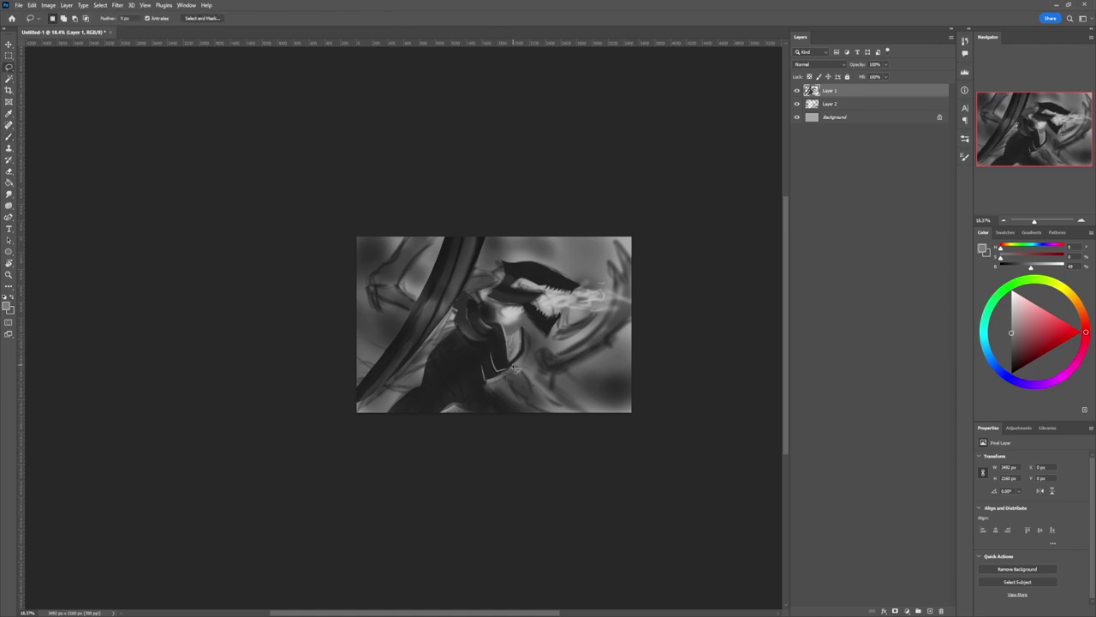
mouse_move(514, 369)
mouse_down()
mouse_move(505, 375)
mouse_move(524, 404)
mouse_move(579, 419)
mouse_move(531, 387)
mouse_move(531, 348)
mouse_up()
click(533, 383)
mouse_move(521, 370)
mouse_down()
mouse_move(579, 395)
mouse_move(643, 373)
mouse_move(642, 404)
mouse_move(601, 427)
mouse_move(554, 420)
mouse_move(505, 368)
mouse_up()
key(b)
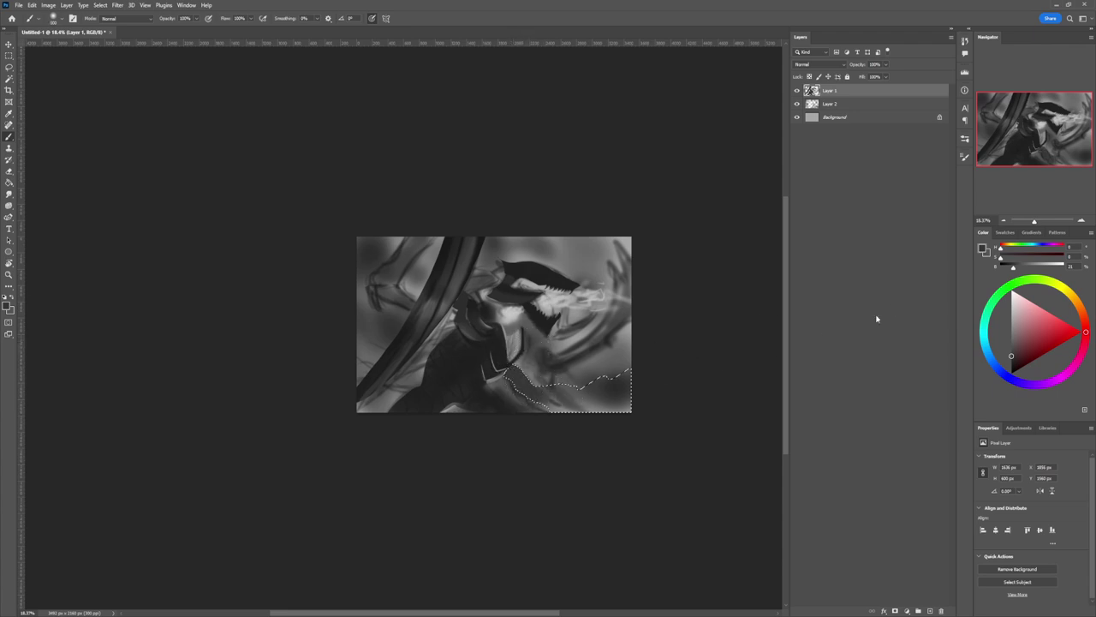
click(1011, 363)
drag(497, 367, 519, 379)
key(bracketright)
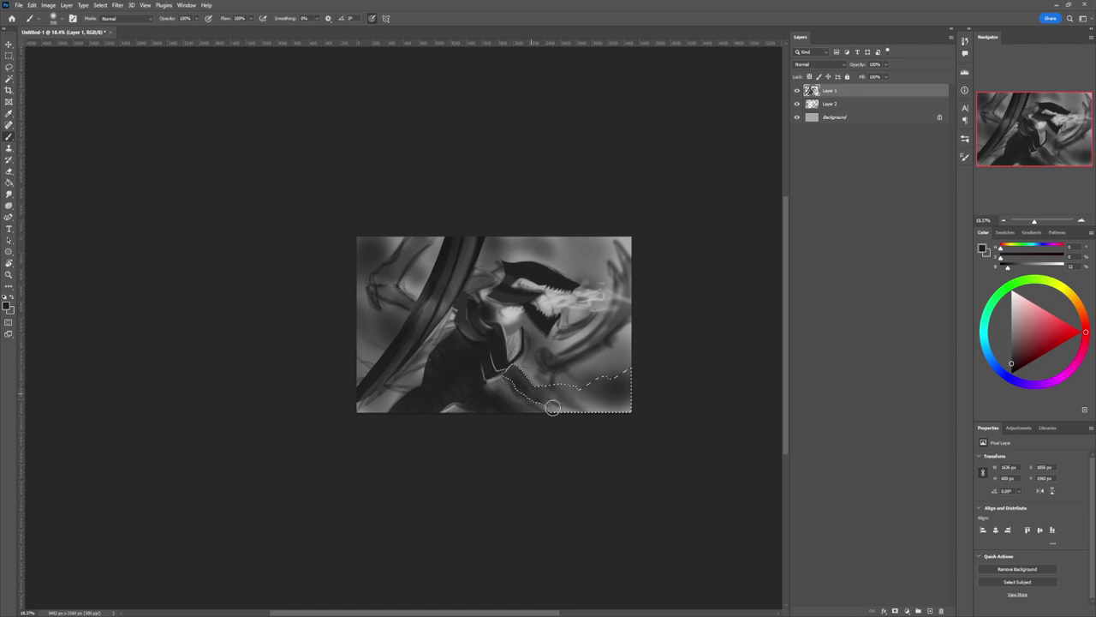
mouse_move(567, 396)
mouse_down()
mouse_move(537, 394)
mouse_move(590, 410)
mouse_move(577, 420)
mouse_move(557, 402)
mouse_move(588, 403)
mouse_up()
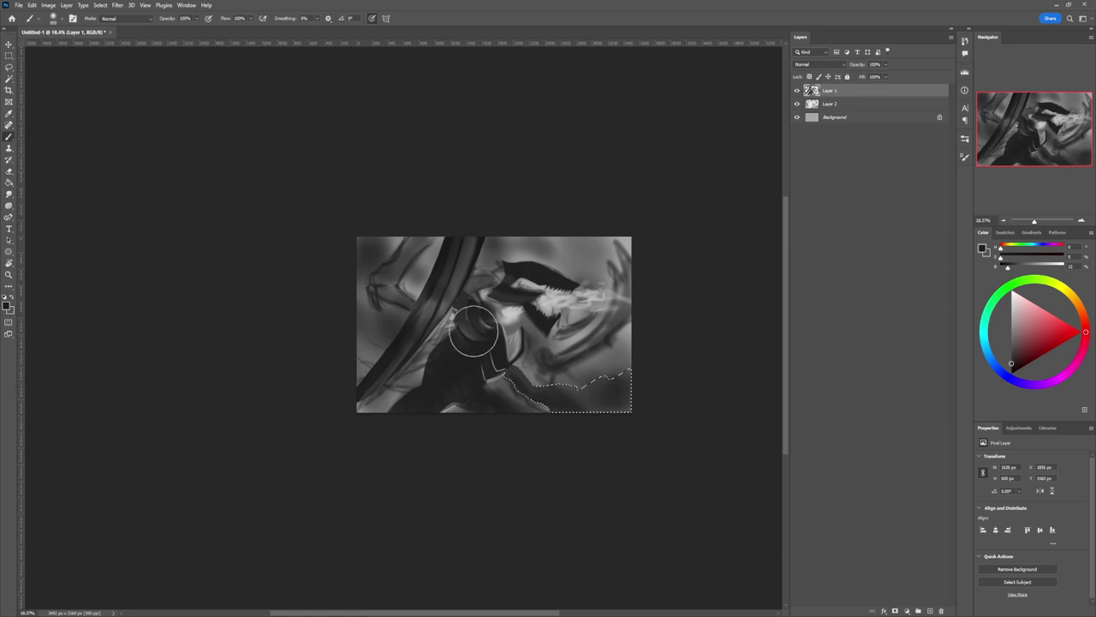
key(l)
key(ctrl+d)
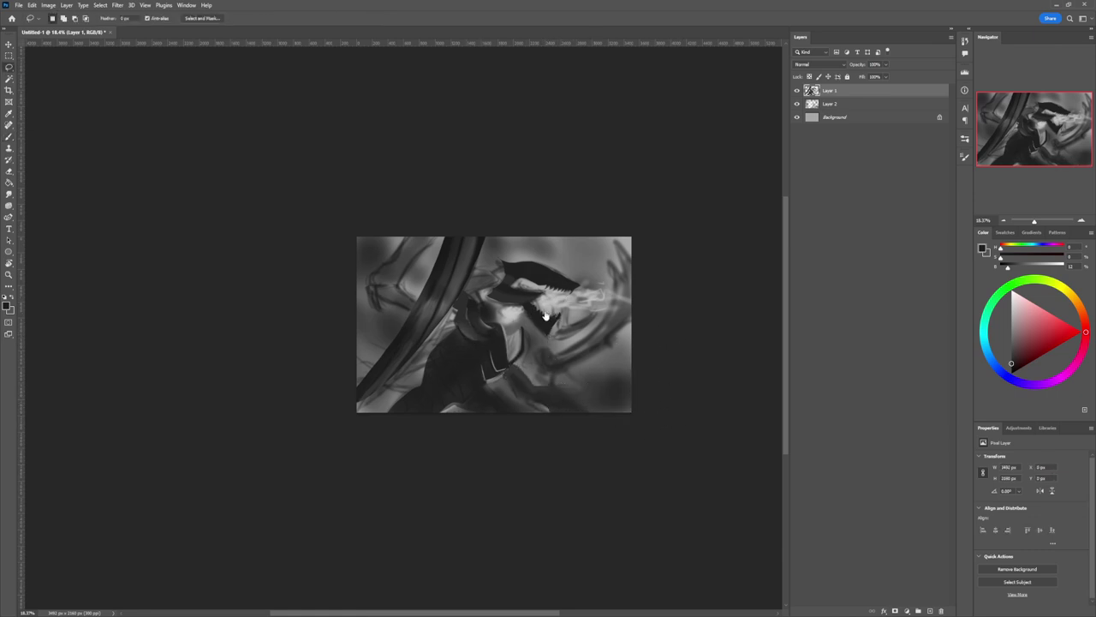
Step: Paint mid-gray highlights along the edges of the limb below the chest plates with a small brush
key(b)
click(998, 332)
key(bracketleft)
key(bracketleft)
key(bracketleft)
key(bracketleft)
key(bracketleft)
key(bracketleft)
key(bracketleft)
key(bracketleft)
key(bracketleft)
key(bracketleft)
key(bracketleft)
key(bracketleft)
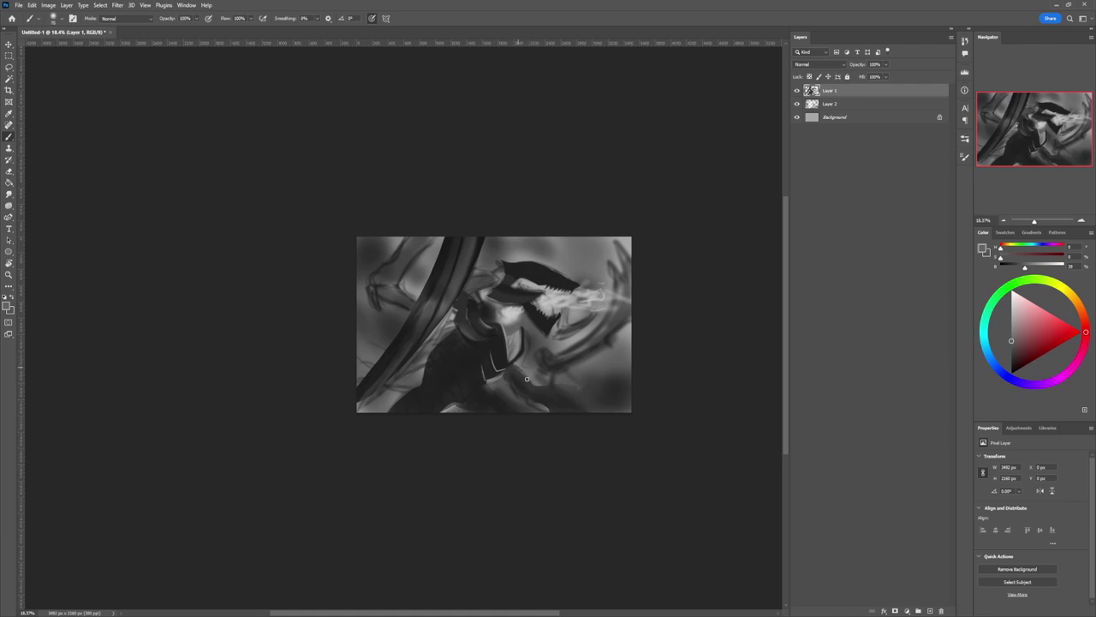
click(1010, 330)
Step: Darken the background around the lower-right limb on Layer 2 with a large soft dark gray brush
key(z)
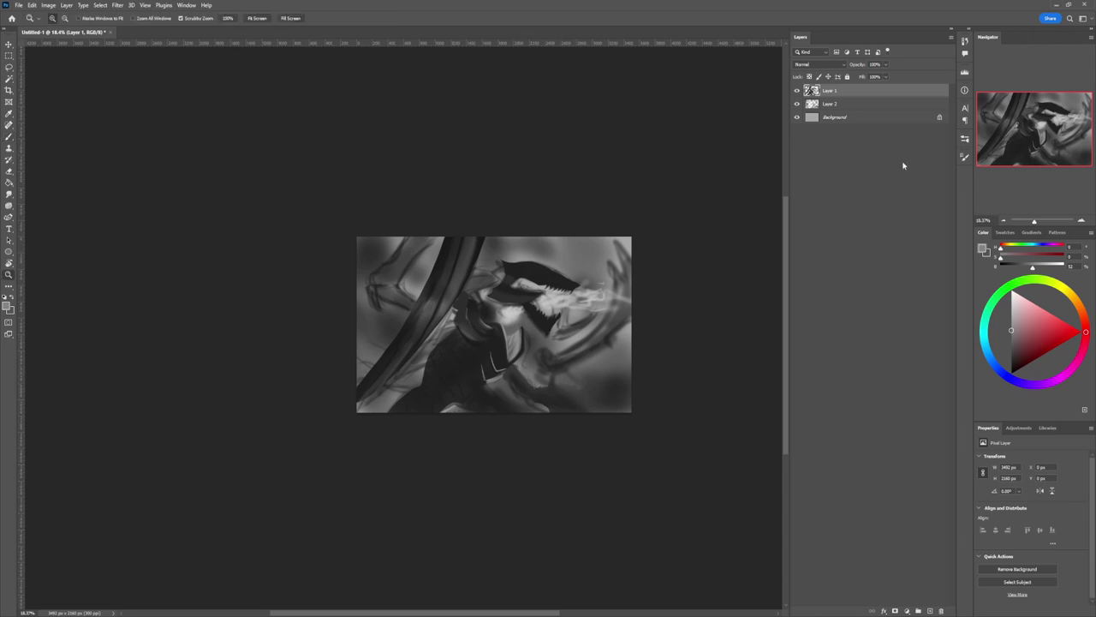
click(857, 106)
click(1011, 358)
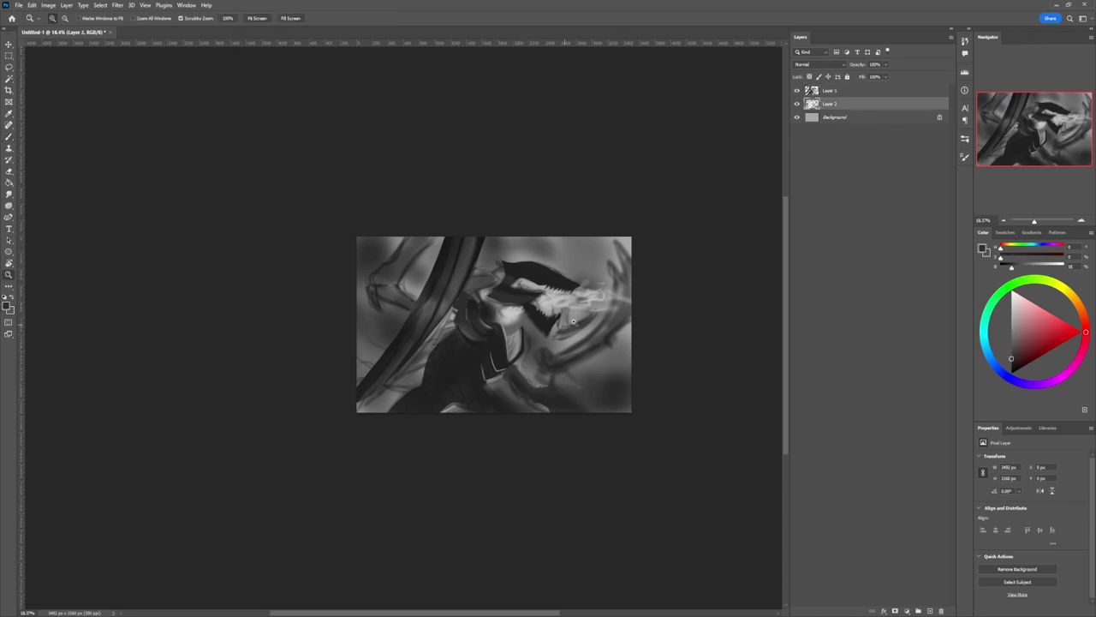
key(b)
key(])
key(])
key(])
key(])
key(])
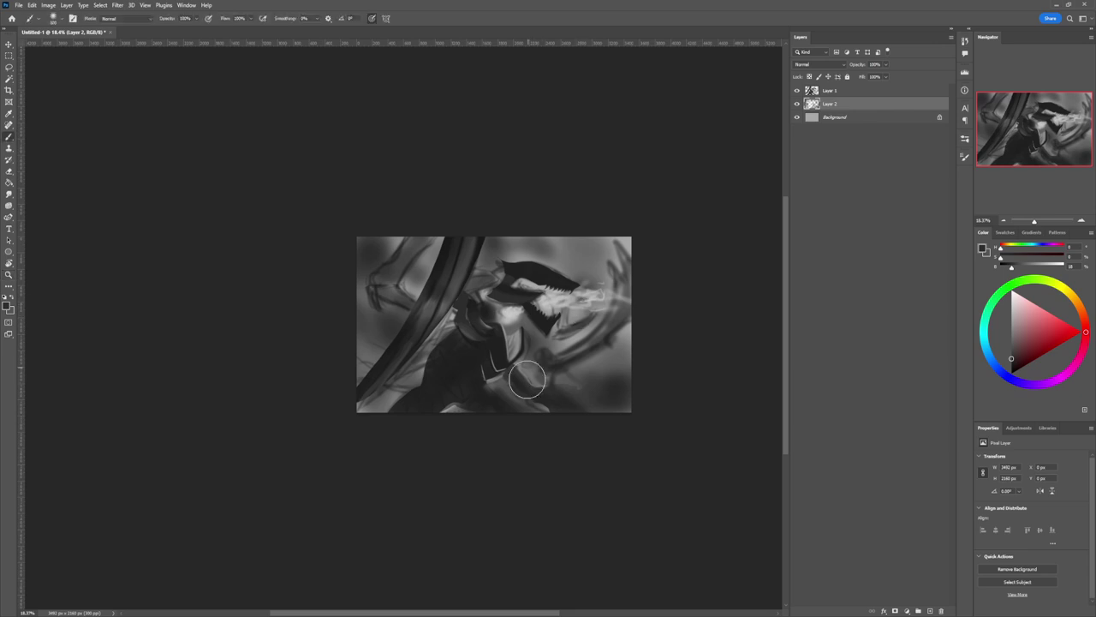
mouse_move(527, 380)
mouse_down()
mouse_move(567, 382)
mouse_move(530, 366)
mouse_move(503, 387)
mouse_move(528, 393)
mouse_move(509, 384)
mouse_move(576, 356)
mouse_move(532, 390)
mouse_move(523, 383)
mouse_move(545, 359)
mouse_move(525, 354)
mouse_move(532, 348)
mouse_move(562, 354)
mouse_up()
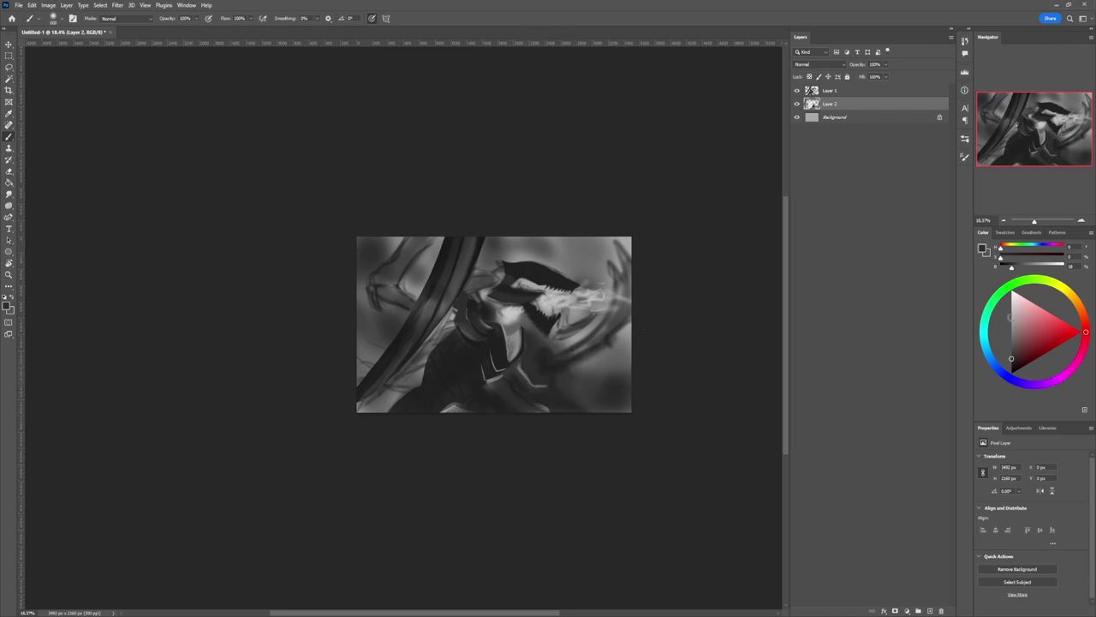
Step: Softly shade the lower area beside the limb and the background on both sides of the blade with mid and dark grays on Layer 2
click(1011, 342)
mouse_move(536, 400)
mouse_down()
mouse_move(520, 394)
mouse_move(550, 410)
mouse_move(507, 374)
mouse_up()
click(1010, 353)
mouse_move(432, 374)
mouse_down()
mouse_move(411, 379)
mouse_move(440, 343)
mouse_move(428, 322)
mouse_move(418, 380)
mouse_move(382, 403)
mouse_move(431, 362)
mouse_move(396, 386)
mouse_move(420, 352)
mouse_move(379, 324)
mouse_up()
drag(376, 234, 428, 269)
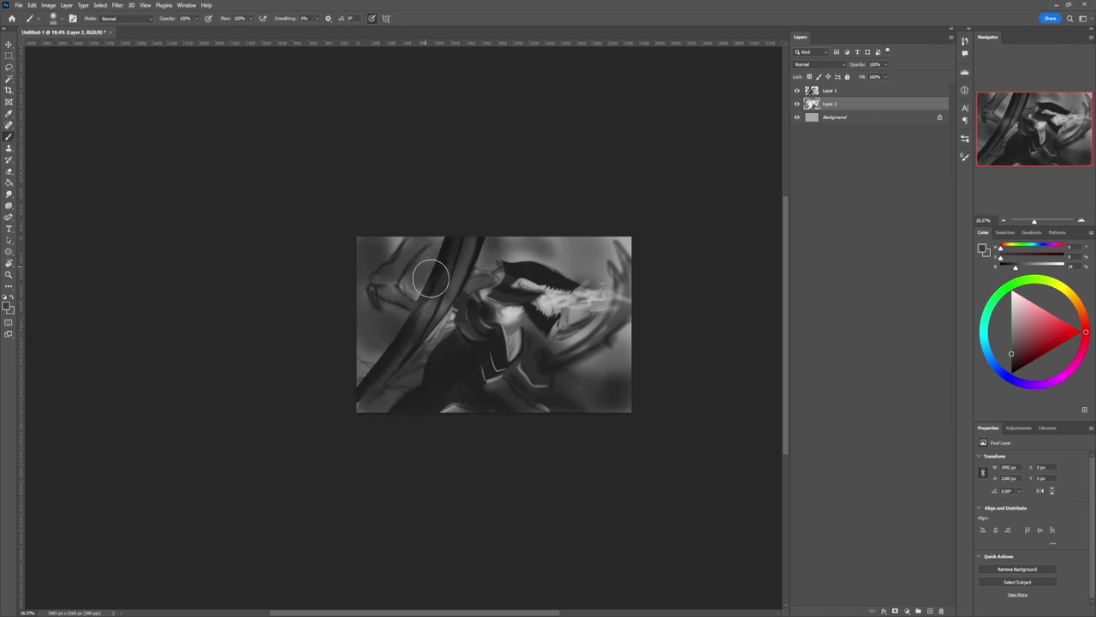
Step: Block in the clawed arm at the canvas's upper left on Layer 2 with a harder brush in dark gray at 17% brightness
key(l)
key(b)
click(1011, 359)
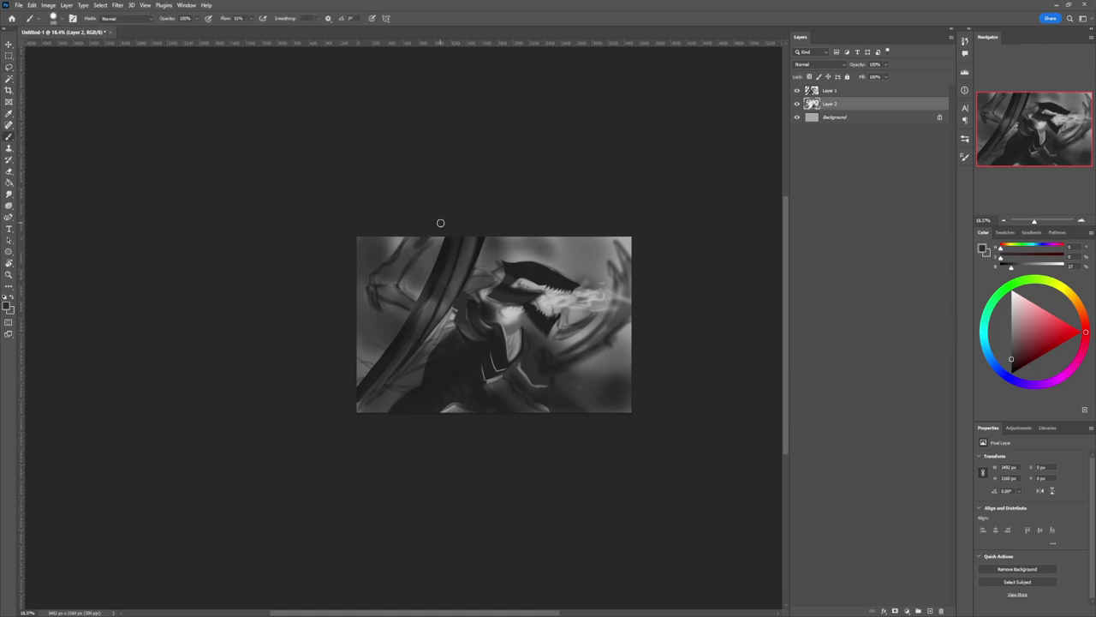
mouse_move(433, 236)
mouse_down()
mouse_move(396, 271)
mouse_move(408, 240)
mouse_move(379, 287)
mouse_move(396, 265)
mouse_move(382, 285)
mouse_move(398, 277)
mouse_move(374, 284)
mouse_move(411, 307)
mouse_move(372, 285)
mouse_up()
key([)
key([)
key([)
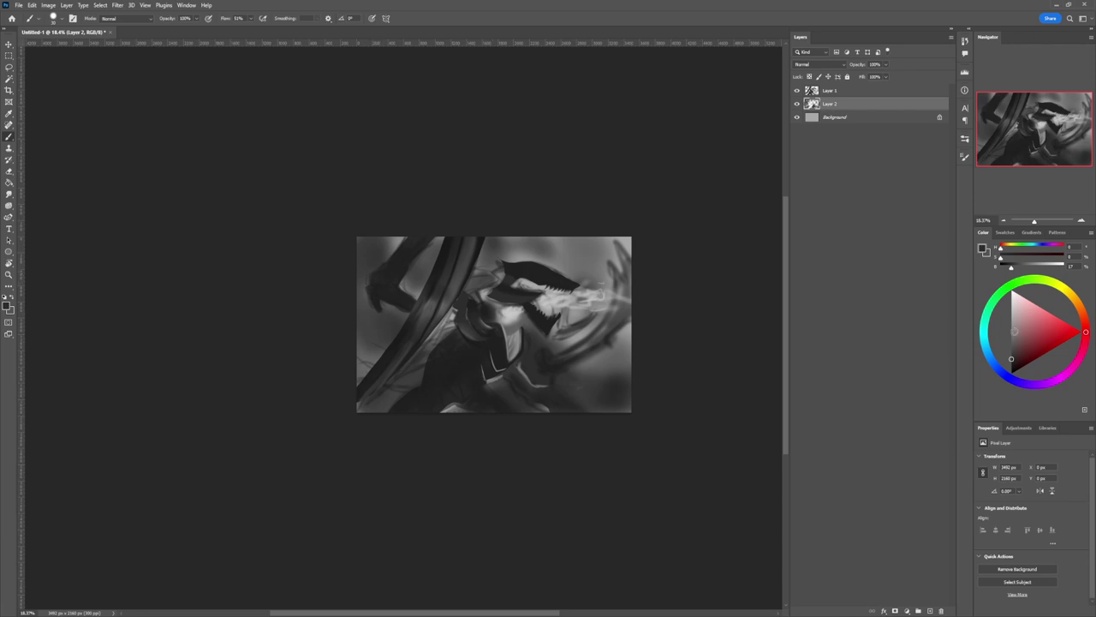
Step: Add lighter edges and dark shading to the clawed arm on Layer 1 using grays sampled from the painting
alt+click(514, 278)
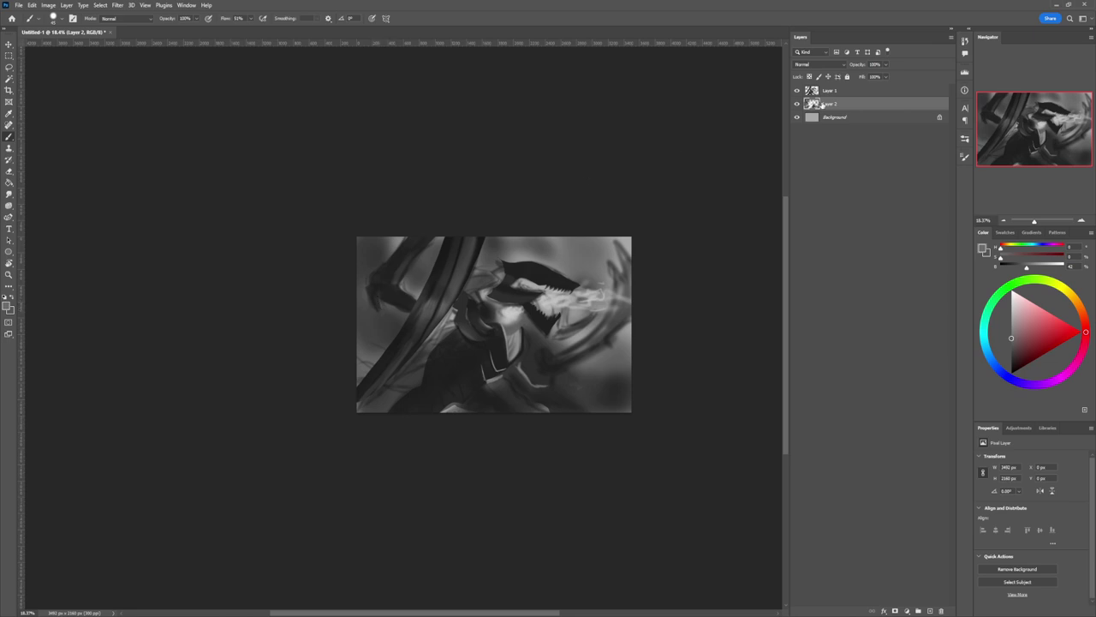
key(alt+bracketright)
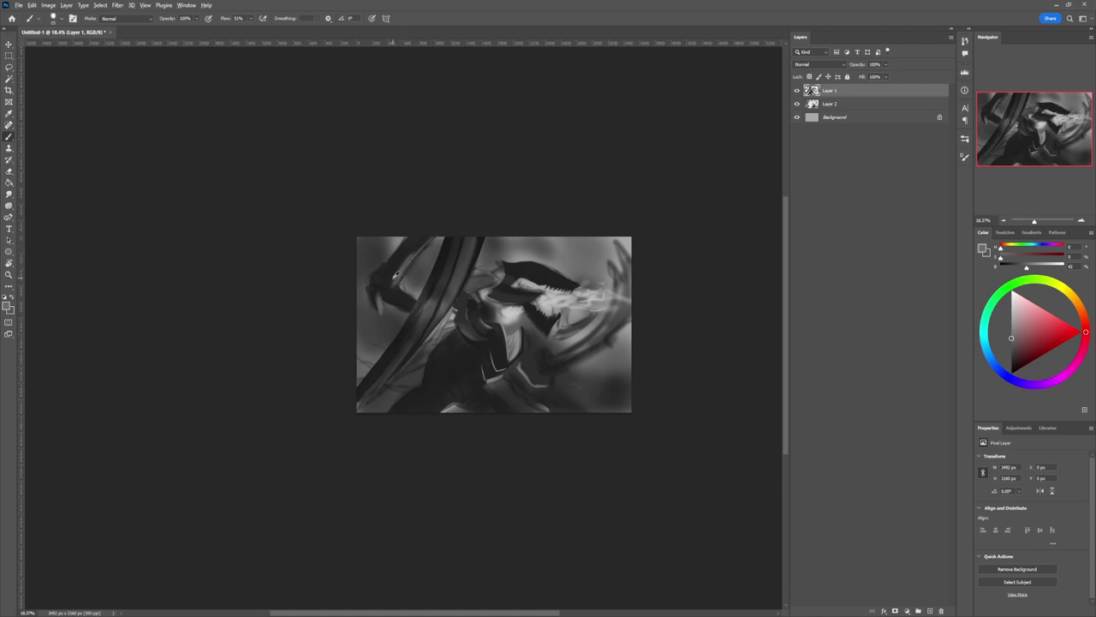
alt+click(389, 278)
alt+click(394, 278)
alt+click(415, 380)
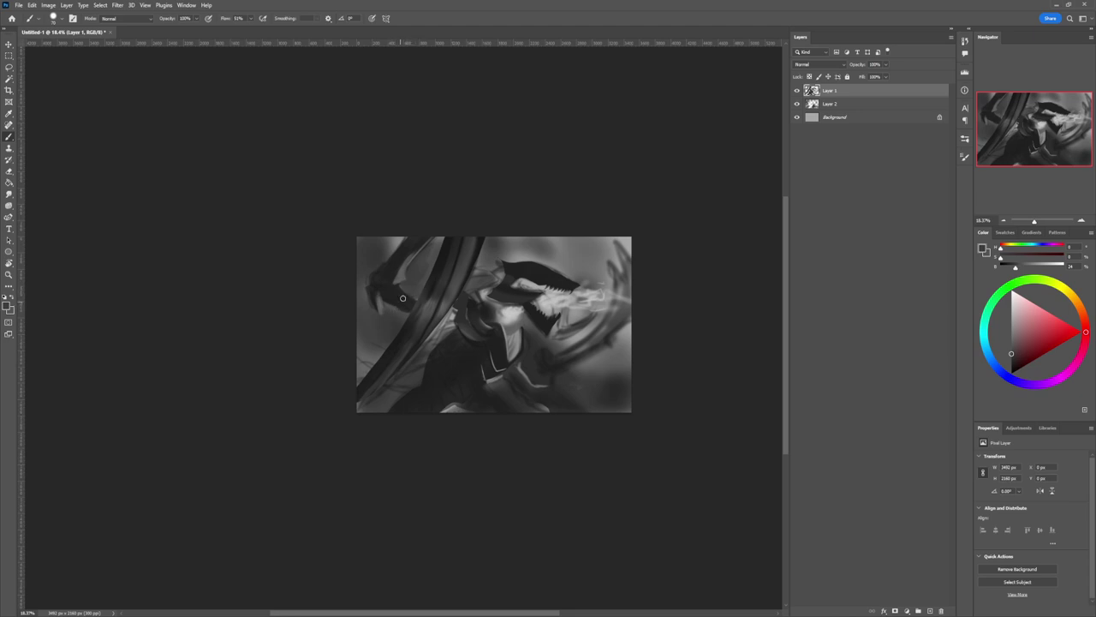
alt+click(406, 275)
drag(408, 292, 399, 287)
alt+click(378, 291)
Step: Lasso a rounded plate about 370 by 350 px on the neck, fill it with very dark gray, and choose a lighter gray
key(z)
drag(522, 302, 454, 285)
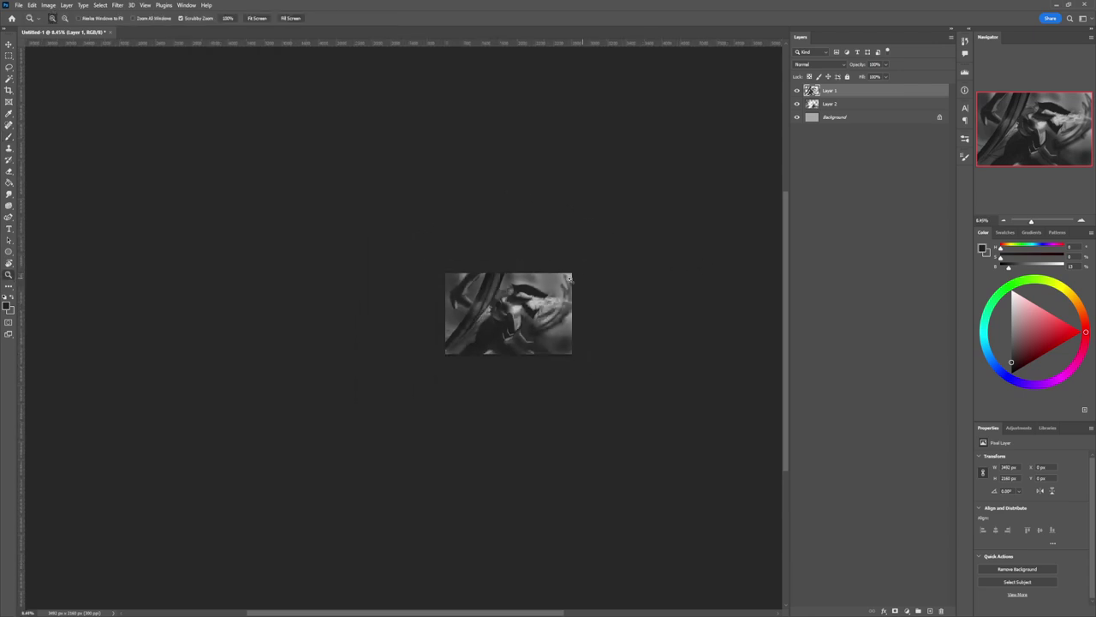
drag(565, 278, 598, 275)
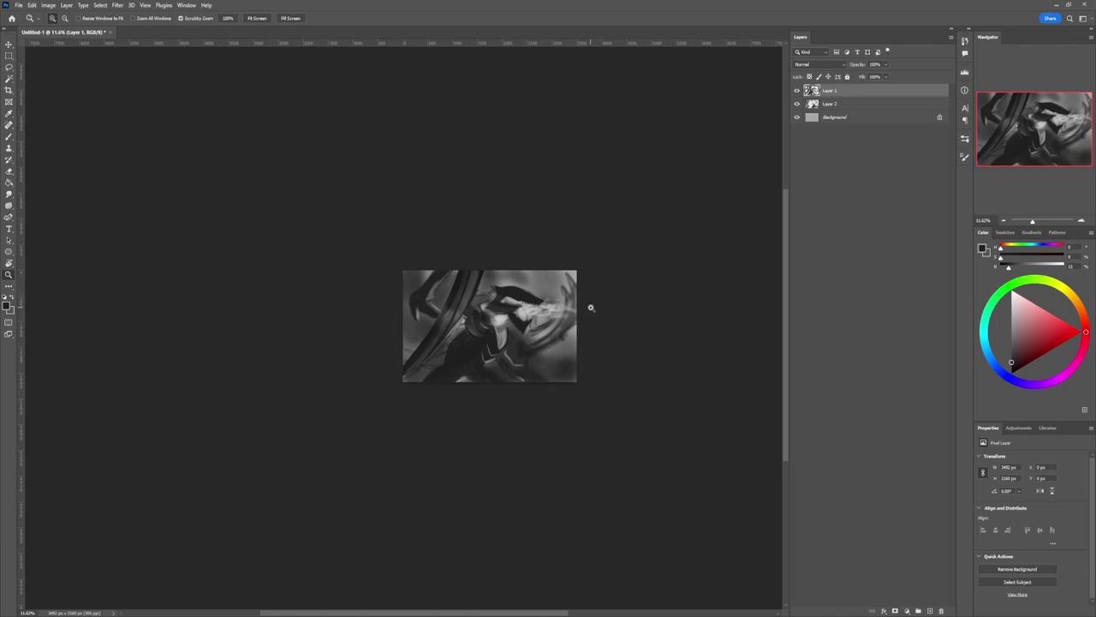
click(516, 346)
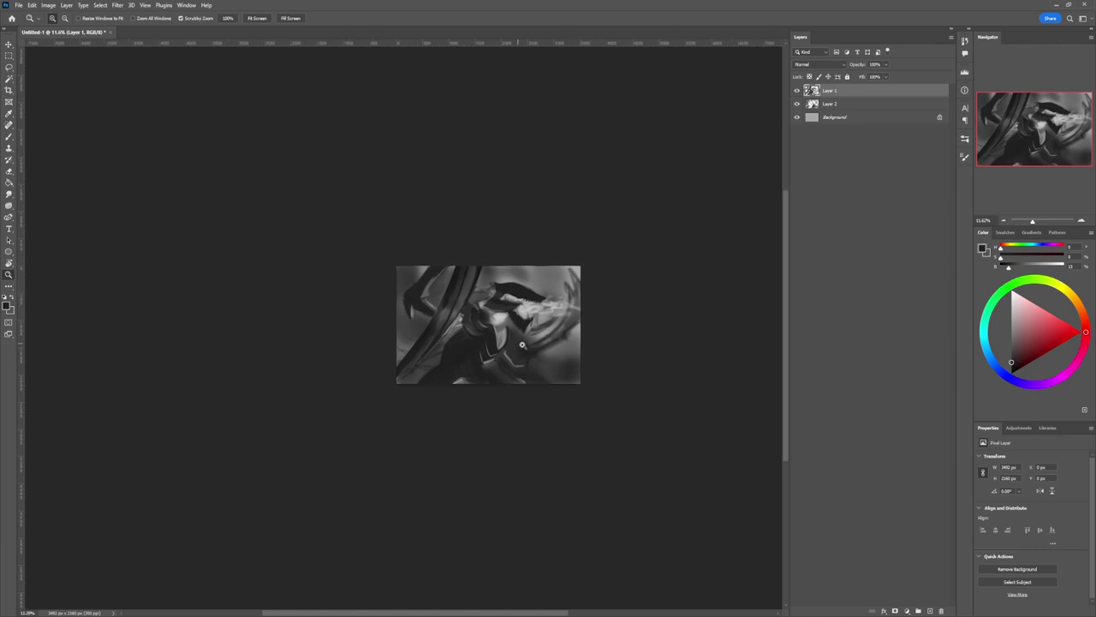
click(488, 350)
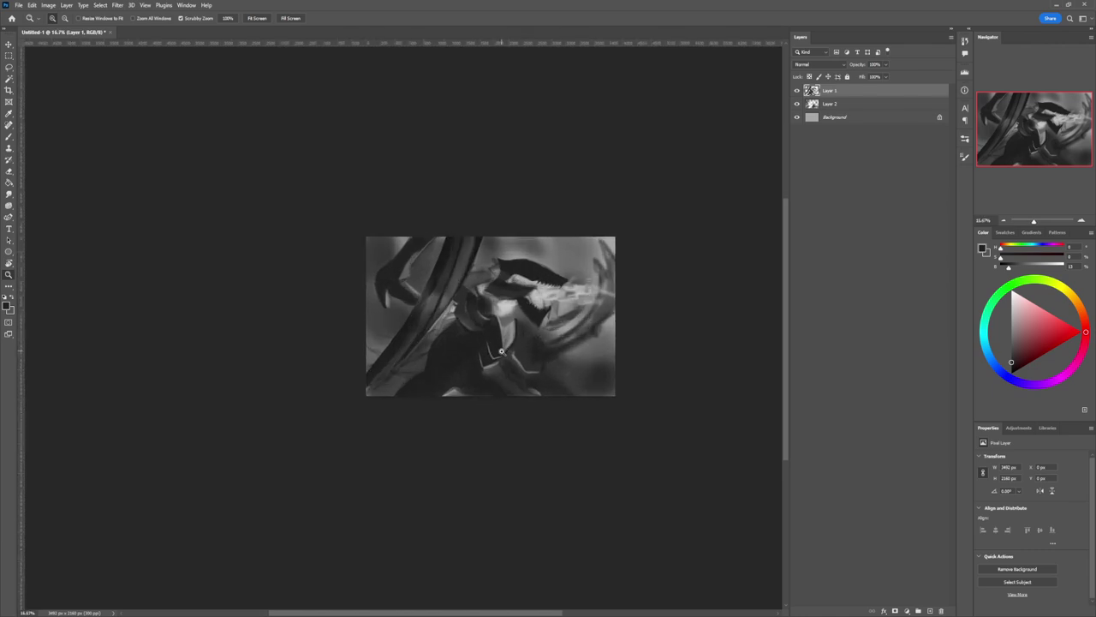
drag(493, 337, 507, 335)
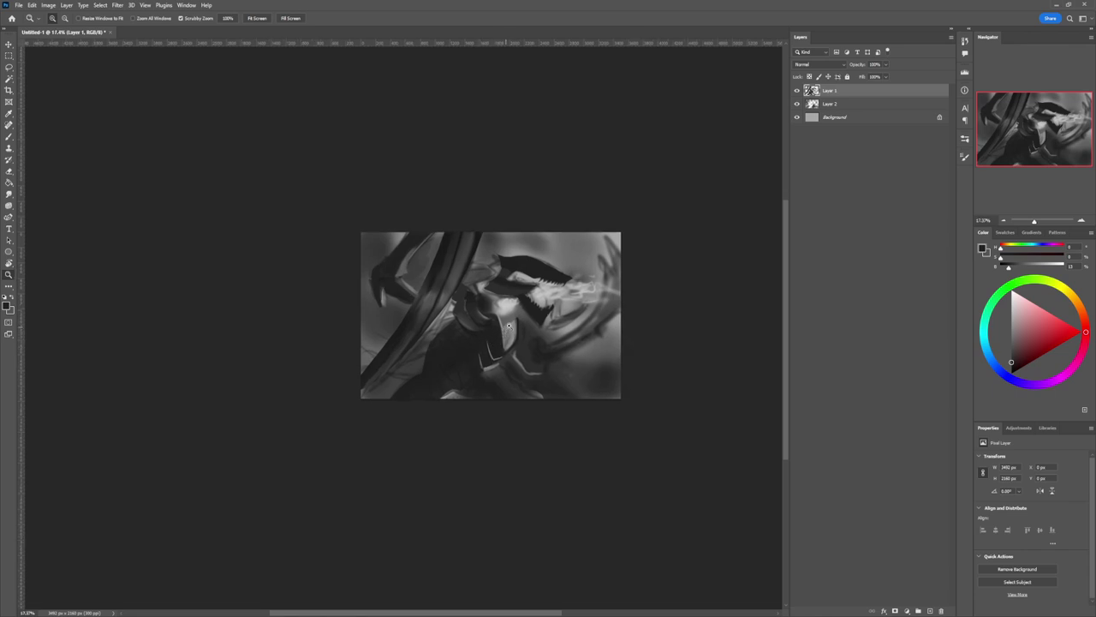
key(l)
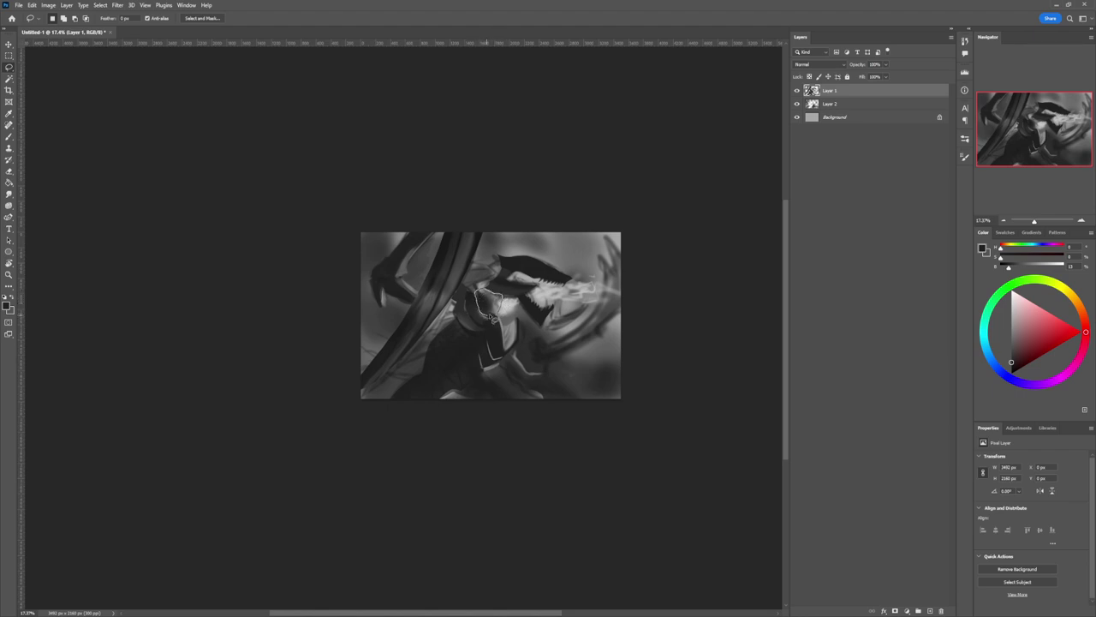
drag(488, 315, 483, 292)
key(b)
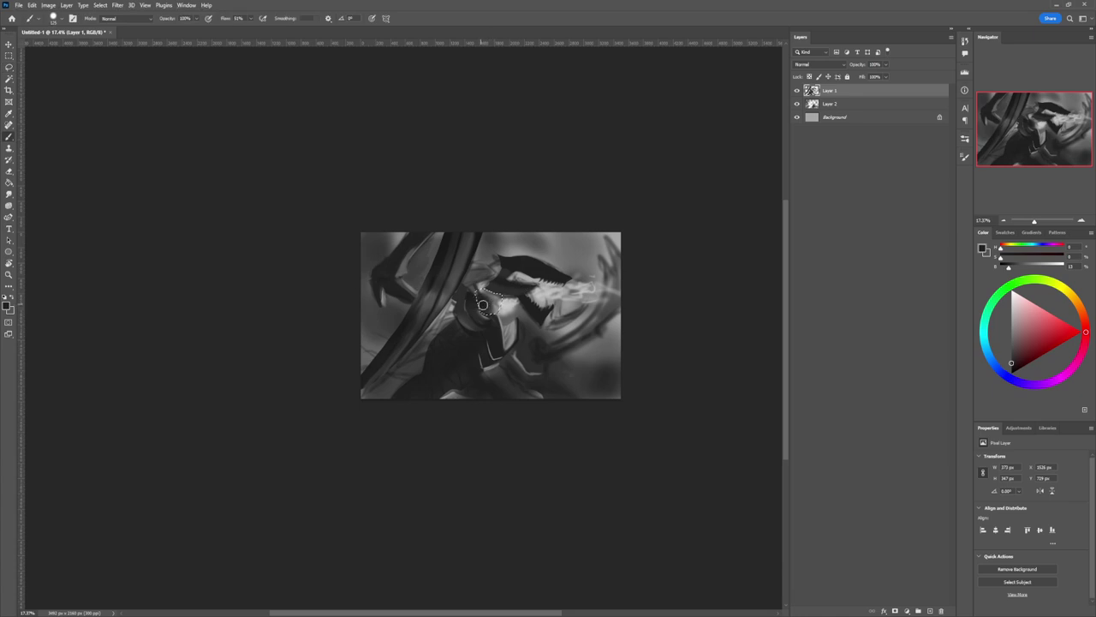
click(1012, 321)
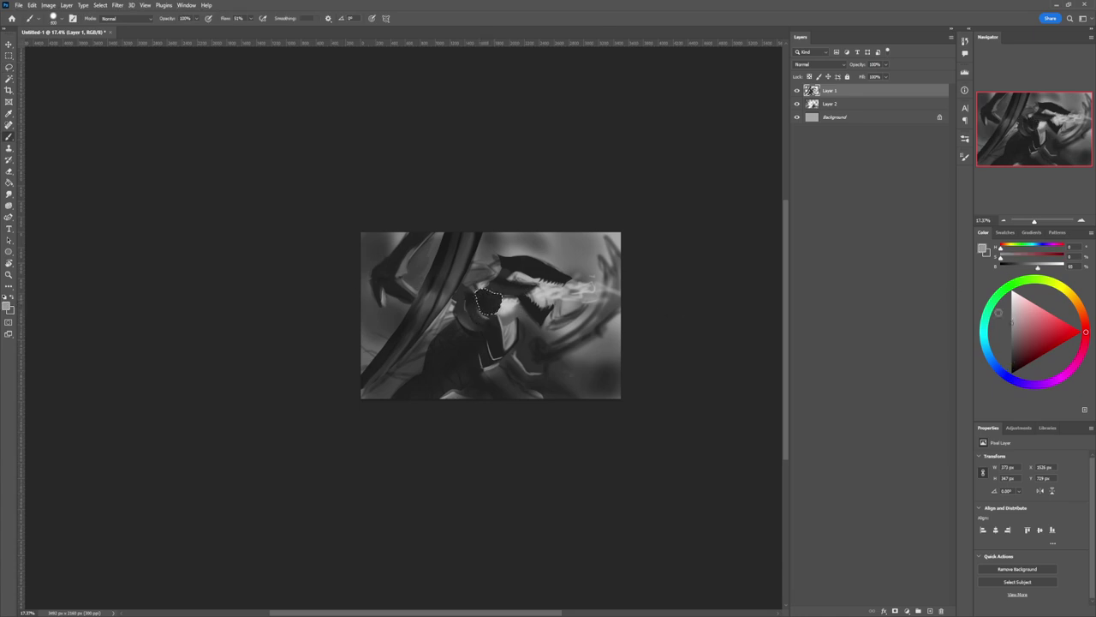
Step: Shade the rounded neck plate with a large soft brush in lighter gray, deselect, and touch up its surroundings with sampled light gray
mouse_move(511, 303)
mouse_down()
mouse_move(495, 280)
mouse_move(500, 295)
mouse_up()
key(ctrl+z)
click(816, 362)
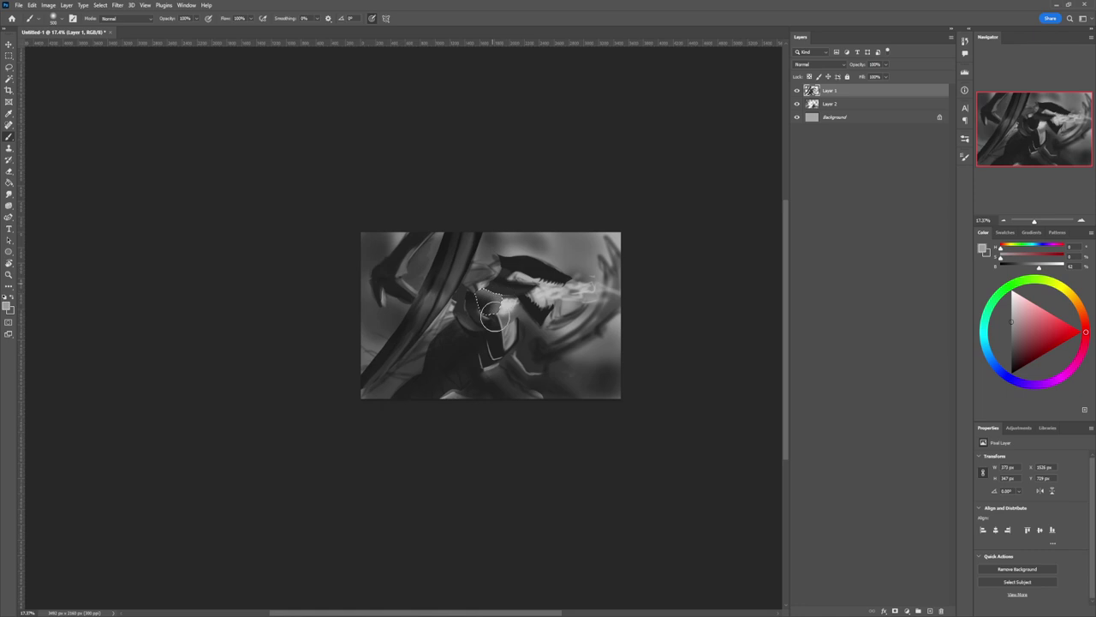
drag(495, 300, 497, 282)
key(l)
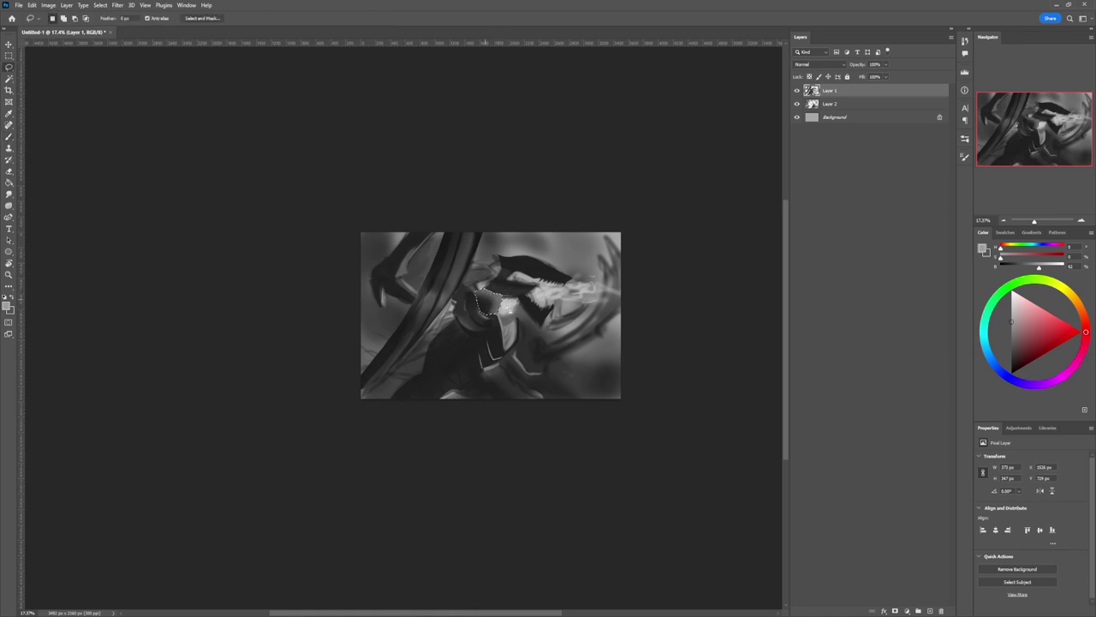
key(ctrl+d)
key(b)
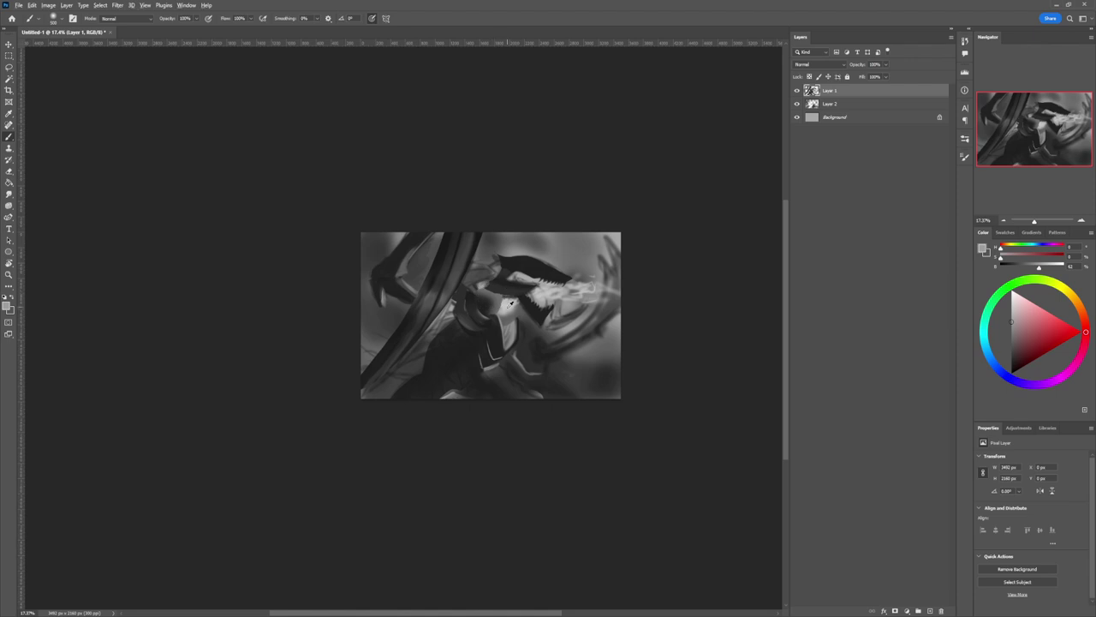
alt+click(505, 304)
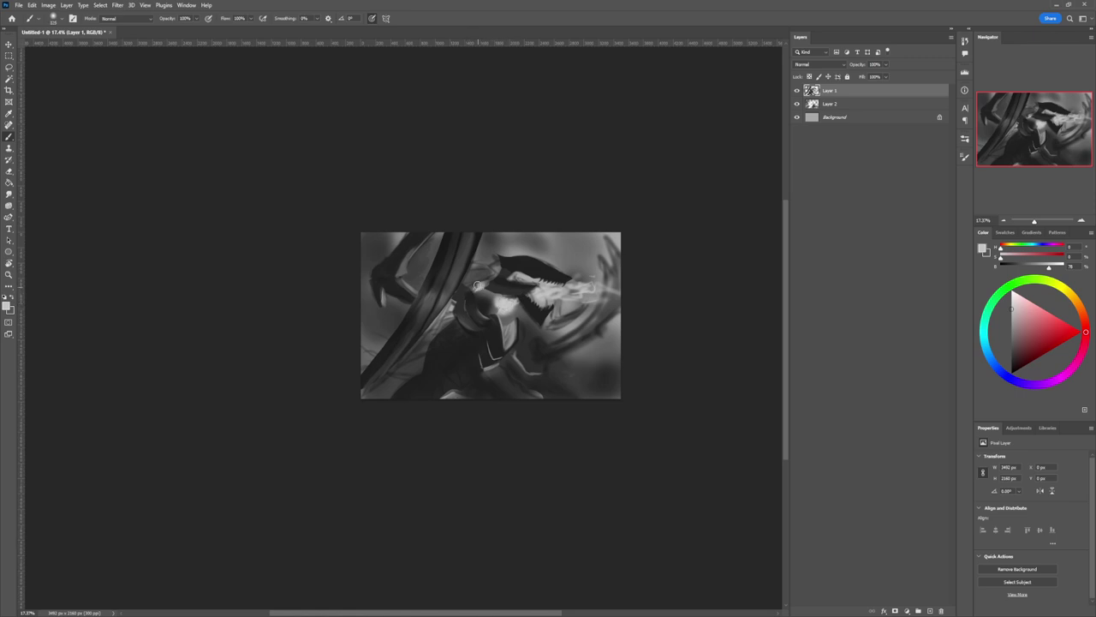
Step: Lasso a shape about 540 by 360 px behind the head and paint it with dark gray sampled from the neck plates
key(l)
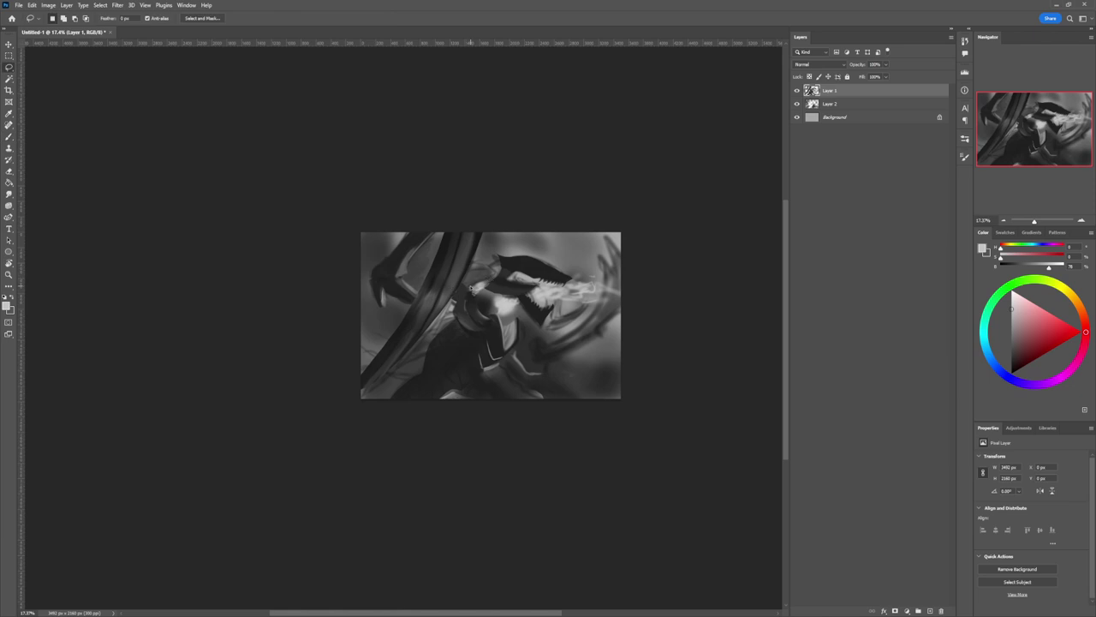
mouse_move(480, 284)
mouse_down()
mouse_move(502, 274)
mouse_move(476, 263)
mouse_move(461, 286)
mouse_move(490, 276)
mouse_move(474, 276)
mouse_up()
key(b)
alt+click(474, 301)
key(bracketright)
key(bracketright)
key(bracketright)
key(bracketright)
key(bracketright)
key(bracketright)
key(bracketright)
key(bracketright)
key(bracketright)
key(bracketright)
key(bracketright)
key(bracketright)
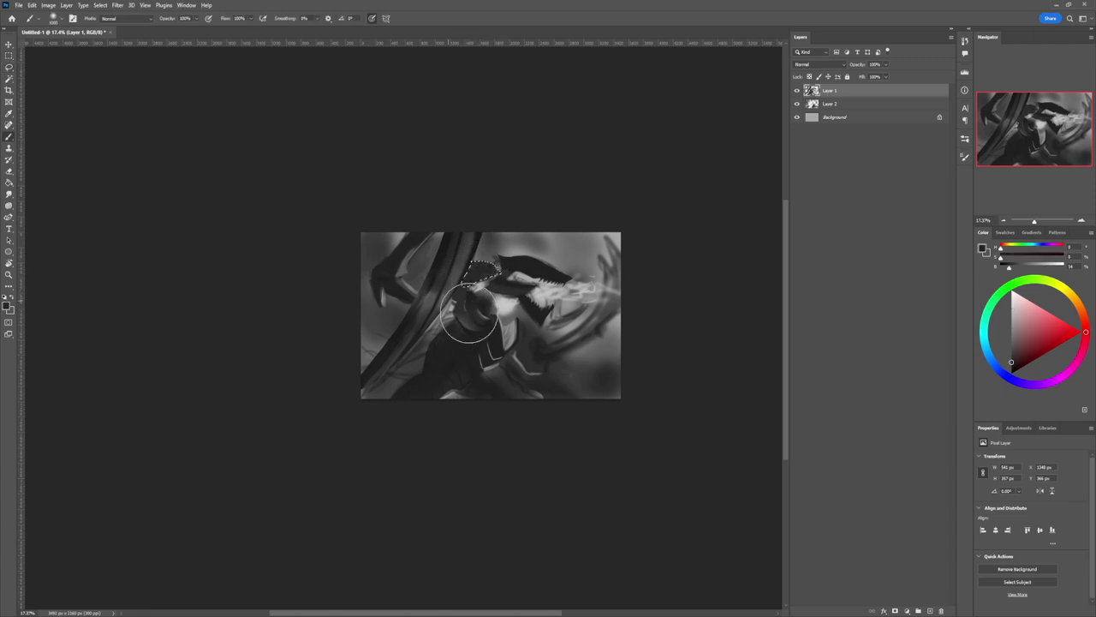
Step: Brush mid-gray highlights at 38% brightness inside the lassoed shape behind the head with a smaller brush
click(1012, 343)
key(bracketleft)
key(bracketleft)
key(bracketleft)
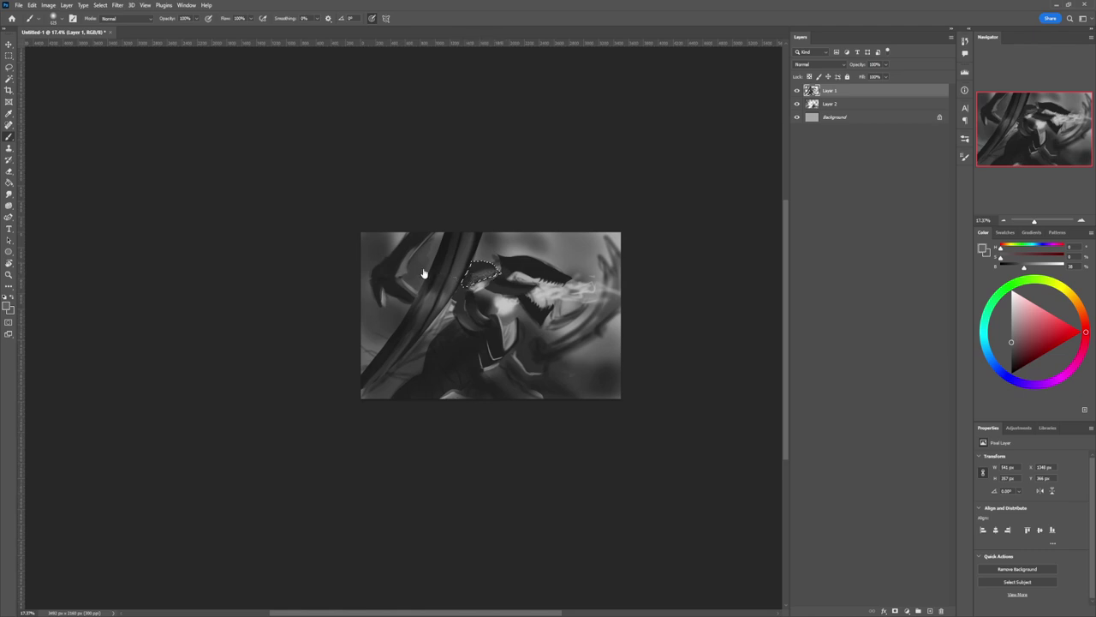
Step: Deselect, and brush gray highlights at 38% brightness along the creature's upper jaw and head, varying the brush size
key(l)
key(ctrl+d)
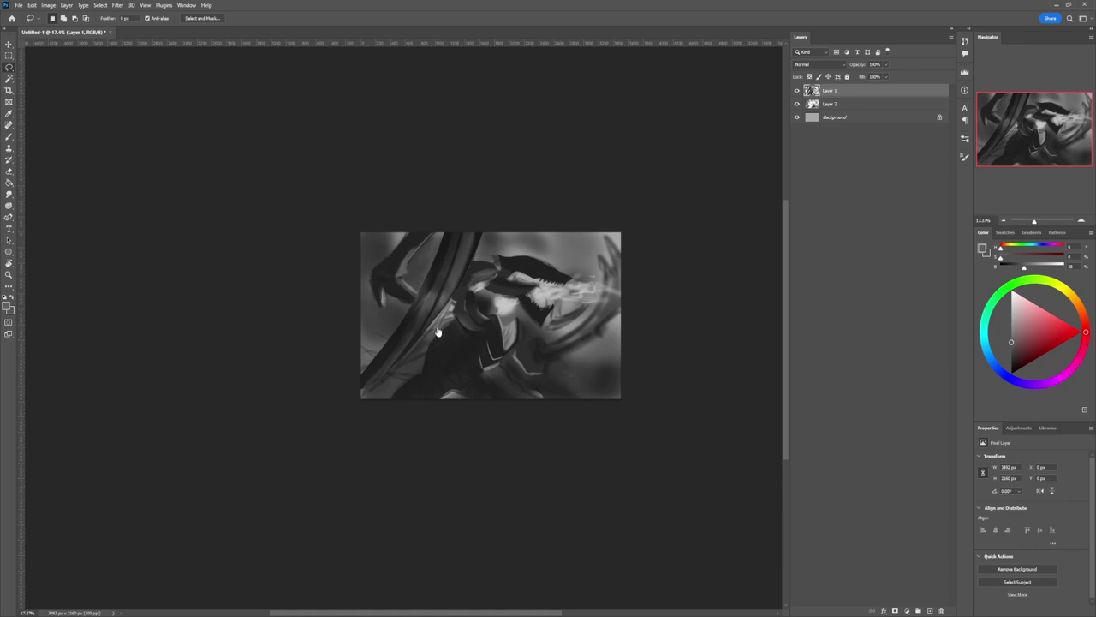
drag(466, 336, 443, 336)
click(536, 399)
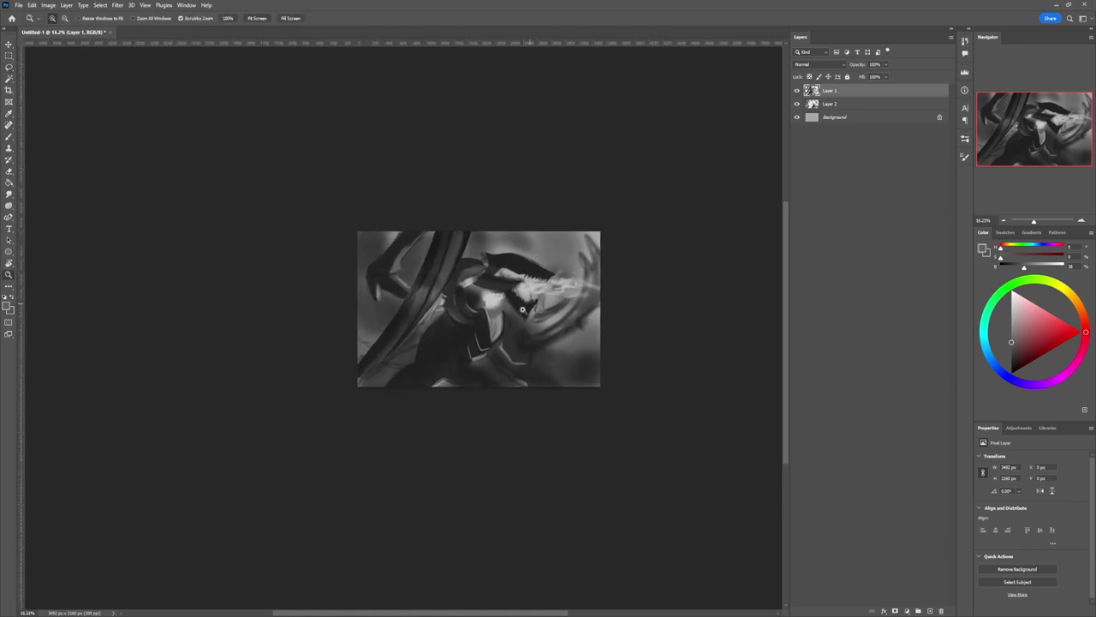
key(b)
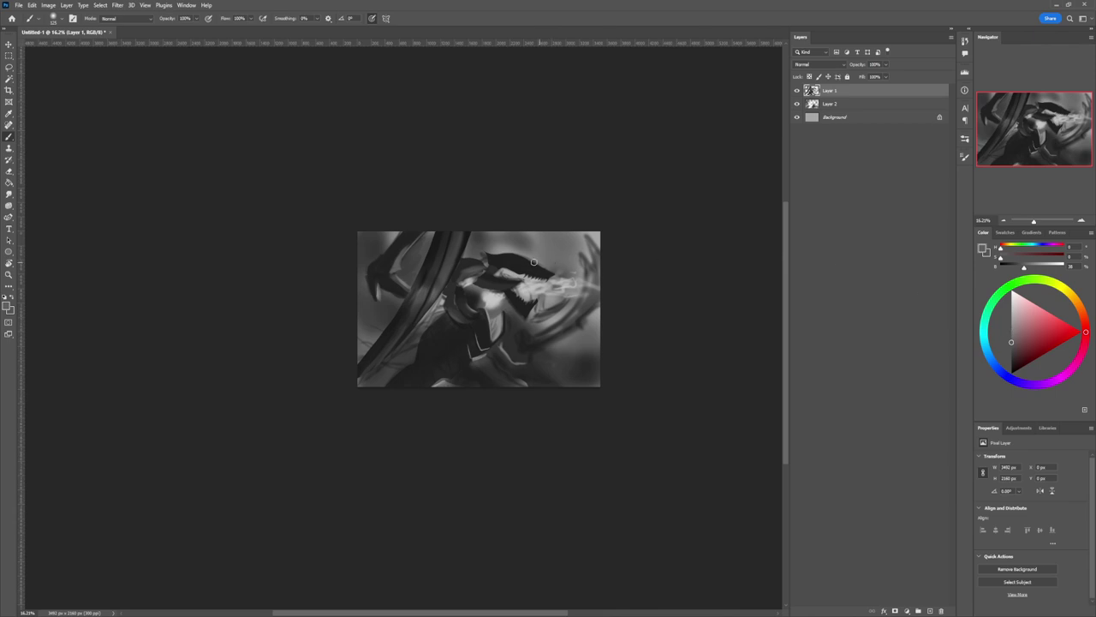
drag(528, 273, 539, 279)
key(bracketright)
key(bracketright)
key(bracketright)
key(bracketright)
key(bracketleft)
key(bracketleft)
key(bracketleft)
key(bracketleft)
key(bracketleft)
key(bracketleft)
key(bracketleft)
key(bracketright)
key(bracketright)
key(bracketright)
key(bracketright)
key(bracketright)
key(bracketright)
key(bracketleft)
key(bracketleft)
key(bracketleft)
Step: Refine the head and jaw shapes with dark grays sampled from the surrounding plates
alt+click(489, 270)
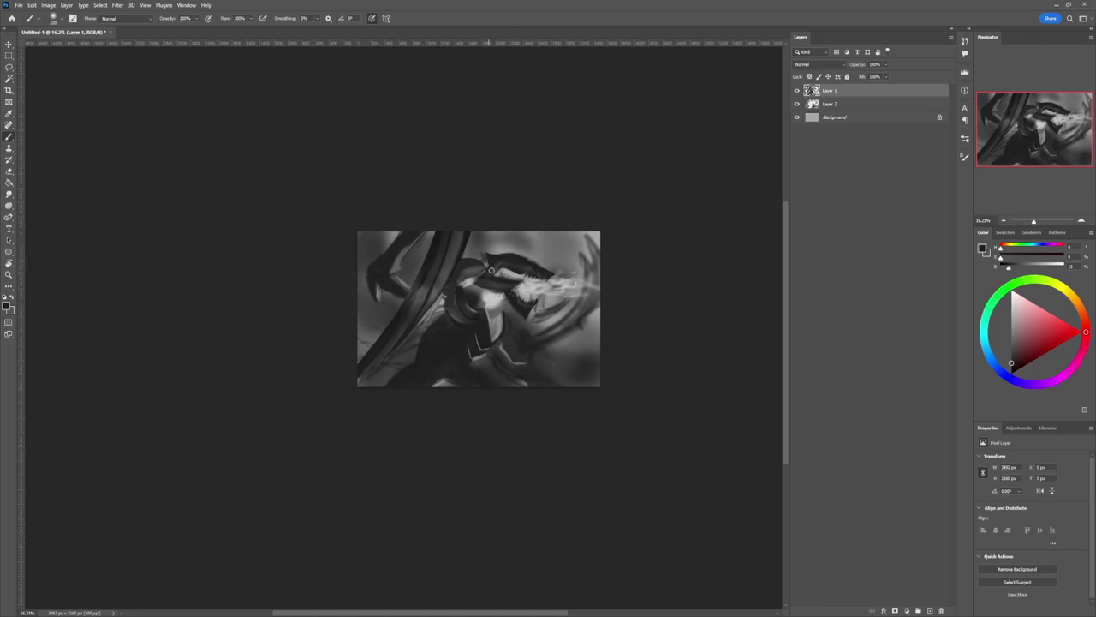
alt+click(494, 284)
alt+click(517, 270)
key(z)
key(b)
Step: On Layer 2, darken the background around the head with a large soft brush in sampled dark gray
alt+click(583, 357)
click(841, 104)
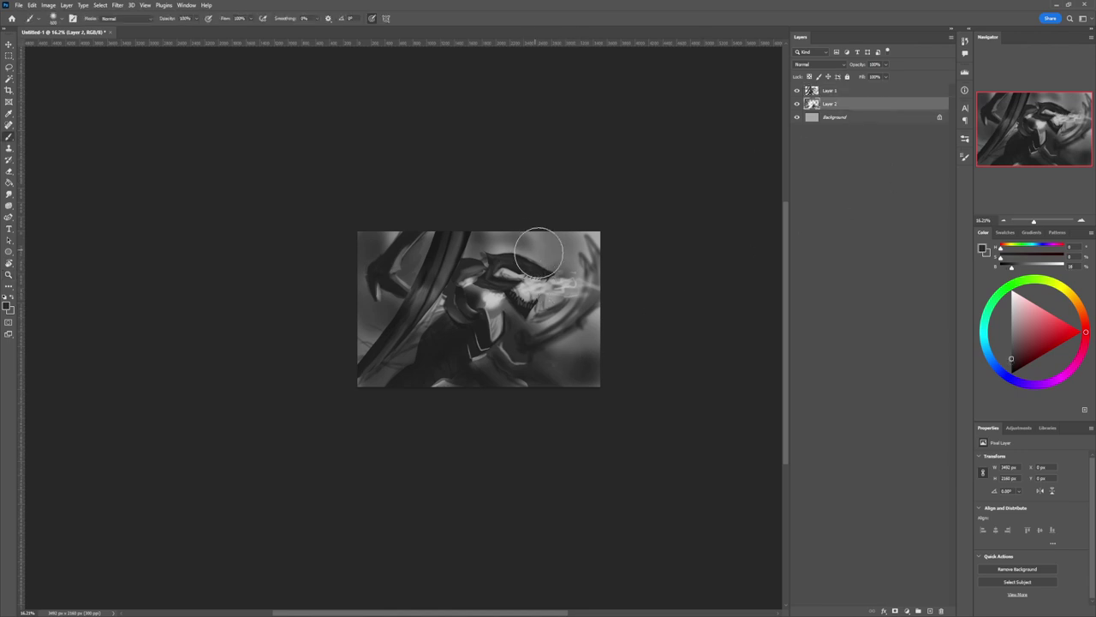
mouse_move(554, 267)
mouse_down()
mouse_move(512, 249)
mouse_move(553, 262)
mouse_move(521, 246)
mouse_move(545, 274)
mouse_move(528, 277)
mouse_move(541, 288)
mouse_move(550, 272)
mouse_move(535, 262)
mouse_move(556, 270)
mouse_move(549, 291)
mouse_move(582, 220)
mouse_move(622, 264)
mouse_move(612, 337)
mouse_move(591, 340)
mouse_move(579, 298)
mouse_move(557, 308)
mouse_move(572, 265)
mouse_move(494, 231)
mouse_move(536, 232)
mouse_move(571, 209)
mouse_move(540, 319)
mouse_move(562, 337)
mouse_move(529, 296)
mouse_move(540, 269)
mouse_move(512, 263)
mouse_move(530, 270)
mouse_move(520, 211)
mouse_move(521, 235)
mouse_move(488, 261)
mouse_move(517, 259)
mouse_move(534, 278)
mouse_move(512, 303)
mouse_move(543, 288)
mouse_up()
Step: Sample a 35% brightness gray and brush lighter background strokes below the jaw and around the curved limb with smaller brushes
alt+click(566, 338)
key(bracketleft)
key(bracketleft)
key(bracketleft)
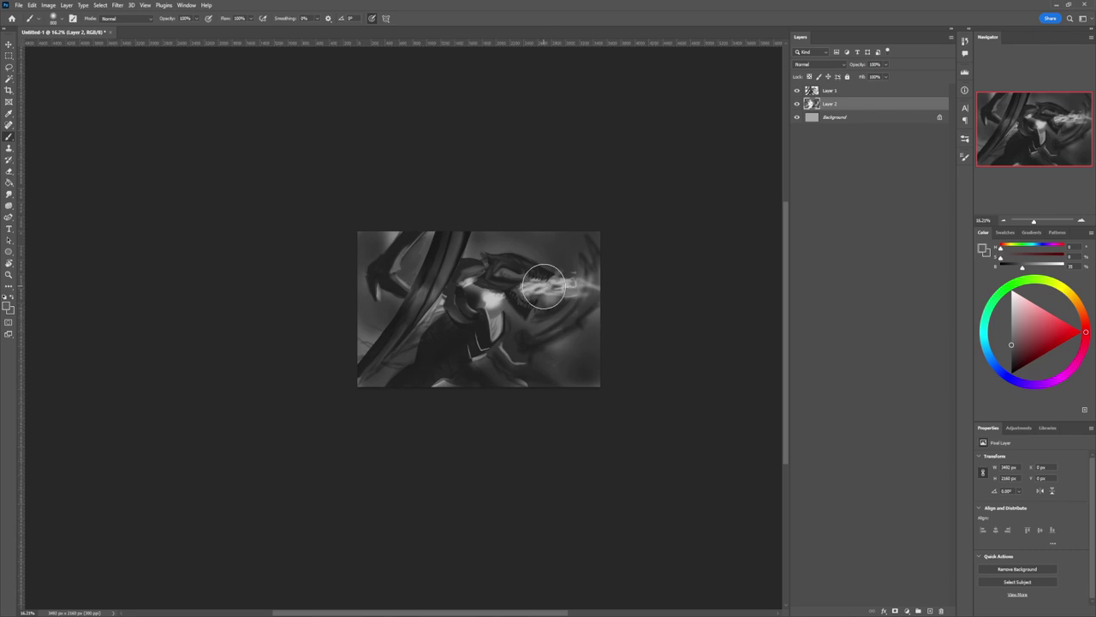
key(bracketleft)
key(bracketleft)
key(bracketleft)
key(bracketleft)
key(bracketleft)
key(bracketleft)
key(bracketleft)
key(bracketleft)
mouse_move(526, 329)
mouse_down()
mouse_move(561, 265)
mouse_move(559, 290)
mouse_up()
key(bracketright)
key(bracketright)
key(bracketright)
mouse_move(569, 375)
mouse_down()
mouse_move(587, 362)
mouse_move(575, 367)
mouse_up()
key(bracketleft)
key(bracketleft)
key(bracketleft)
key(bracketleft)
key(bracketleft)
key(bracketleft)
key(bracketleft)
key(bracketleft)
key(bracketleft)
key(bracketright)
key(bracketright)
key(bracketright)
key(bracketright)
key(bracketright)
key(bracketright)
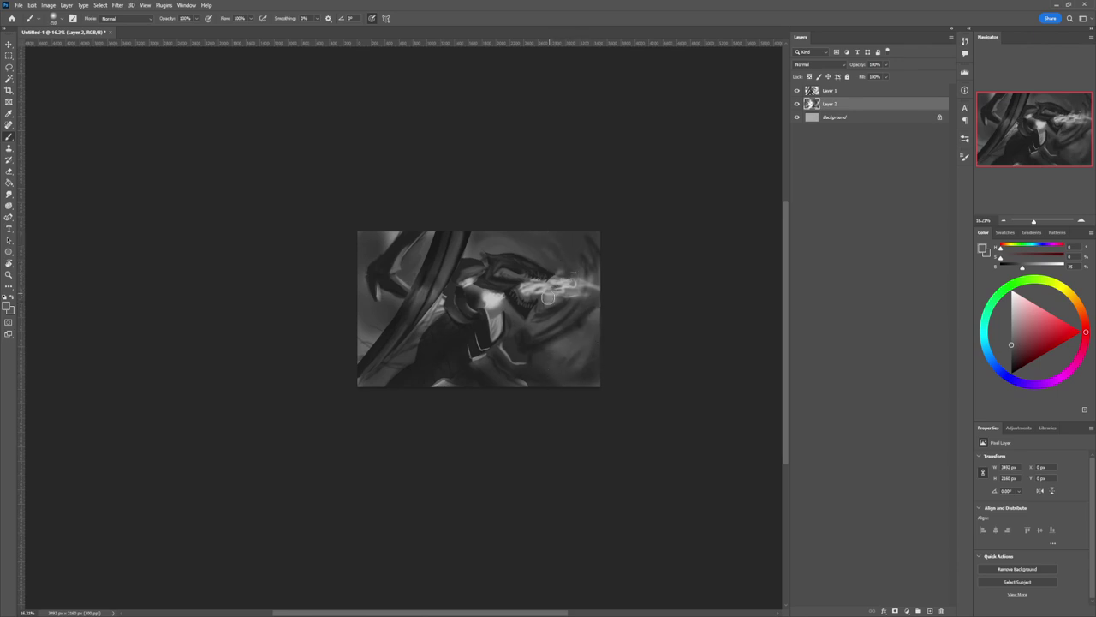
Step: Lasso the curved limb below the jaw, about 1160 by 840 px, and paint it with sampled very dark gray
key(l)
mouse_move(522, 347)
mouse_down()
mouse_move(583, 301)
mouse_move(601, 305)
mouse_move(575, 338)
mouse_move(520, 358)
mouse_move(528, 337)
mouse_move(547, 361)
mouse_up()
key(b)
alt+click(520, 347)
key(bracketright)
key(bracketright)
key(bracketright)
key(bracketright)
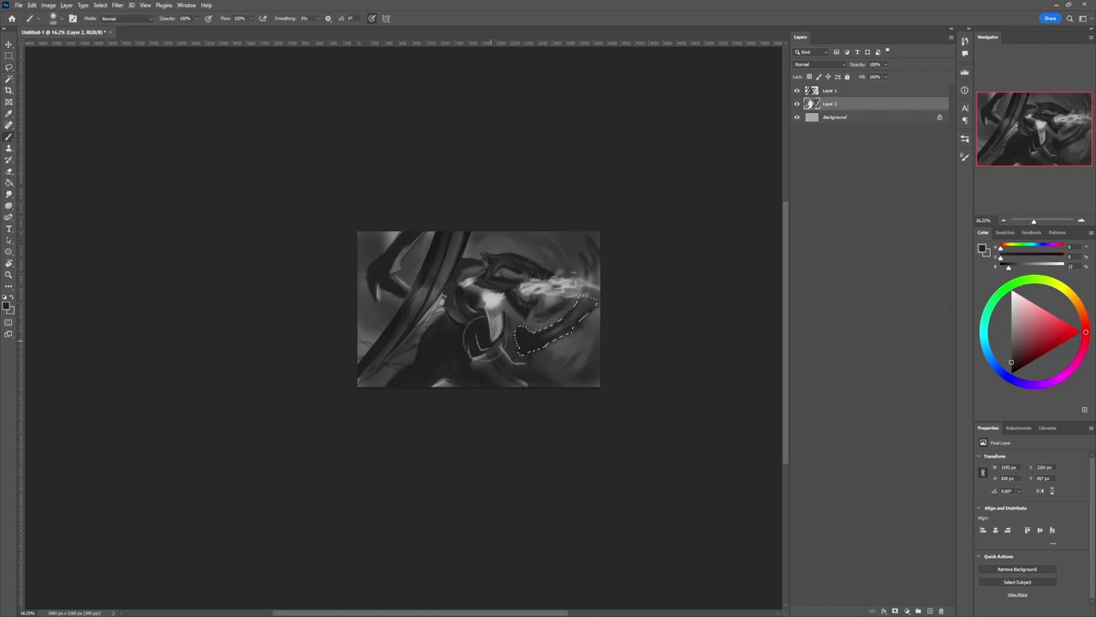
alt+click(485, 336)
key(bracketright)
key(bracketright)
mouse_move(520, 344)
mouse_down()
mouse_move(560, 349)
mouse_move(540, 348)
mouse_move(543, 340)
mouse_move(533, 348)
mouse_move(602, 315)
mouse_move(533, 360)
mouse_move(584, 314)
mouse_up()
Step: Shade the lassoed limb with a smaller brush in lighter grays sampled from its surroundings
key(bracketleft)
key(bracketleft)
key(bracketleft)
key(bracketleft)
key(bracketleft)
key(bracketleft)
alt+click(575, 304)
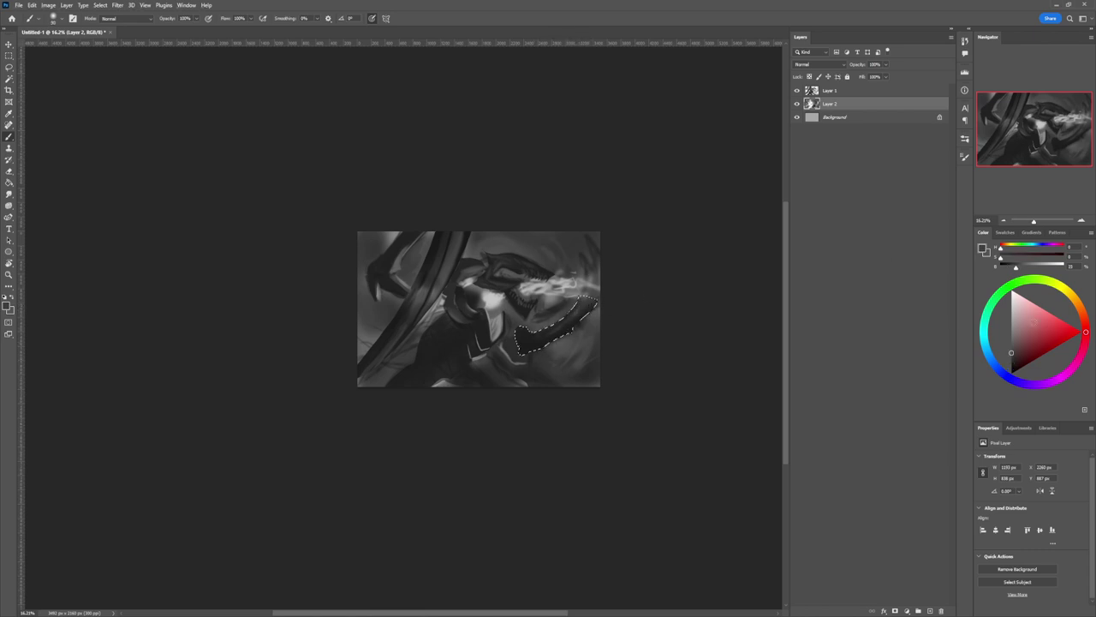
alt+click(594, 305)
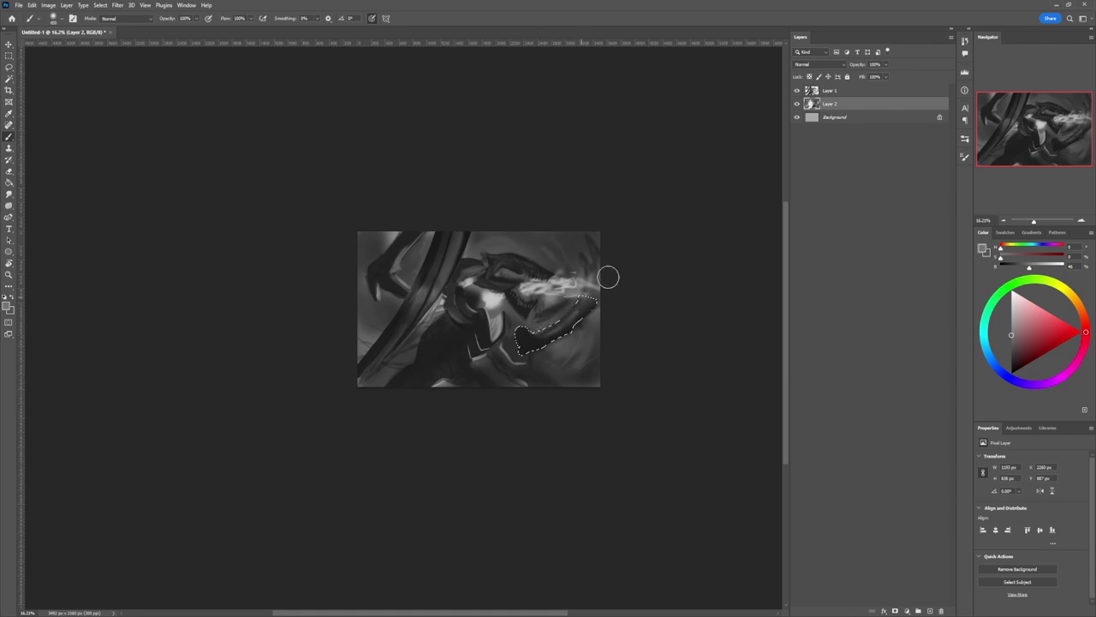
Step: On Layer 1, shade the limb's inner end with light gray and sampled very dark gray, and deselect
key(alt+bracketright)
mouse_move(551, 321)
mouse_down()
mouse_move(584, 294)
mouse_move(526, 327)
mouse_up()
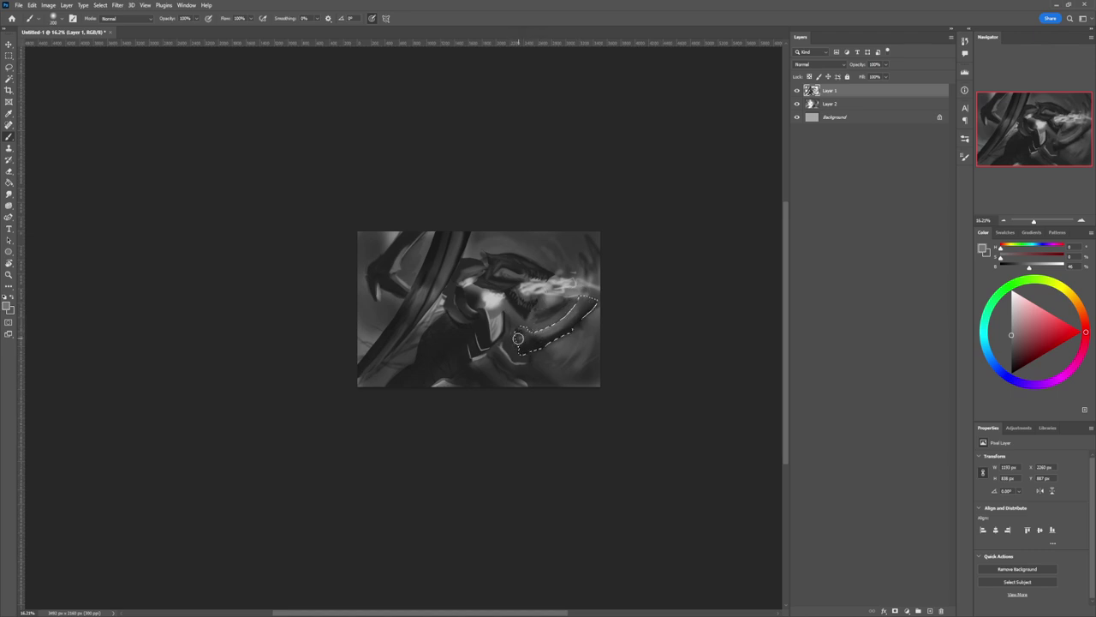
alt+click(533, 344)
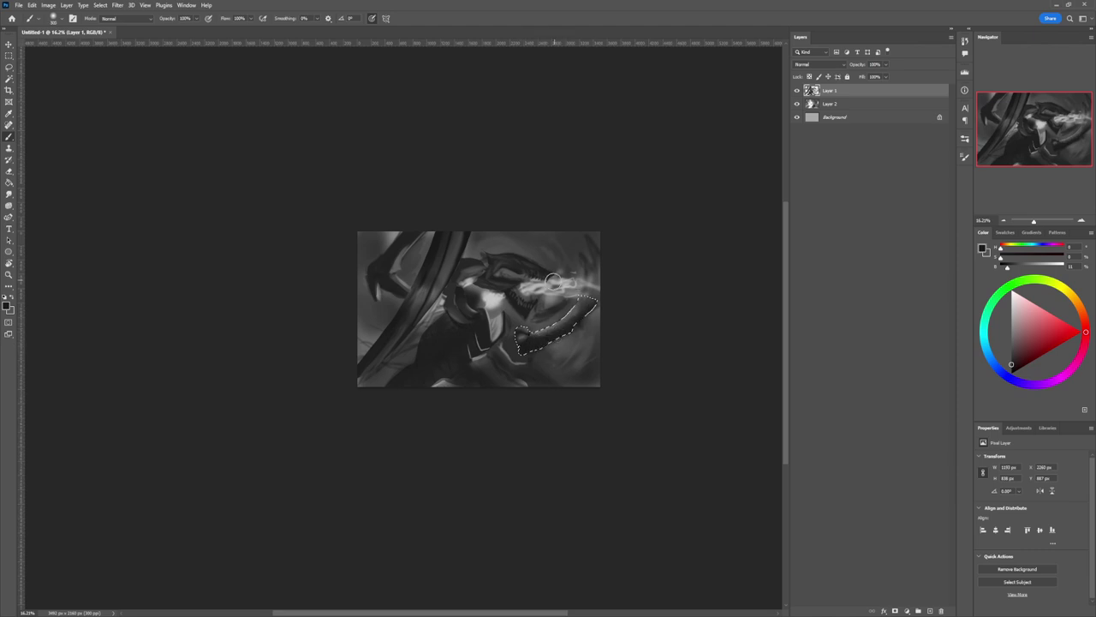
key(l)
key(ctrl+d)
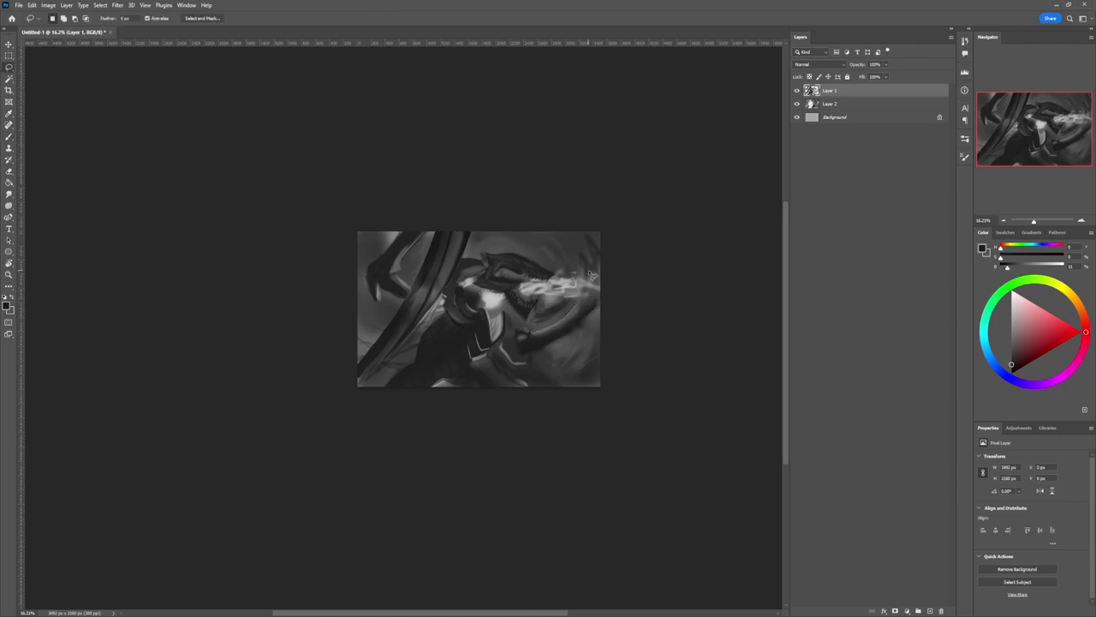
Step: Brush mid-gray edges onto the chest plates with progressively smaller brushes
key(z)
drag(594, 309, 582, 266)
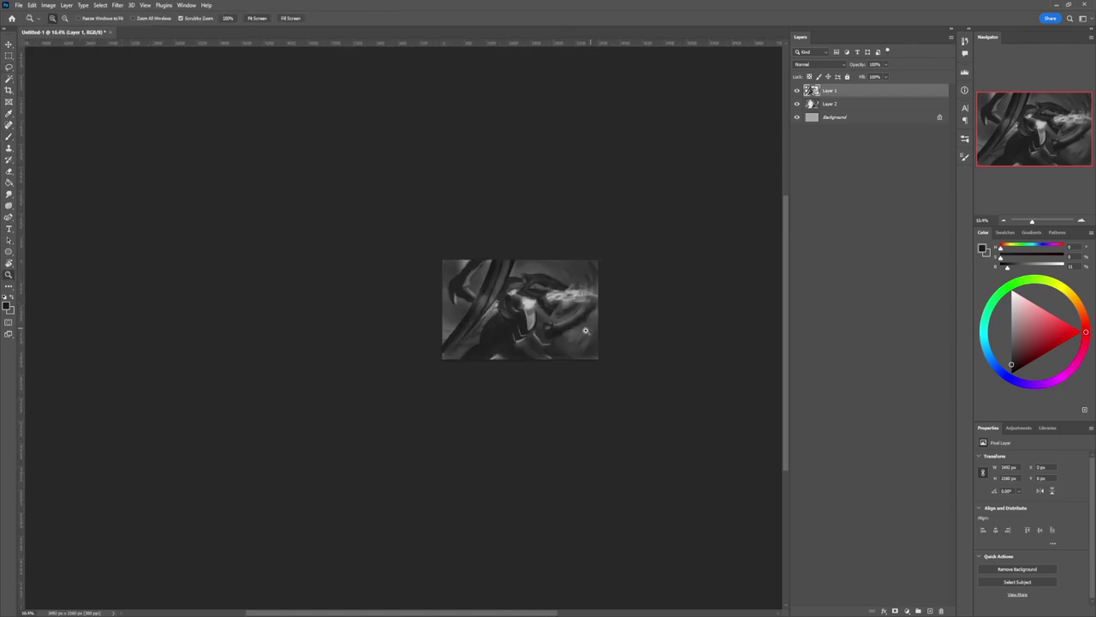
click(562, 280)
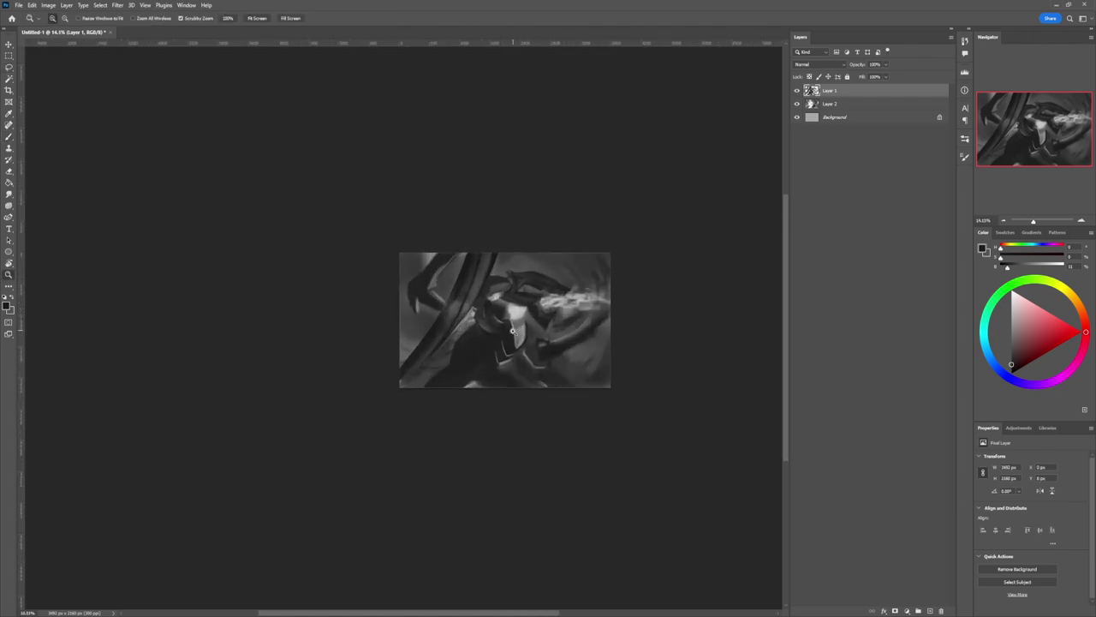
drag(517, 332, 529, 330)
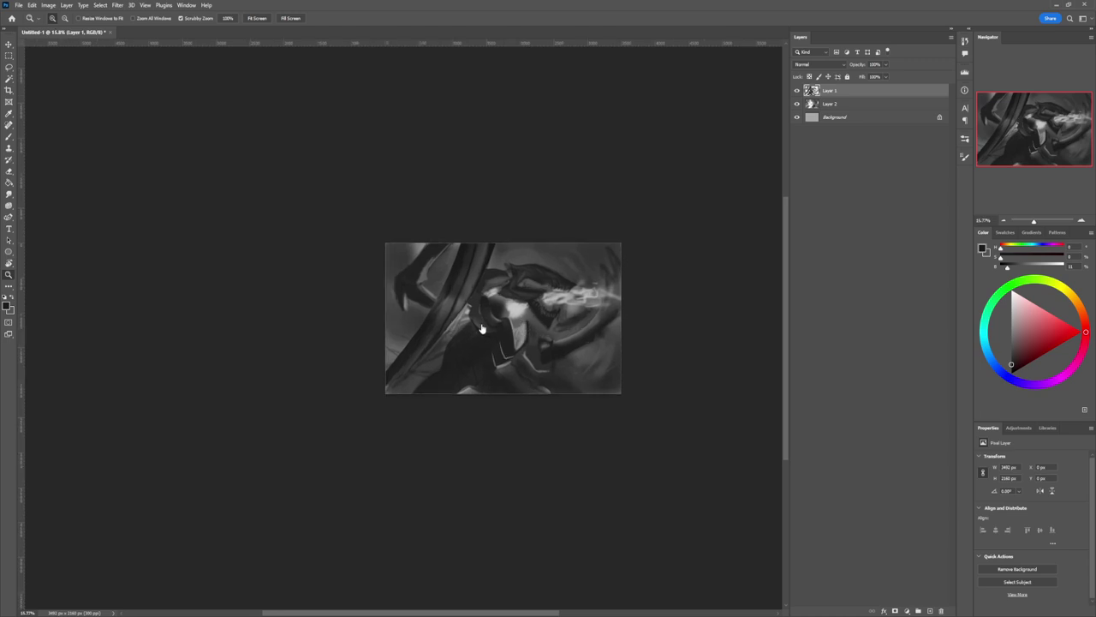
key(b)
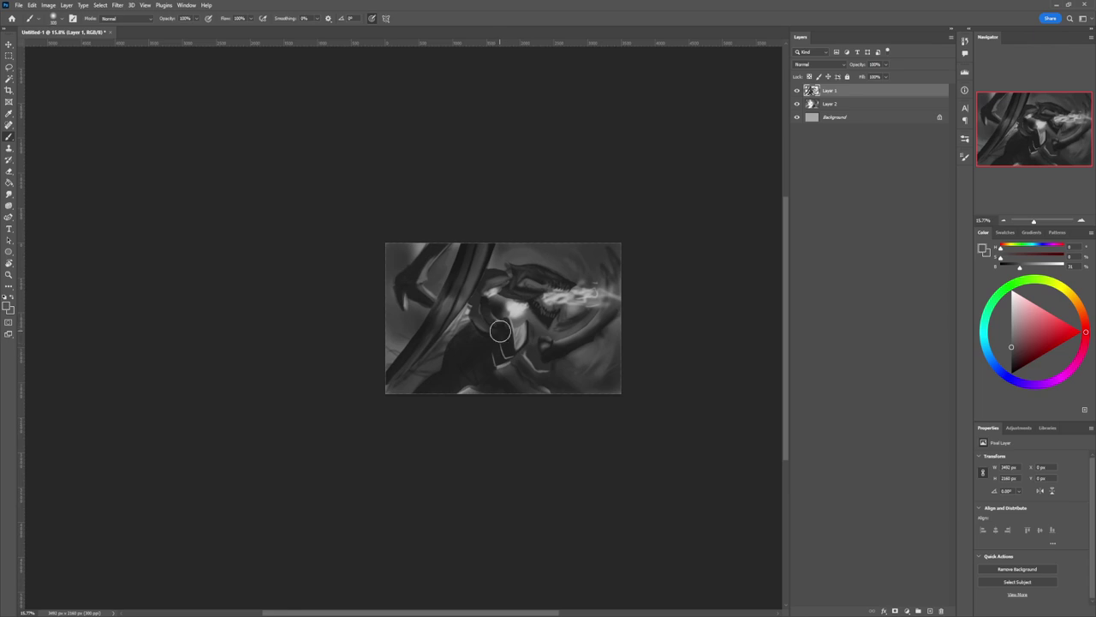
key(bracketleft)
key(bracketleft)
key(bracketleft)
drag(506, 341, 504, 327)
key(bracketleft)
key(bracketleft)
key(bracketleft)
Step: Set the colour to very dark gray at 6% brightness and deepen the creature's lower torso with a larger brush
drag(1014, 357, 1011, 367)
key(bracketright)
key(bracketright)
key(bracketright)
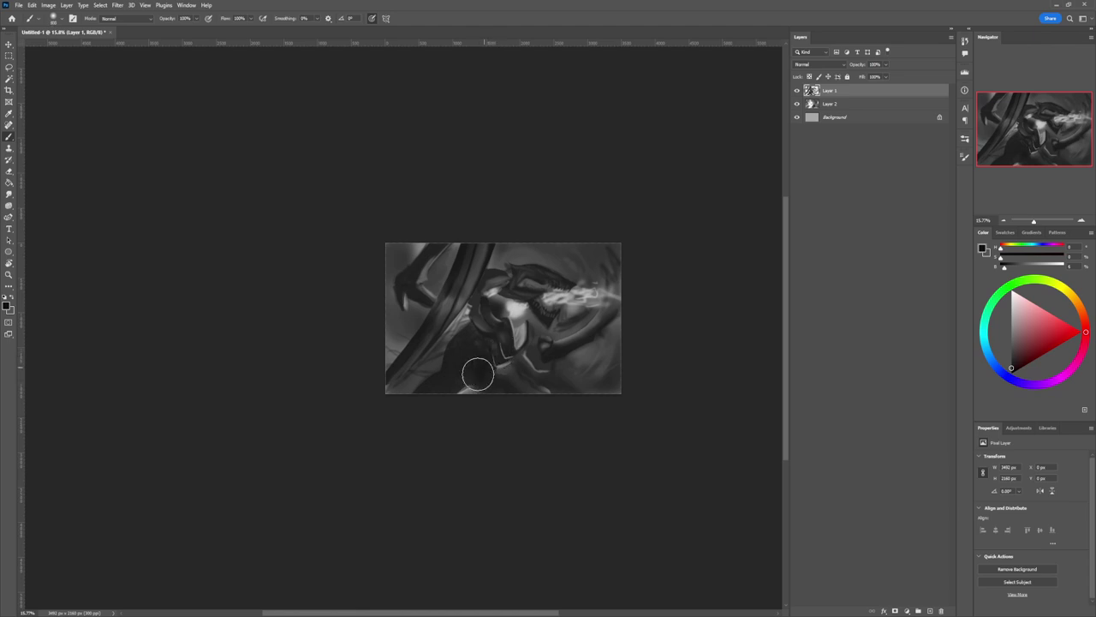
key(bracketleft)
key(bracketleft)
Step: Add a new layer on top and paint ground strokes along the canvas's lower edge in sampled 32% brightness gray
key(ctrl+shift+alt+n)
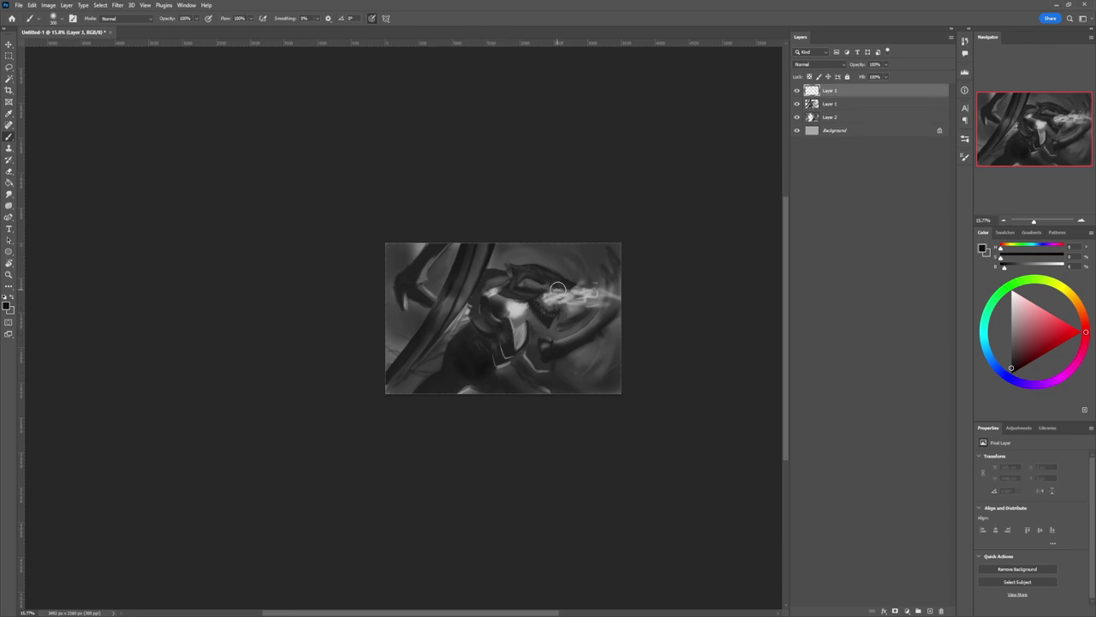
alt+click(586, 355)
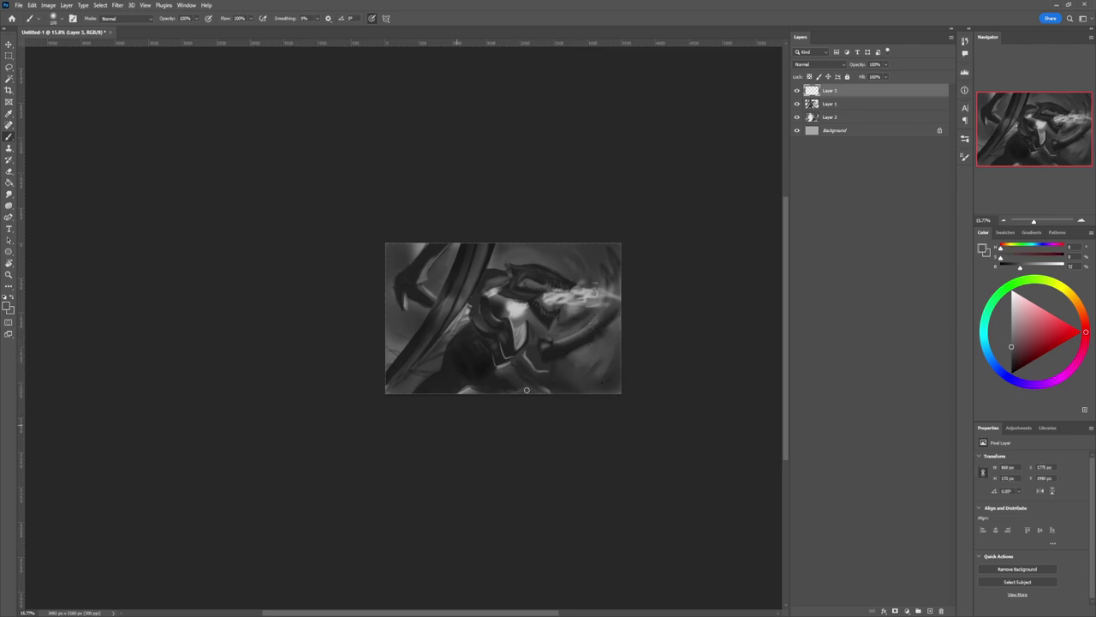
mouse_move(500, 392)
mouse_down()
mouse_move(564, 368)
mouse_move(503, 394)
mouse_move(587, 375)
mouse_move(546, 400)
mouse_move(602, 359)
mouse_move(623, 364)
mouse_move(626, 352)
mouse_move(613, 329)
mouse_move(569, 367)
mouse_move(615, 331)
mouse_move(619, 381)
mouse_move(480, 395)
mouse_move(510, 382)
mouse_move(481, 386)
mouse_move(500, 388)
mouse_move(447, 408)
mouse_move(493, 385)
mouse_move(464, 396)
mouse_move(532, 384)
mouse_move(452, 394)
mouse_move(482, 387)
mouse_up()
key(bracketright)
key(bracketright)
key(bracketright)
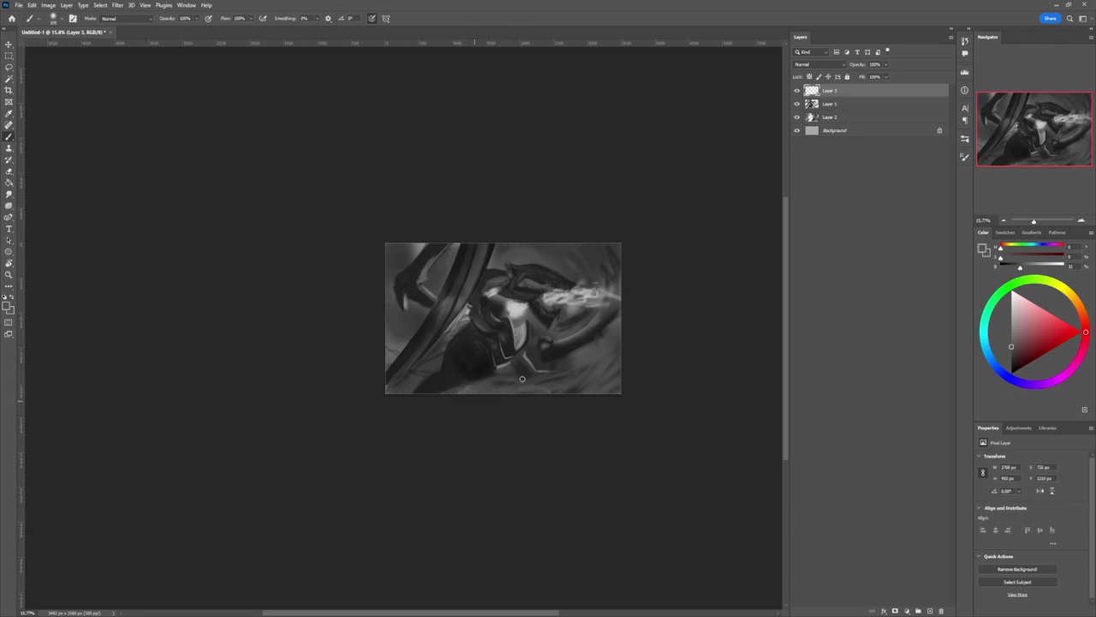
Step: Paint a dark rock on the ground at the canvas's lower right and highlight it with a lighter gray using another brush
alt+click(565, 351)
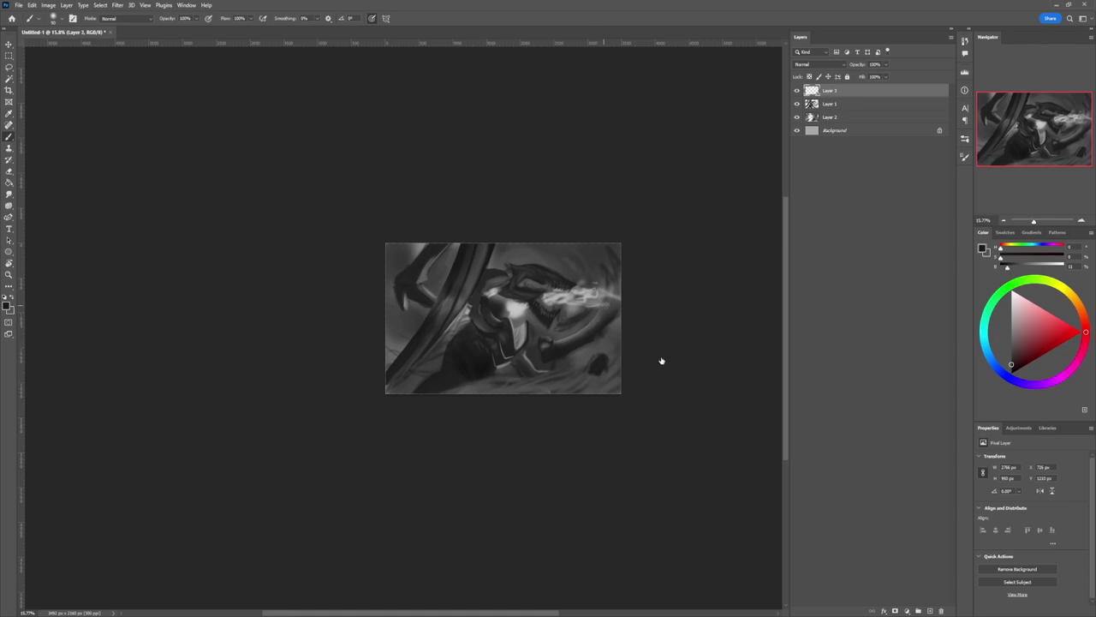
key(.)
alt+click(594, 314)
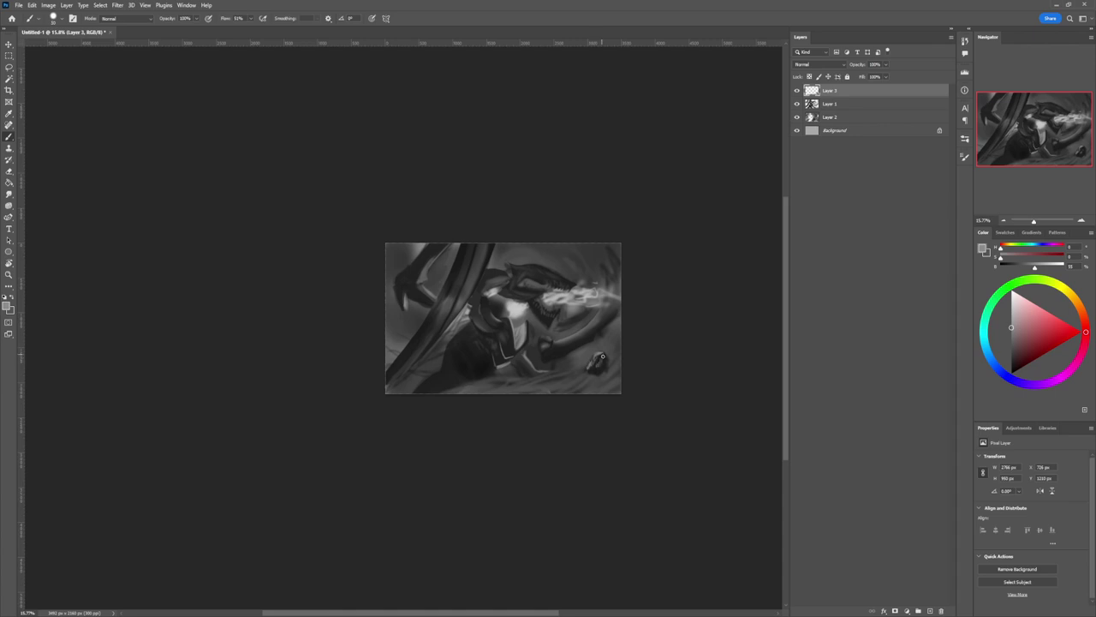
Step: Paint a second small dark rock below the first one, using tones sampled from the rock and ground
alt+click(597, 364)
alt+click(591, 379)
alt+click(589, 385)
alt+click(590, 378)
alt+click(547, 366)
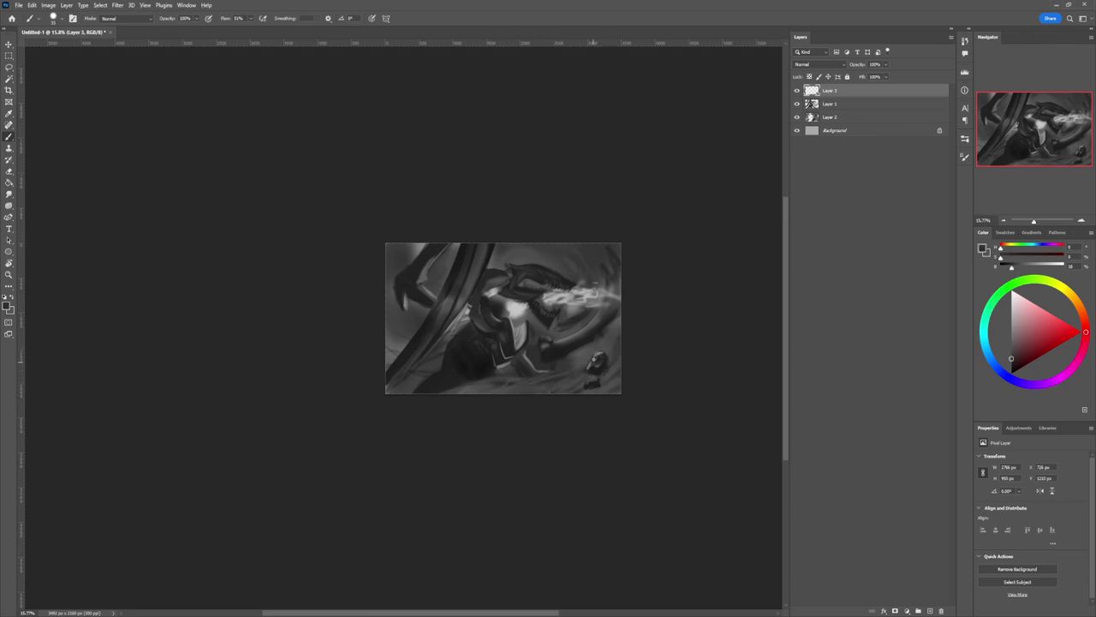
Step: Sample a light gray, highlight the rocks, and add fine light strokes across the ground
alt+click(604, 301)
drag(606, 365, 594, 375)
key(])
drag(505, 384, 418, 407)
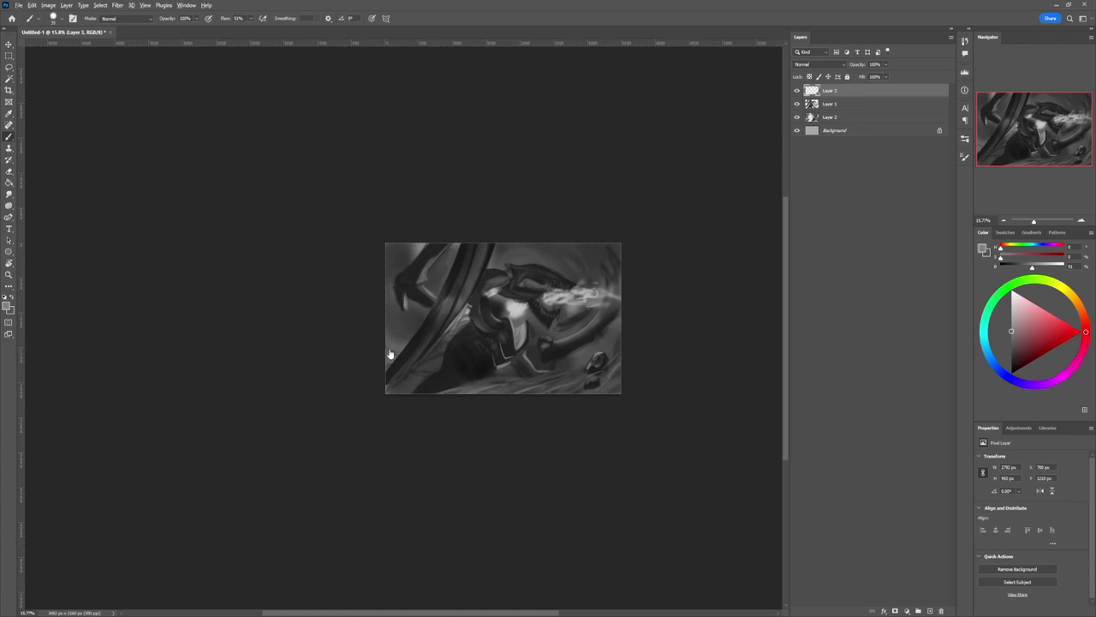
Step: Lasso the long diagonal blade, about 1620 by 2060 px, and set the brush colour to black
key(l)
mouse_move(494, 258)
mouse_down()
mouse_move(452, 328)
mouse_move(392, 384)
mouse_move(379, 381)
mouse_move(467, 247)
mouse_up()
key(b)
mouse_move(1001, 351)
mouse_down()
mouse_move(931, 320)
mouse_move(976, 376)
mouse_up()
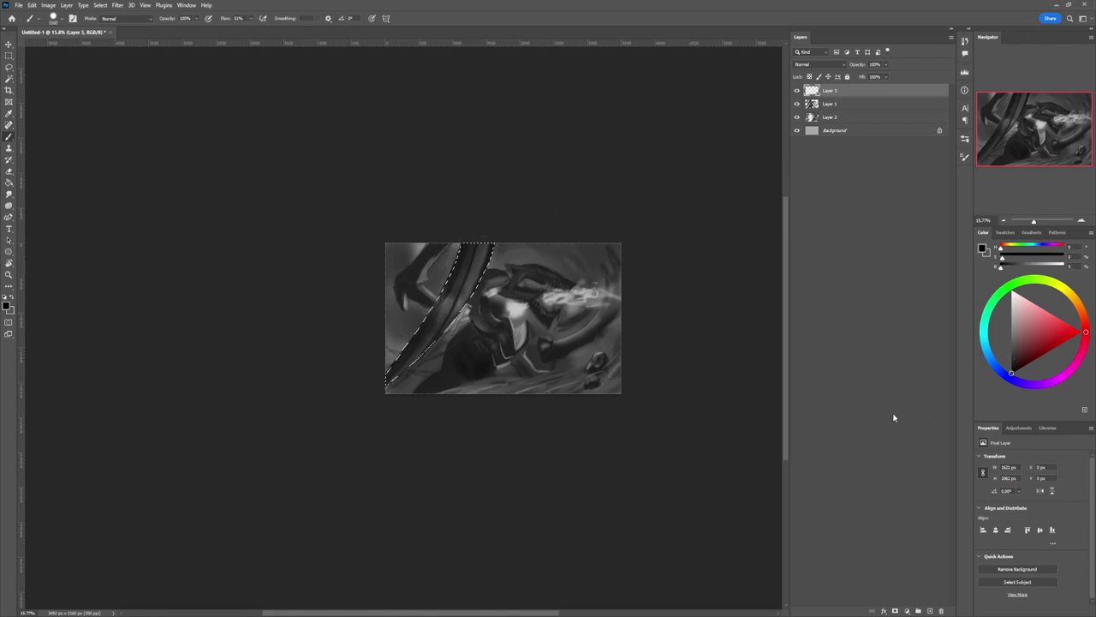
Step: Darken the upper and lower ends of the lassoed blade with a very large black brush, and deselect
drag(499, 252, 418, 349)
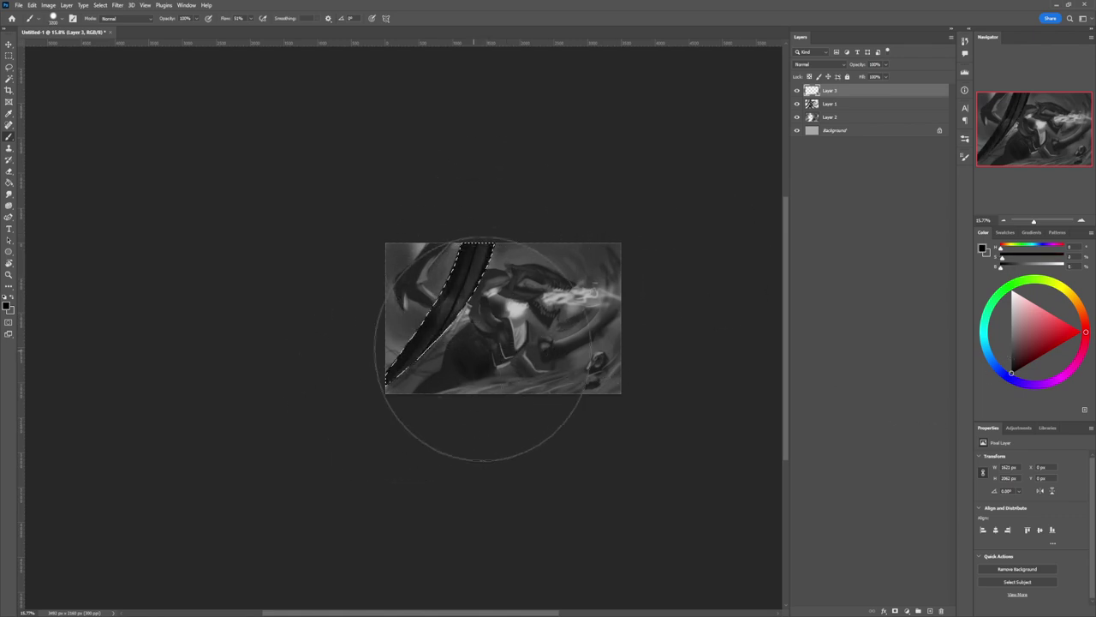
key(ctrl+z)
drag(494, 227, 497, 218)
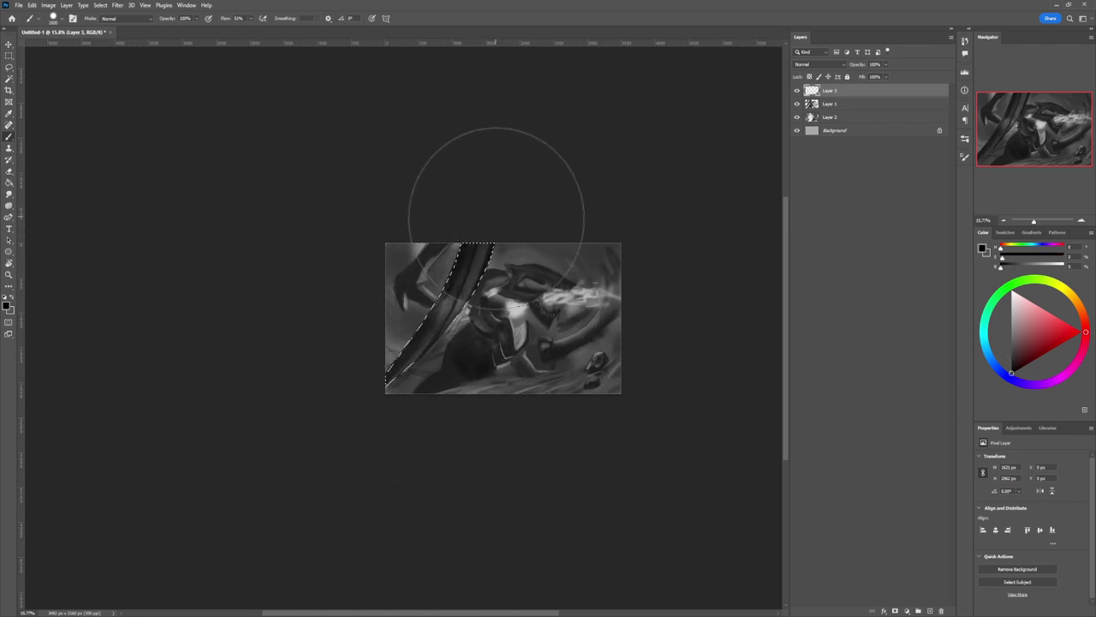
mouse_move(375, 435)
mouse_down()
mouse_move(387, 418)
mouse_move(405, 432)
mouse_up()
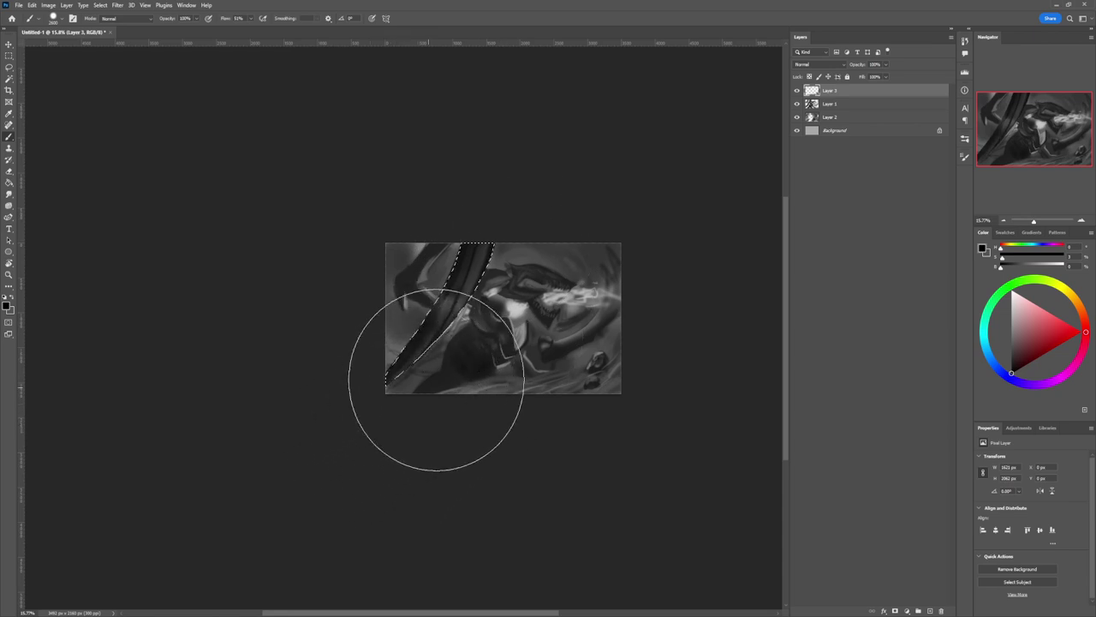
key(ctrl+d)
key(l)
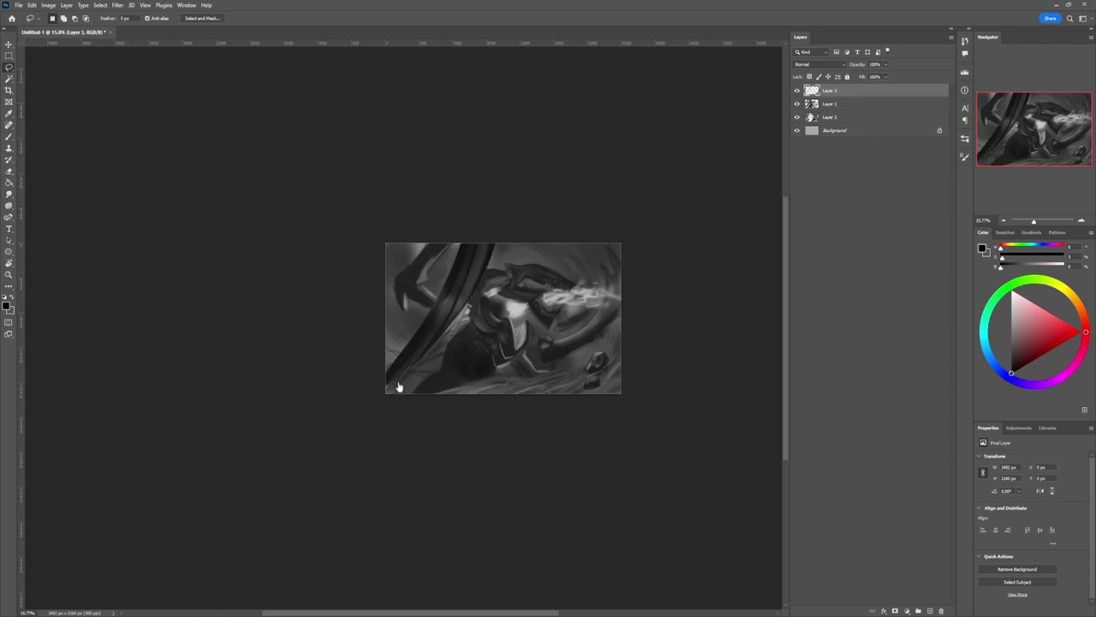
Step: Lasso the clawed arm behind the blade, about 870 by 960 px, for painting with the brush
key(z)
drag(447, 394, 299, 411)
drag(479, 363, 571, 312)
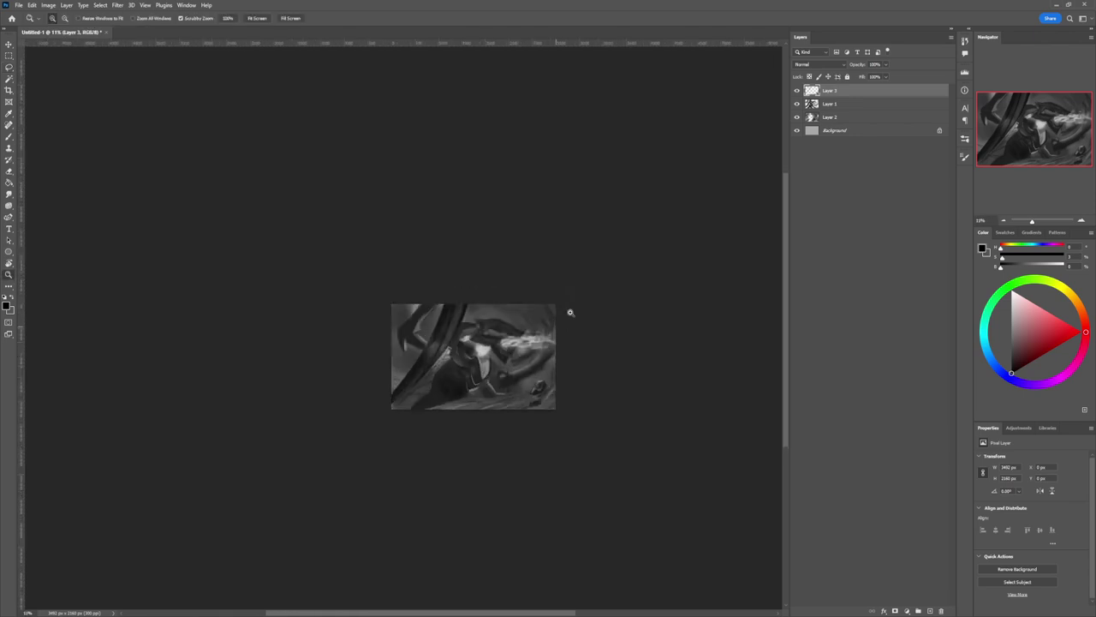
drag(440, 343, 460, 330)
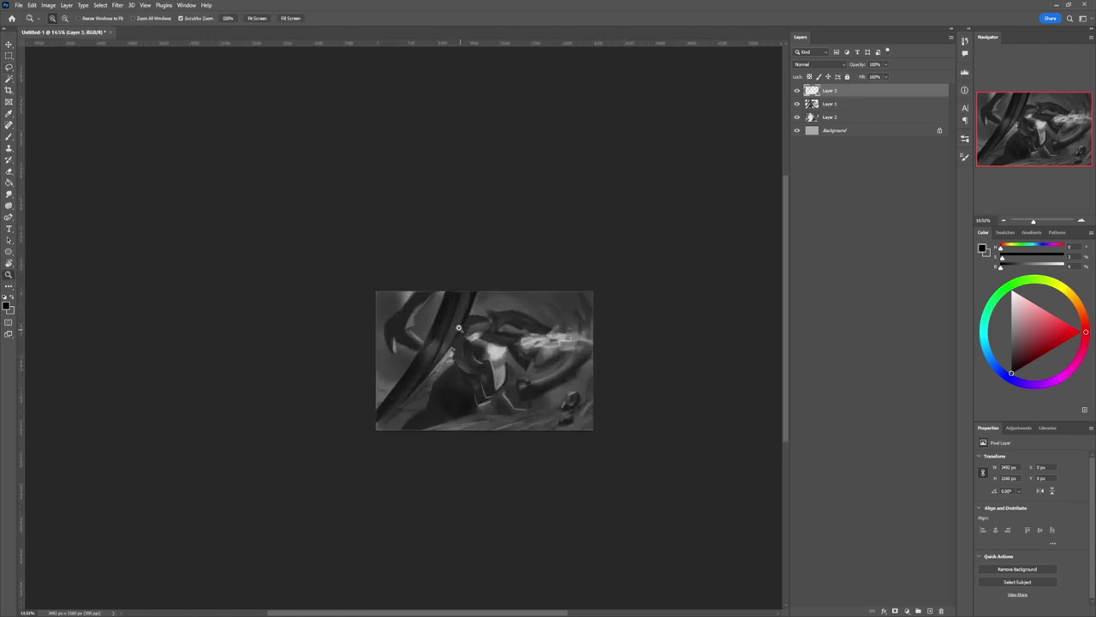
key(l)
mouse_move(443, 292)
mouse_down()
mouse_move(412, 334)
mouse_move(429, 343)
mouse_move(418, 355)
mouse_move(394, 344)
mouse_move(398, 356)
mouse_move(385, 334)
mouse_move(392, 318)
mouse_move(446, 271)
mouse_up()
key(b)
Step: Darken the upper part of the lassoed clawed arm with a much smaller black brush
key(bracketleft)
key(bracketleft)
key(bracketleft)
key(bracketleft)
key(bracketleft)
key(bracketleft)
key(bracketleft)
key(bracketleft)
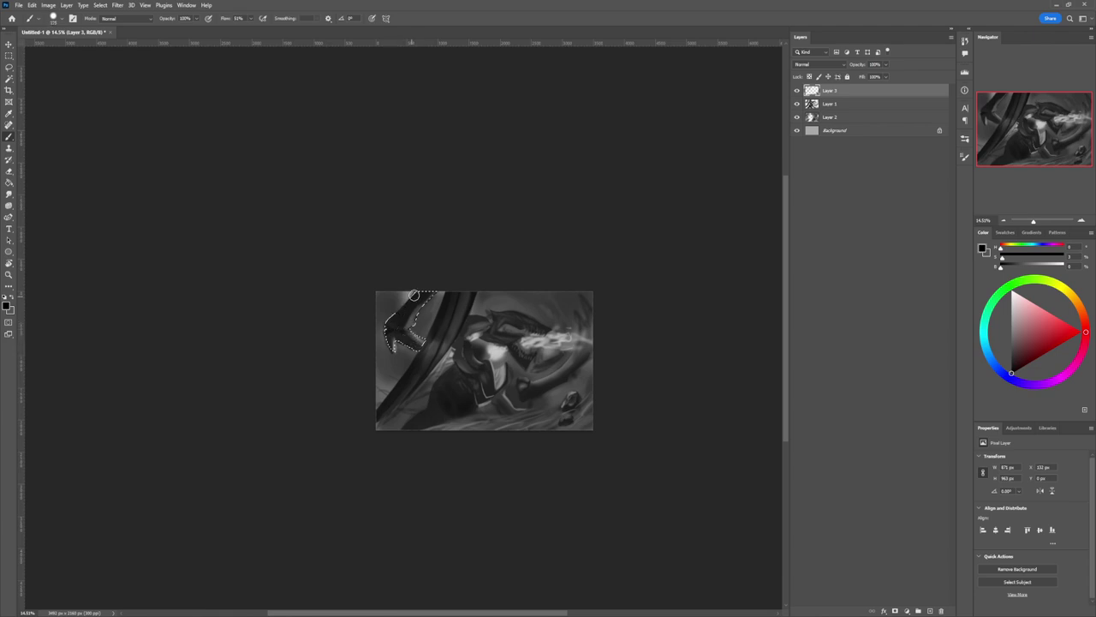
drag(414, 295, 426, 298)
Step: Set the brush colour to a mid-dark gray and softly lighten the claw end of the lassoed arm with a very large brush
key(period)
click(1011, 345)
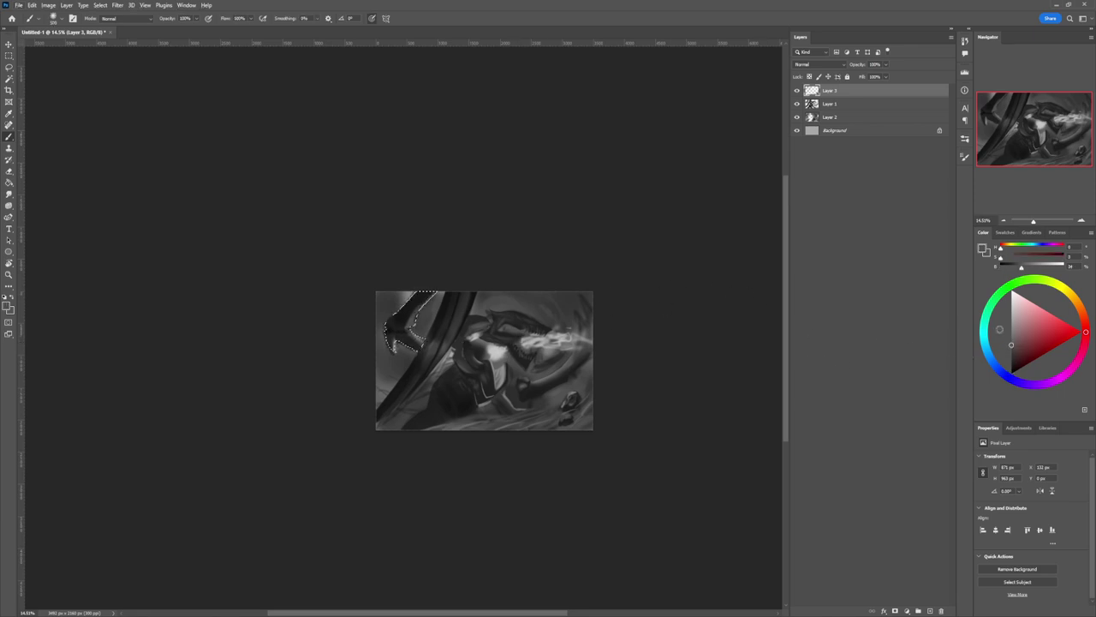
key(bracketright)
key(bracketright)
key(bracketright)
key(bracketright)
key(bracketright)
key(bracketright)
key(bracketright)
key(bracketright)
key(bracketright)
key(bracketright)
key(bracketright)
key(bracketright)
key(bracketright)
key(bracketright)
key(bracketright)
key(bracketright)
key(bracketright)
key(bracketright)
key(bracketright)
key(bracketright)
mouse_move(418, 358)
mouse_down()
mouse_move(429, 345)
mouse_move(408, 339)
mouse_up()
Step: Shade the clawed arm with a smaller brush in sampled and picked grays, and deselect
alt+click(412, 337)
key(bracketleft)
key(bracketleft)
key(bracketleft)
key(bracketleft)
key(bracketleft)
key(bracketleft)
key(bracketleft)
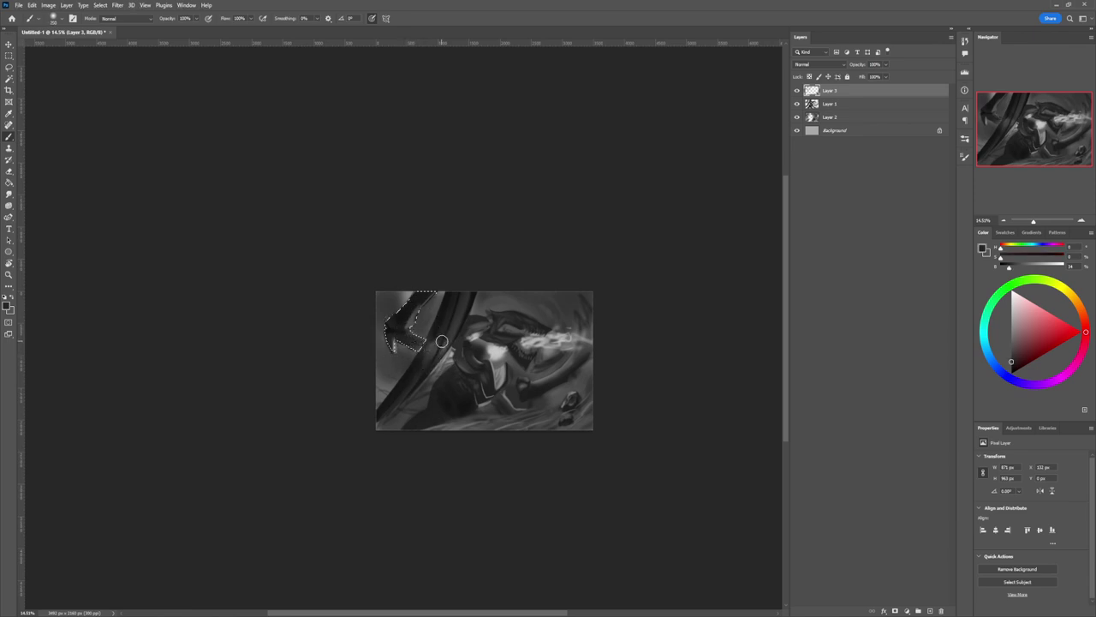
alt+click(435, 347)
mouse_move(431, 345)
mouse_down()
mouse_move(416, 342)
mouse_move(441, 330)
mouse_move(433, 305)
mouse_up()
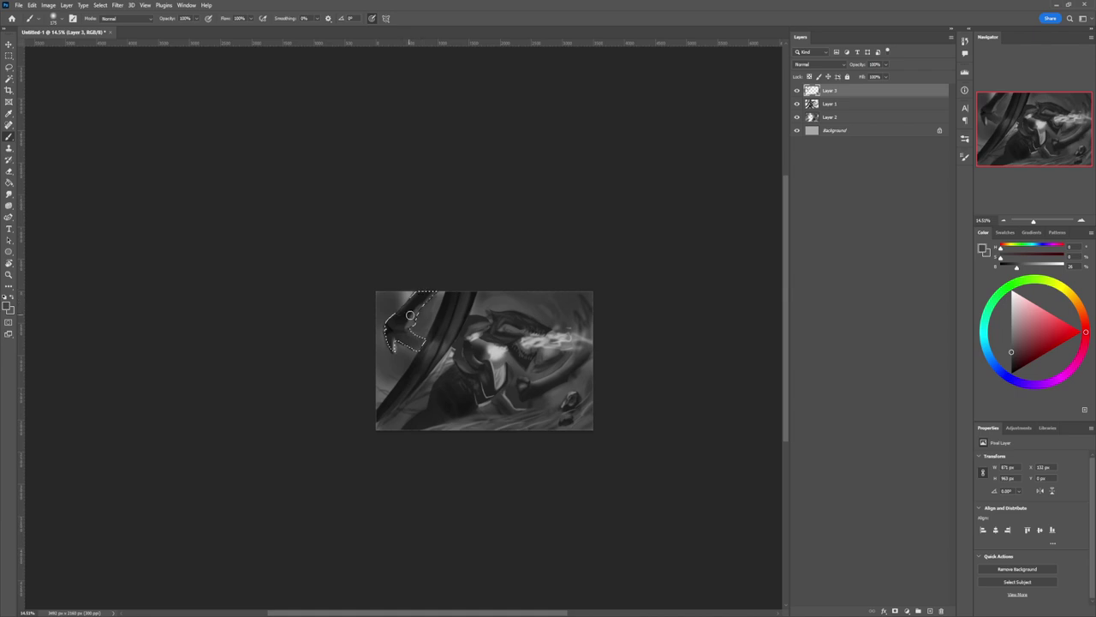
click(1011, 339)
key(d)
key(l)
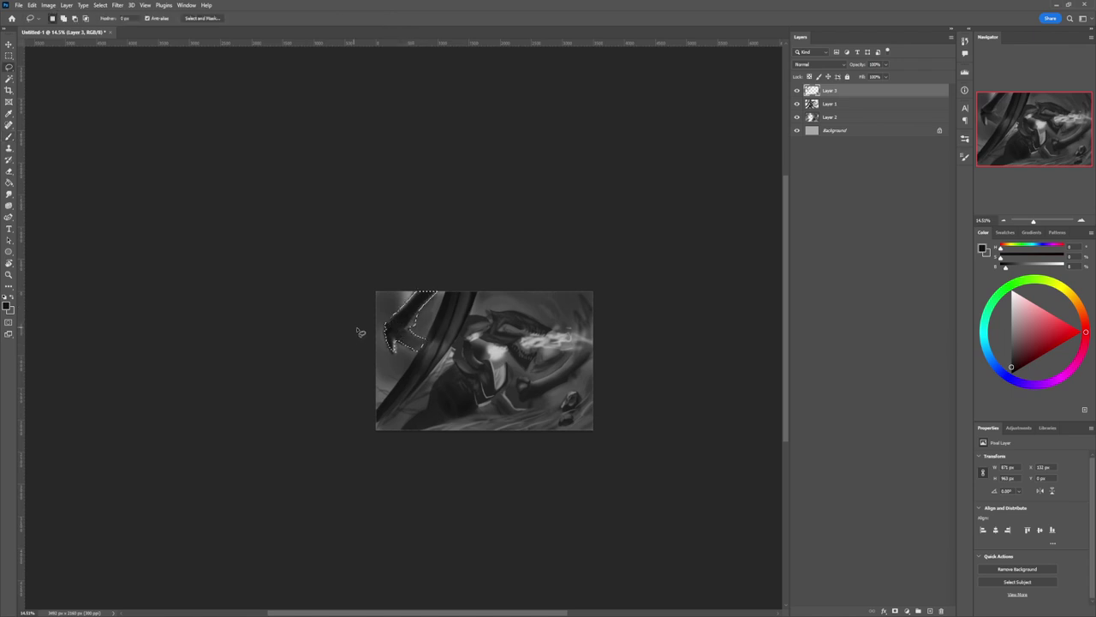
click(359, 333)
Step: Pick a light gray and paint thin highlights along the head's jaw, brow and horn
key(z)
drag(447, 374, 441, 323)
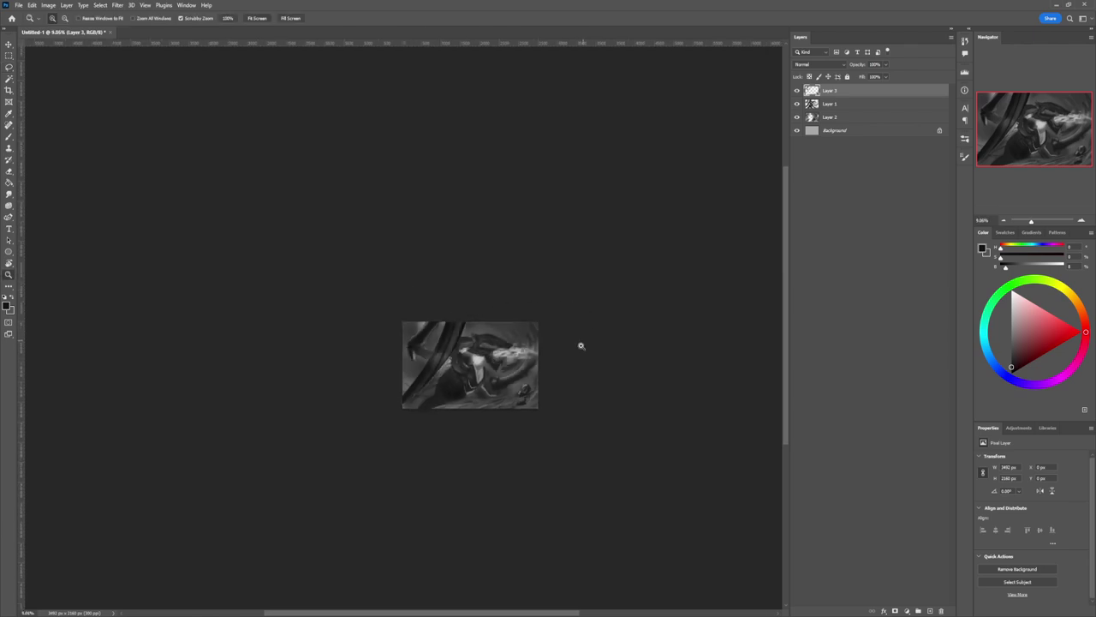
scroll(518, 369, up, 2)
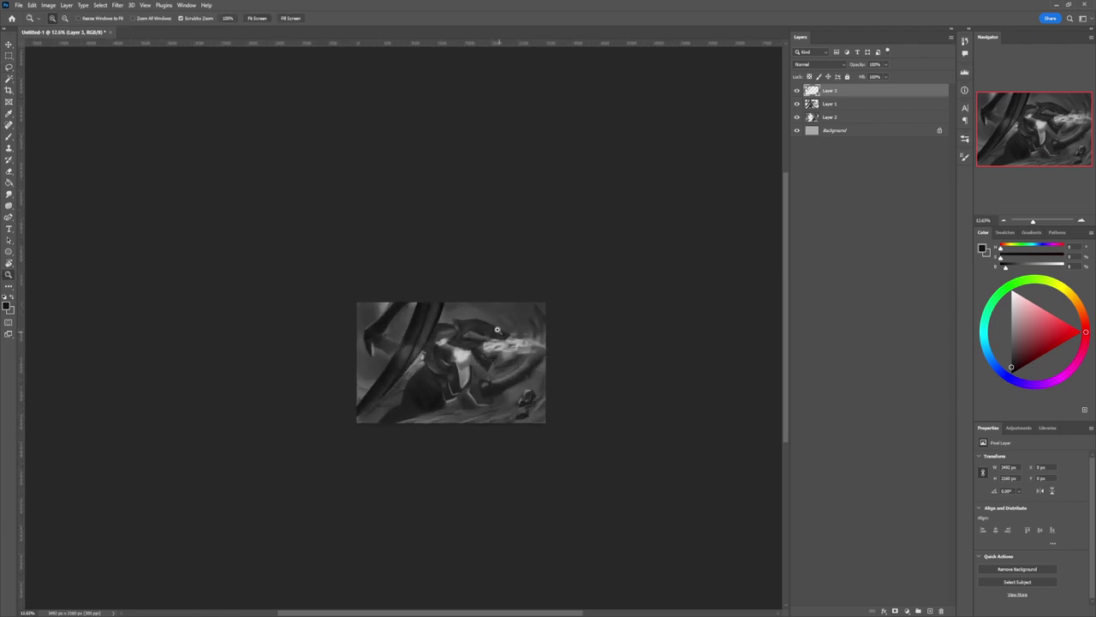
scroll(492, 368, up, 3)
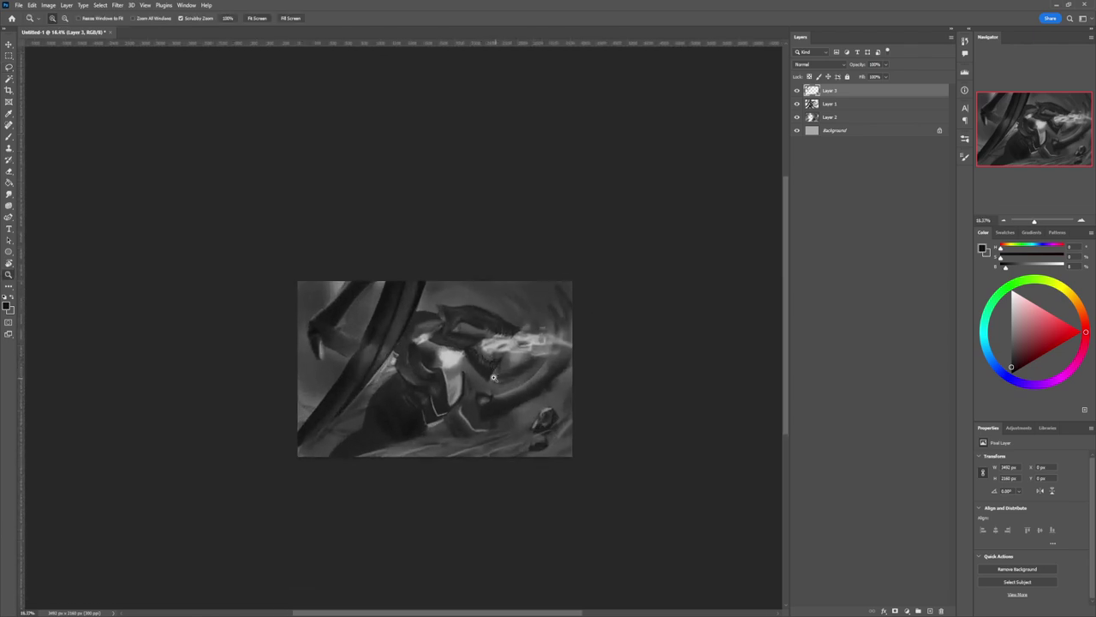
scroll(492, 370, up, 2)
scroll(494, 360, down, 3)
key(b)
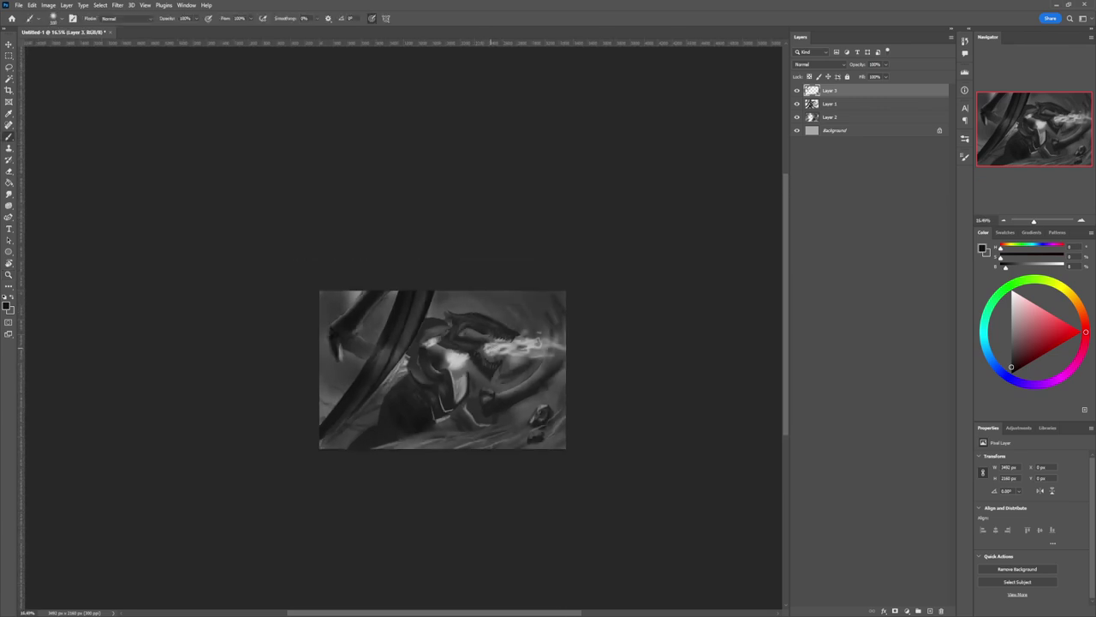
alt+click(474, 347)
click(1011, 323)
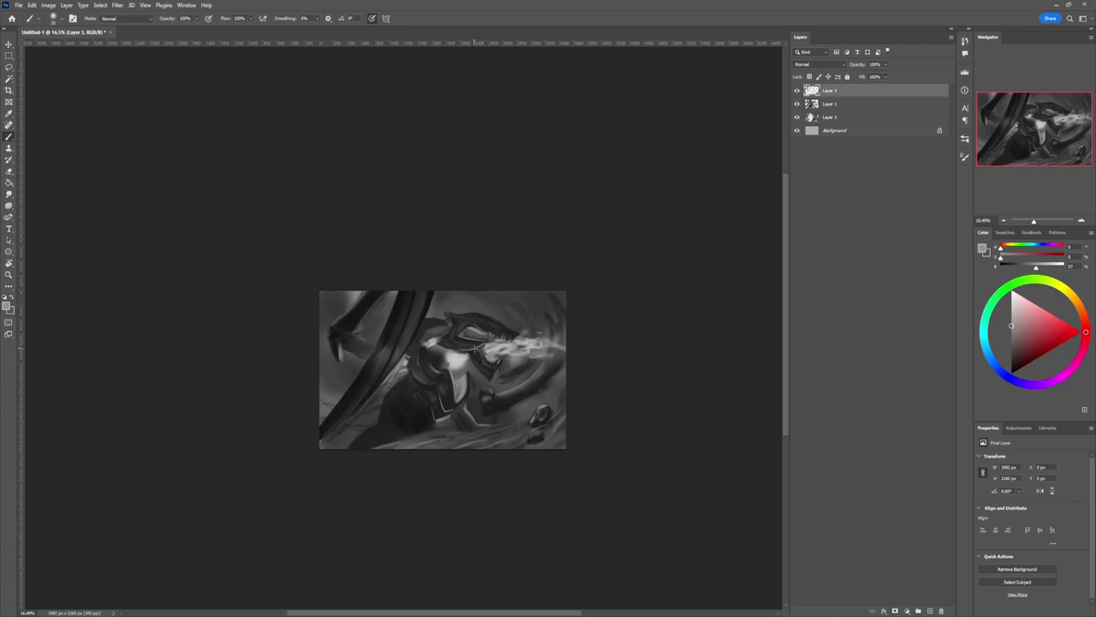
drag(475, 348, 461, 349)
mouse_move(492, 320)
mouse_down()
mouse_move(505, 327)
mouse_move(477, 315)
mouse_up()
drag(452, 322, 448, 316)
Step: Switch to near-black, touch up the lower edge of the torso armour, and adjust the brush size
key(d)
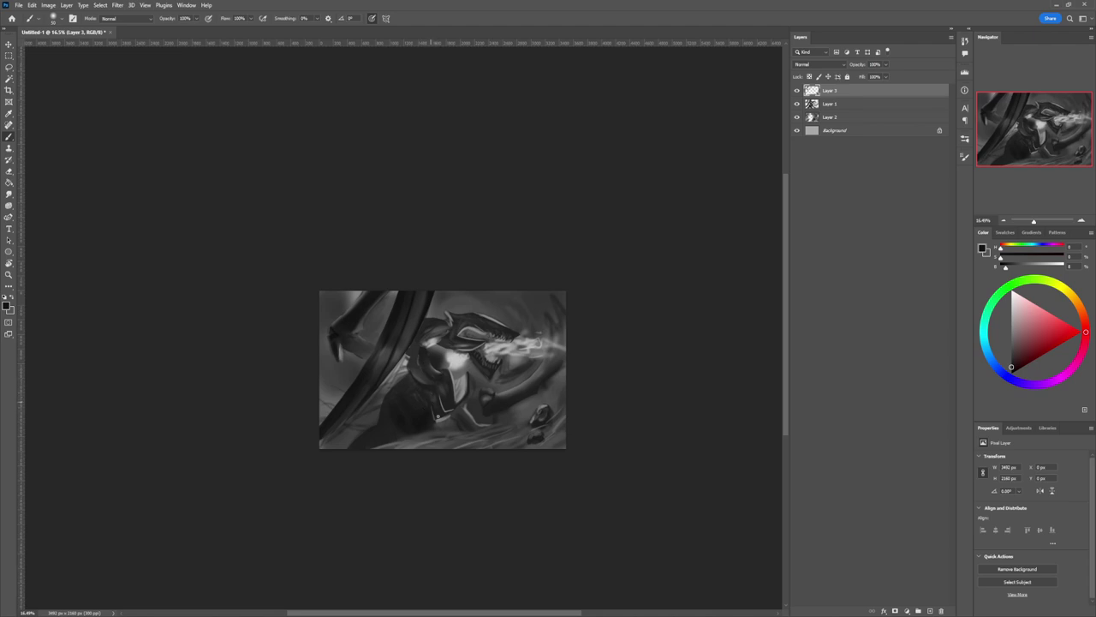
drag(446, 414, 438, 417)
key(])
key(])
key(])
key(])
key(])
key(])
key(])
key(])
key(])
key(])
key(])
key(])
key(])
key(])
key([)
key([)
key([)
key([)
key([)
key([)
key(bracketleft)
key(bracketleft)
Step: Sample a dark gray and lasso the shape between the blade and the creature's thigh, about 580 by 360 px, for painting
alt+click(381, 413)
key(l)
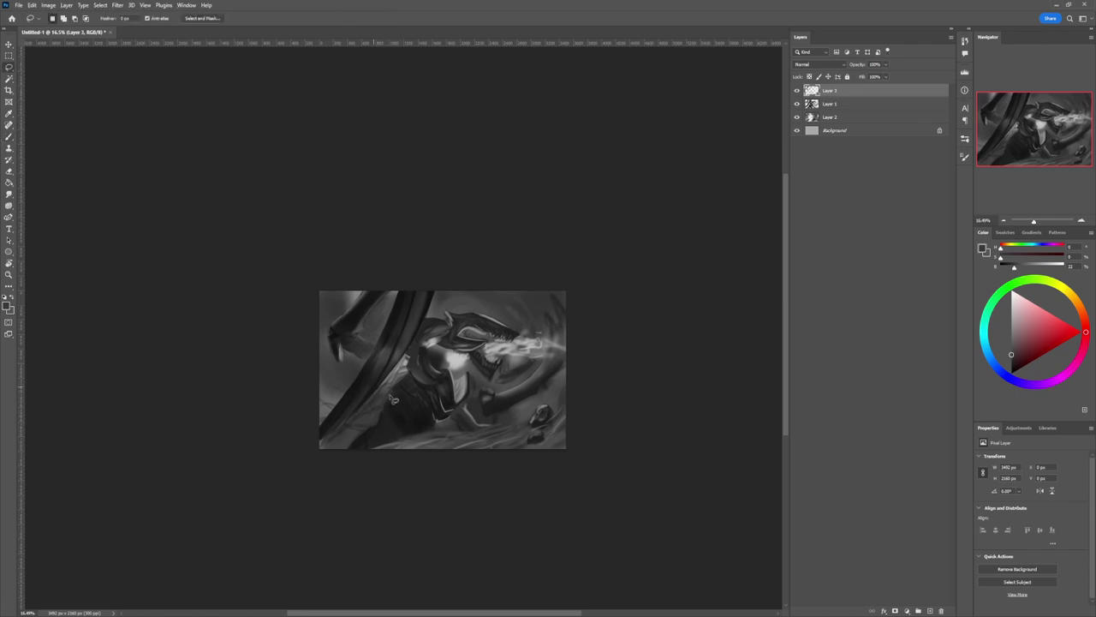
mouse_move(390, 401)
mouse_down()
mouse_move(376, 431)
mouse_move(344, 427)
mouse_move(368, 408)
mouse_up()
key(b)
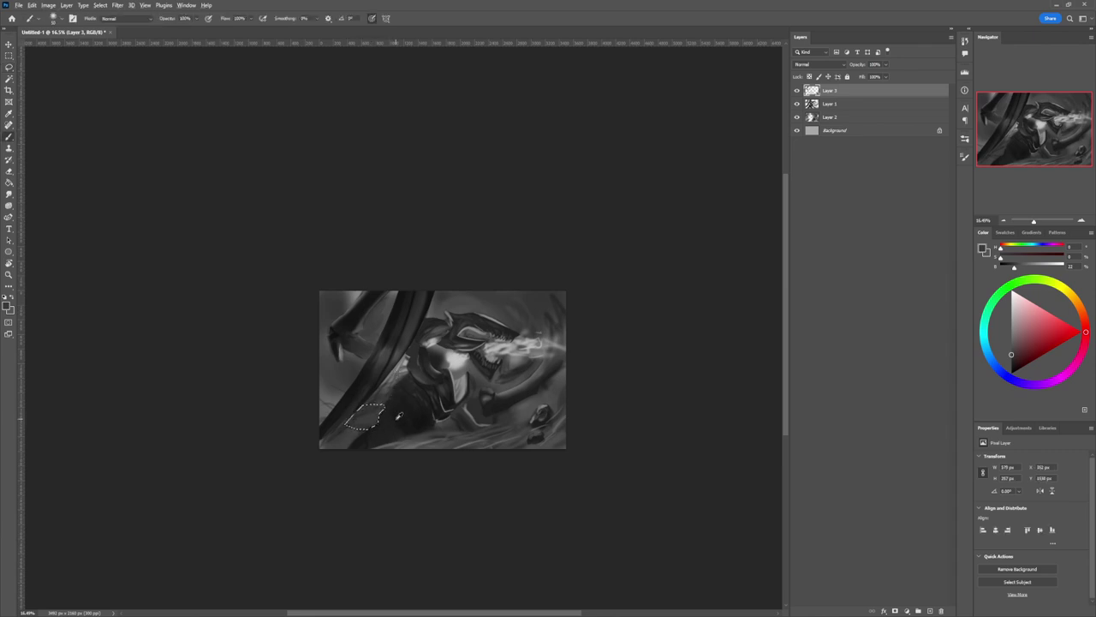
Step: Fill the lassoed shape behind the thigh with a sampled near-black using a large brush
alt+click(360, 441)
key(bracketright)
key(bracketright)
key(bracketright)
key(bracketright)
key(bracketright)
key(bracketright)
key(bracketright)
key(bracketright)
key(bracketright)
key(bracketright)
key(bracketright)
key(bracketright)
key(bracketright)
key(bracketright)
key(bracketright)
key(bracketright)
mouse_move(339, 429)
mouse_down()
mouse_move(387, 438)
mouse_move(427, 414)
mouse_up()
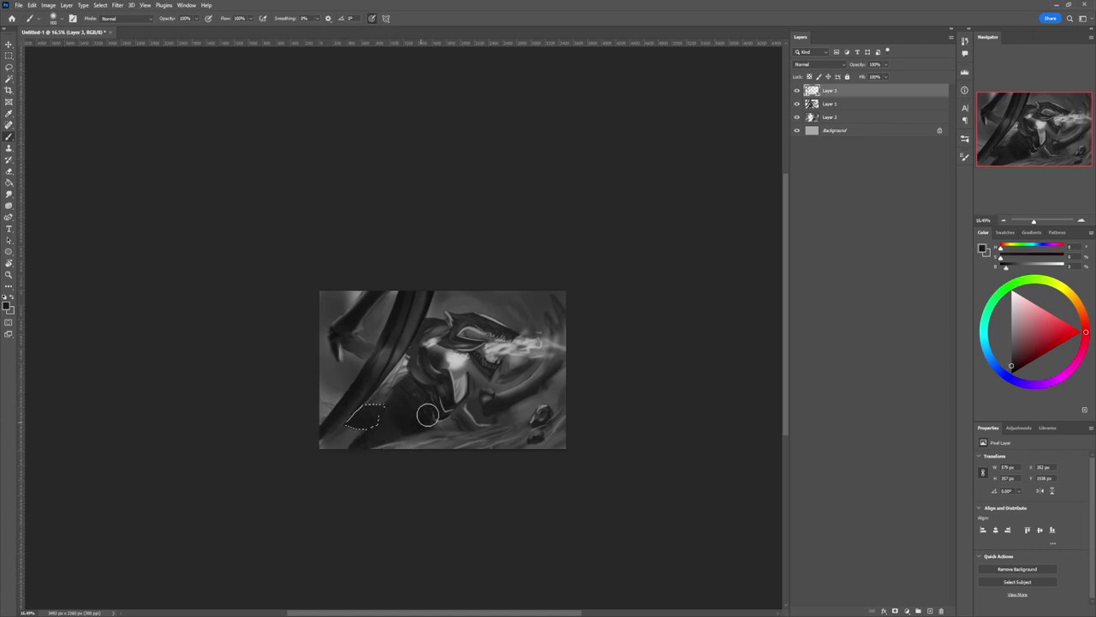
Step: Sample a dark gray from the torso and soften the lassoed shape with a larger brush
alt+click(420, 383)
key(bracketright)
key(bracketright)
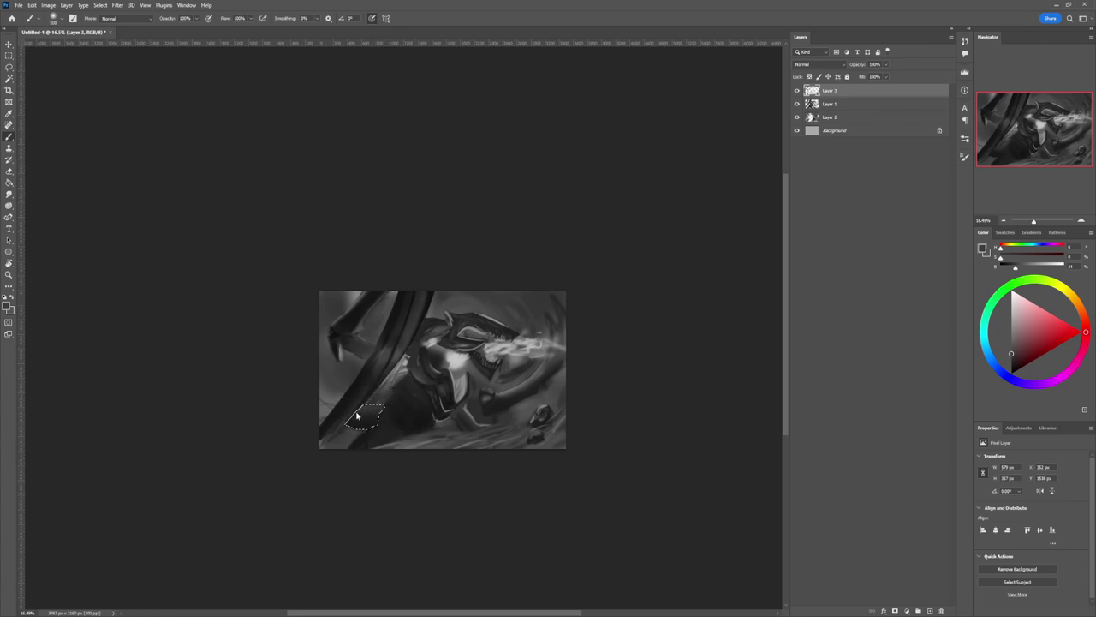
key(bracketright)
key(bracketright)
key(bracketright)
key(bracketright)
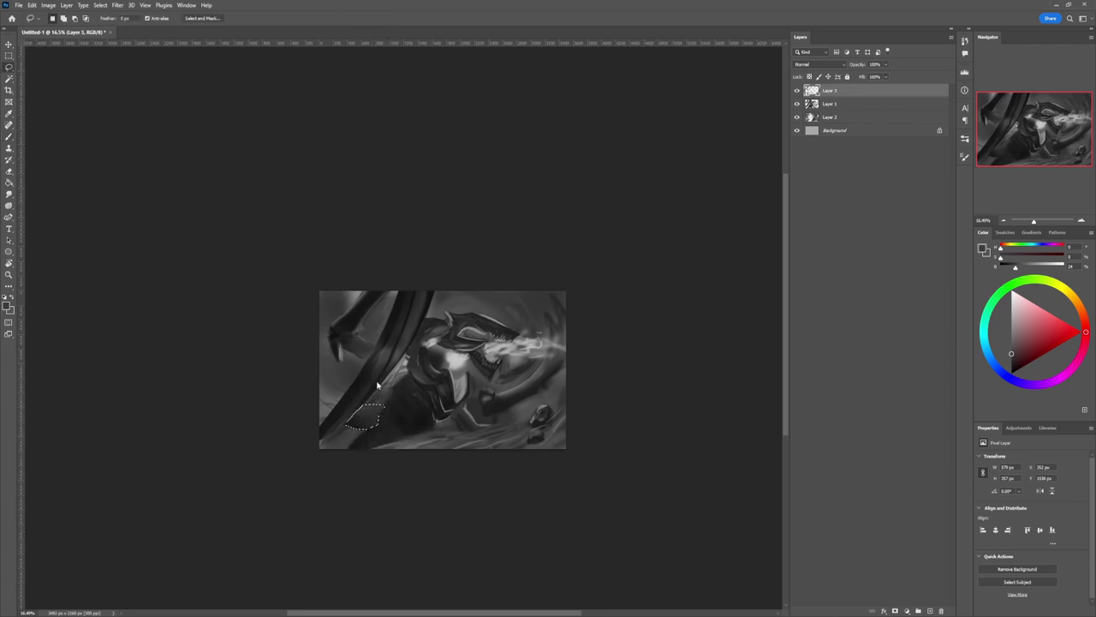
Step: Sample near-black from the thigh, darken the thigh side of the lassoed shape with a smaller brush, and deselect
alt+click(404, 420)
key(bracketleft)
key(bracketleft)
key(bracketleft)
key(bracketleft)
key(bracketleft)
key(bracketleft)
key(bracketleft)
key(bracketleft)
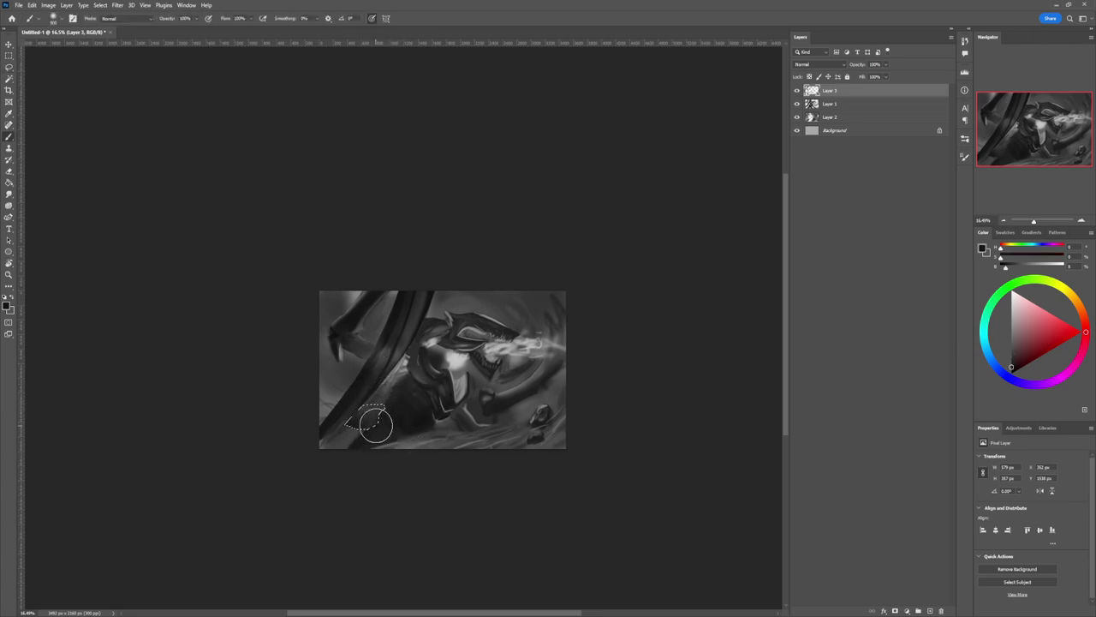
drag(386, 413, 374, 419)
key(ctrl+d)
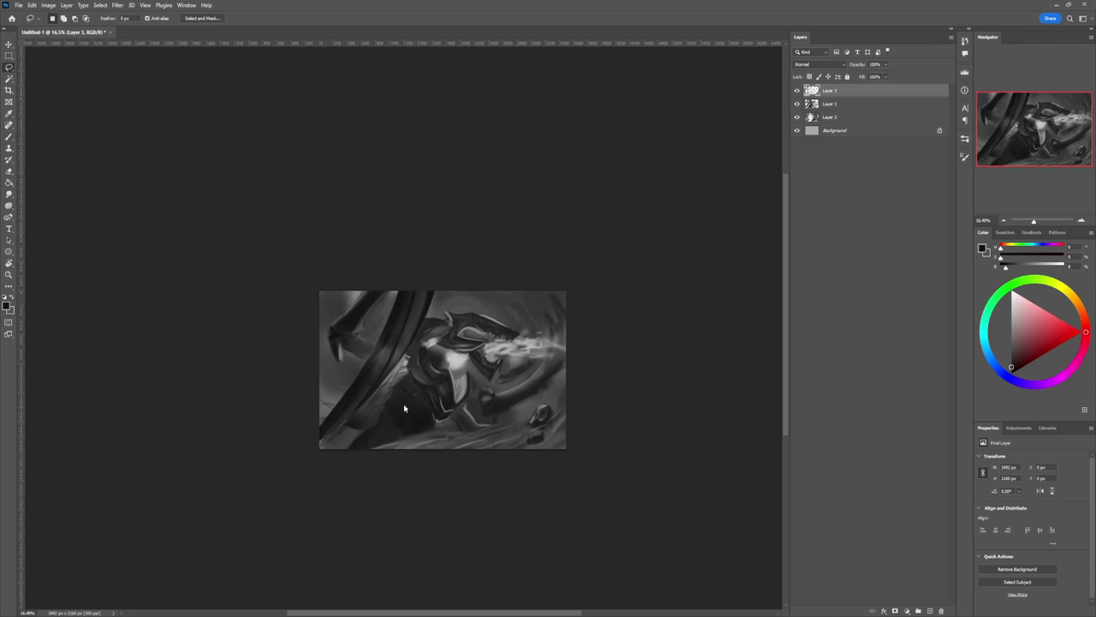
Step: Lasso a pointed spike above the tail end near the canvas edge, about 325 by 500 px, for painting
key(z)
alt+click(408, 412)
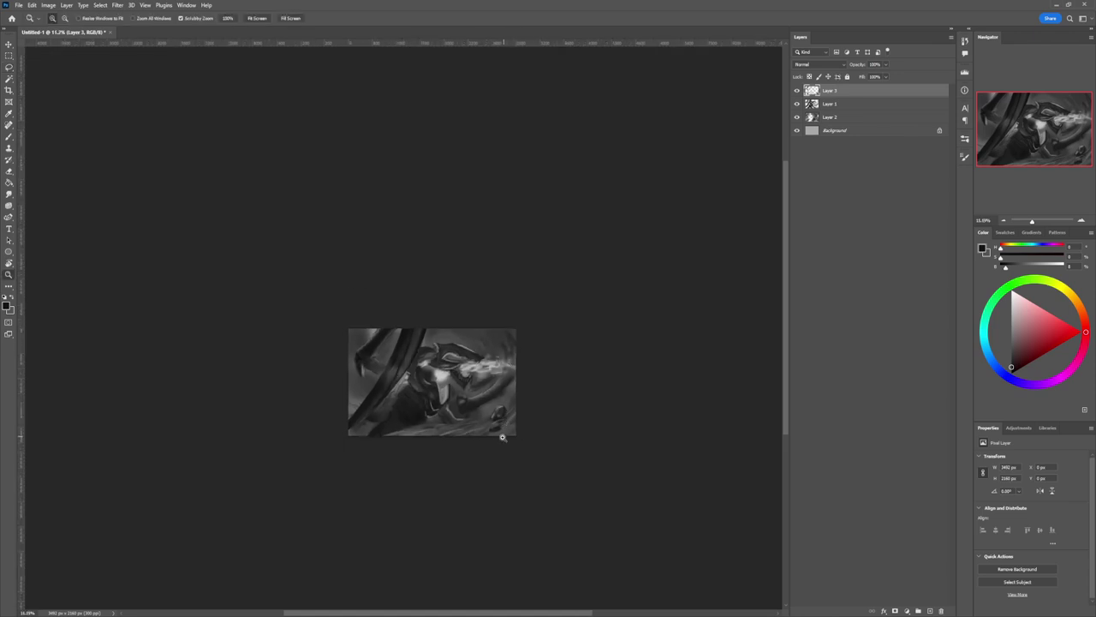
click(500, 390)
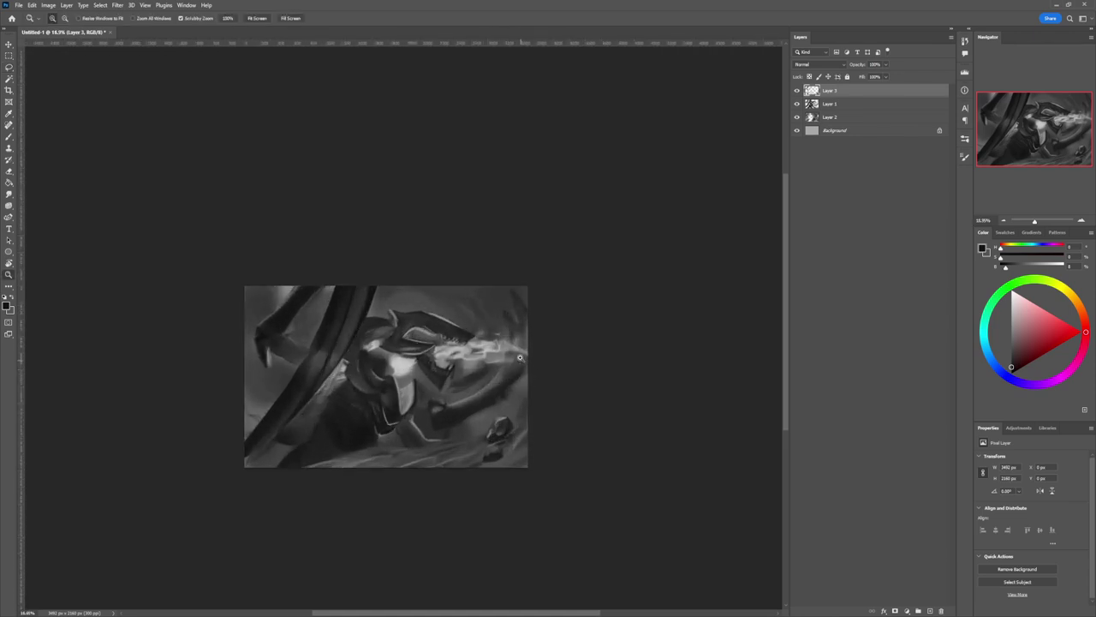
key(l)
mouse_move(509, 344)
mouse_down()
mouse_move(501, 307)
mouse_move(531, 343)
mouse_up()
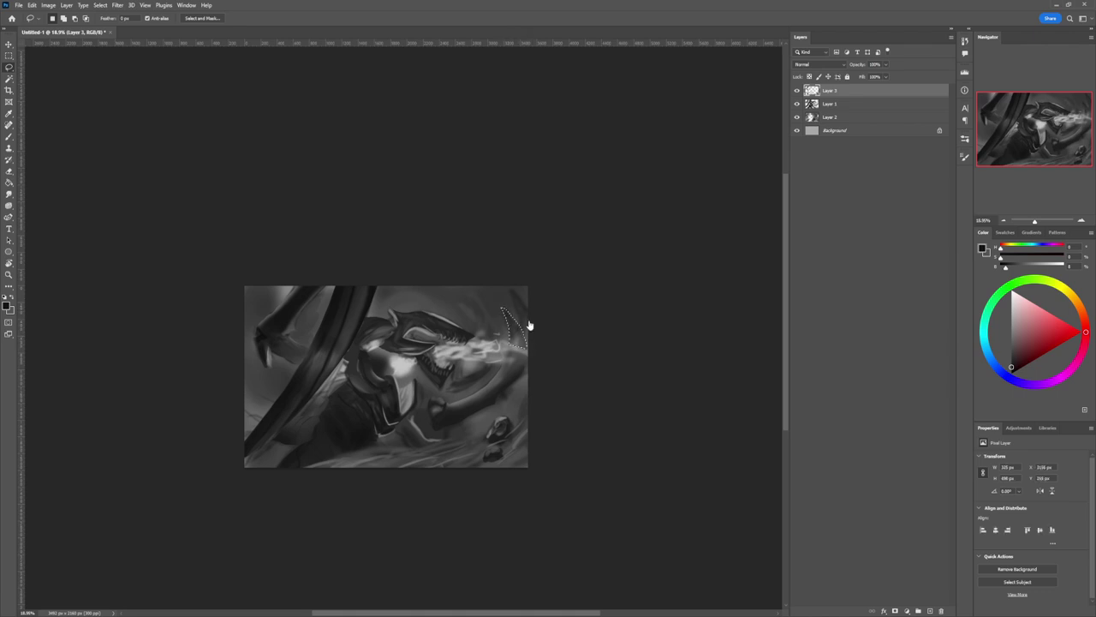
key(b)
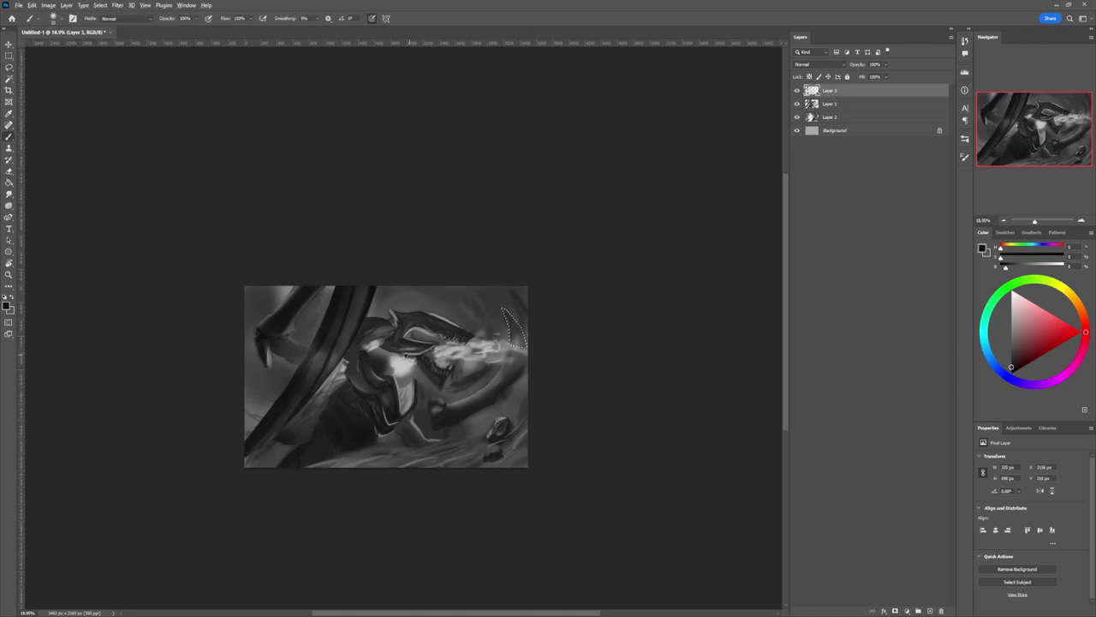
Step: Paint the lassoed spike with a light gray sampled from the chest, sample a dark tone from the tail, and deselect
alt+click(413, 357)
drag(502, 312, 505, 324)
alt+click(511, 380)
key(l)
key(ctrl+d)
Step: Lasso a second, taller spike at the canvas edge and highlight its inner edge with light gray using a smaller brush
mouse_move(518, 324)
mouse_down()
mouse_move(509, 289)
mouse_move(529, 309)
mouse_move(531, 353)
mouse_move(526, 313)
mouse_up()
key(b)
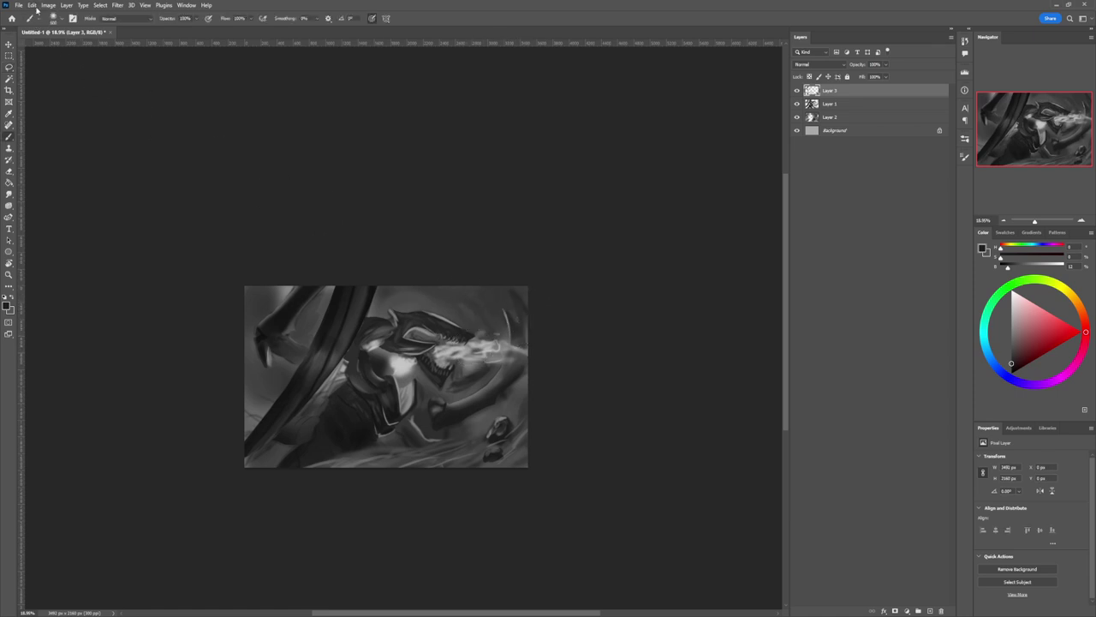
alt+click(400, 366)
key(bracketleft)
key(bracketleft)
key(bracketleft)
key(bracketleft)
key(bracketleft)
key(bracketleft)
key(bracketleft)
key(bracketleft)
key(bracketleft)
key(bracketleft)
key(bracketleft)
key(bracketleft)
drag(511, 289, 519, 323)
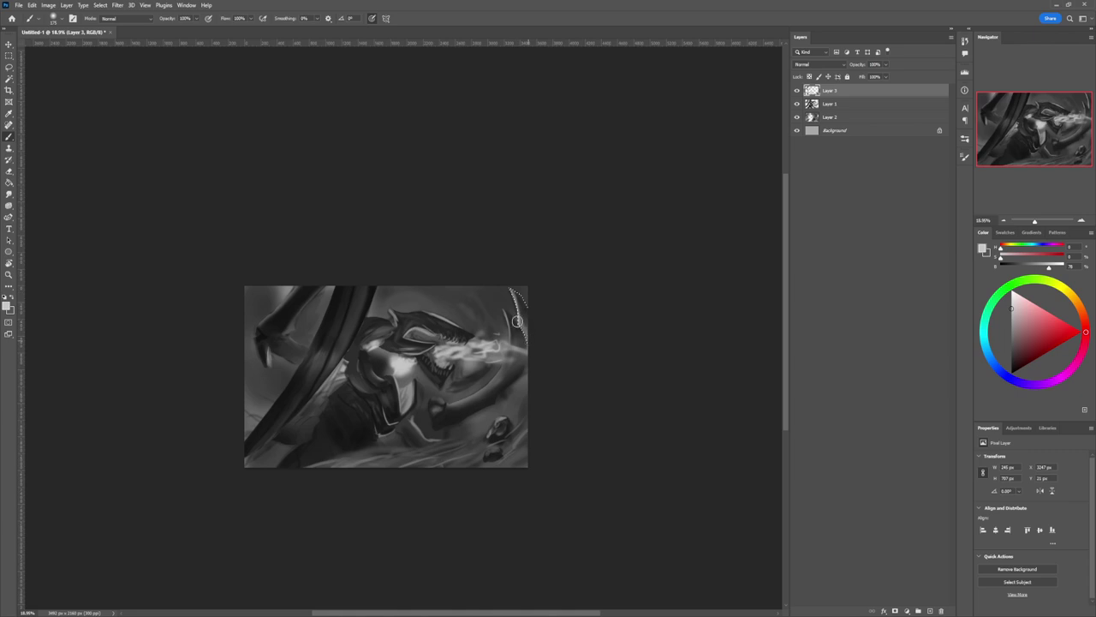
Step: Set the brush colour to near-black to shade the body of the second spike
alt+click(526, 304)
click(1010, 366)
key(z)
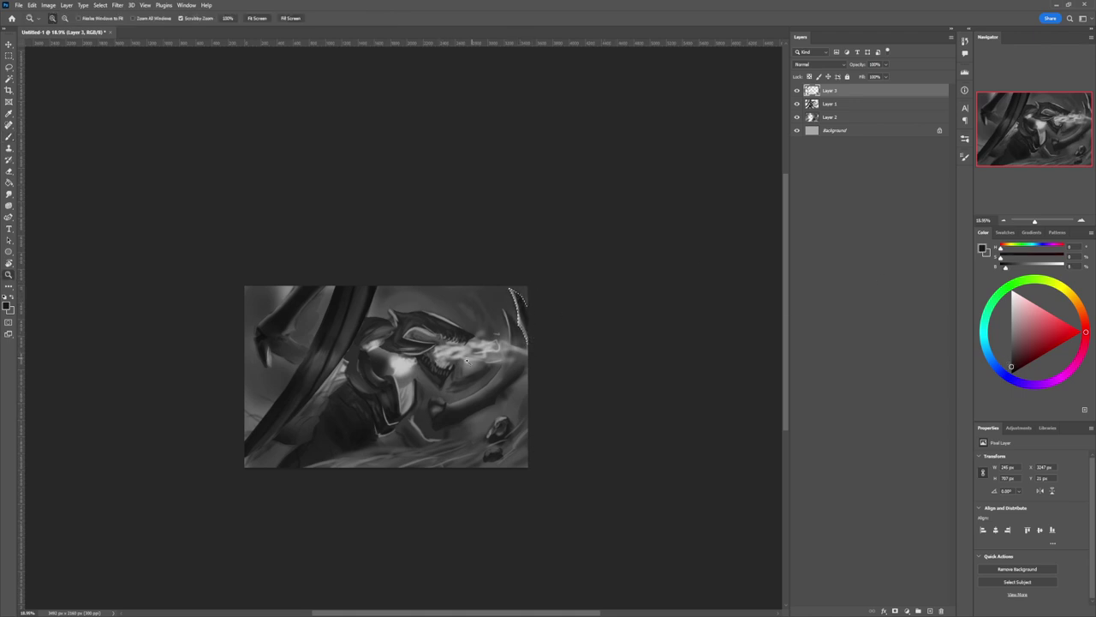
Step: Set the brush colour to a very light gray and deselect the second spike
mouse_move(471, 360)
mouse_down()
mouse_move(432, 358)
mouse_move(479, 369)
mouse_up()
key(b)
drag(1011, 314, 1011, 301)
key(l)
key(ctrl+d)
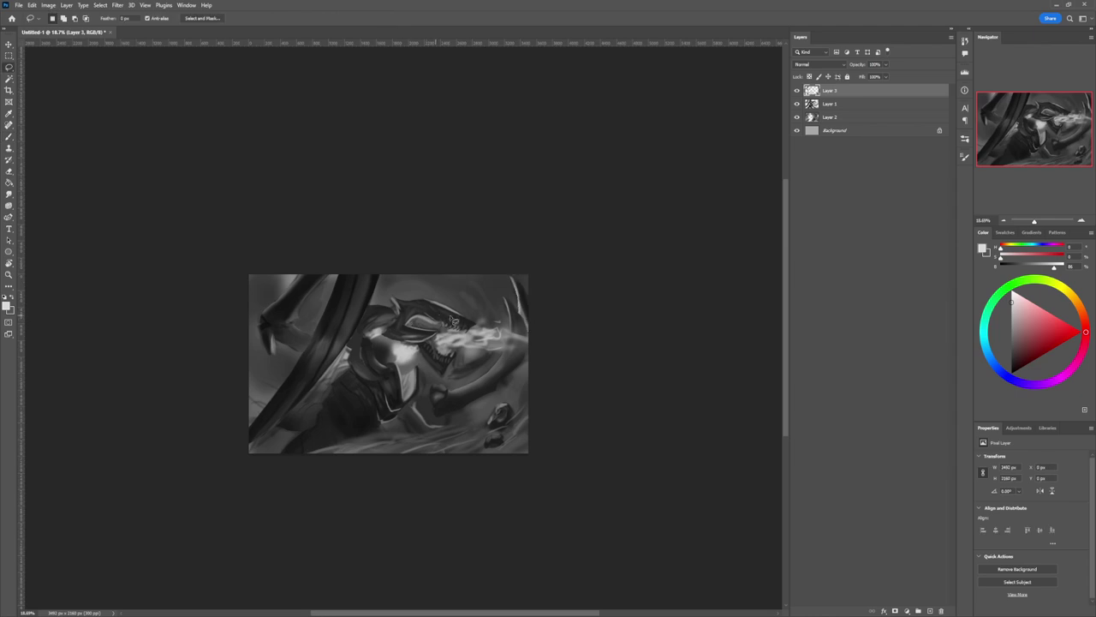
Step: Set the brush flow to 51% and dab dark and light specks into the breath streaming from the creature's mouth
key(b)
key(d)
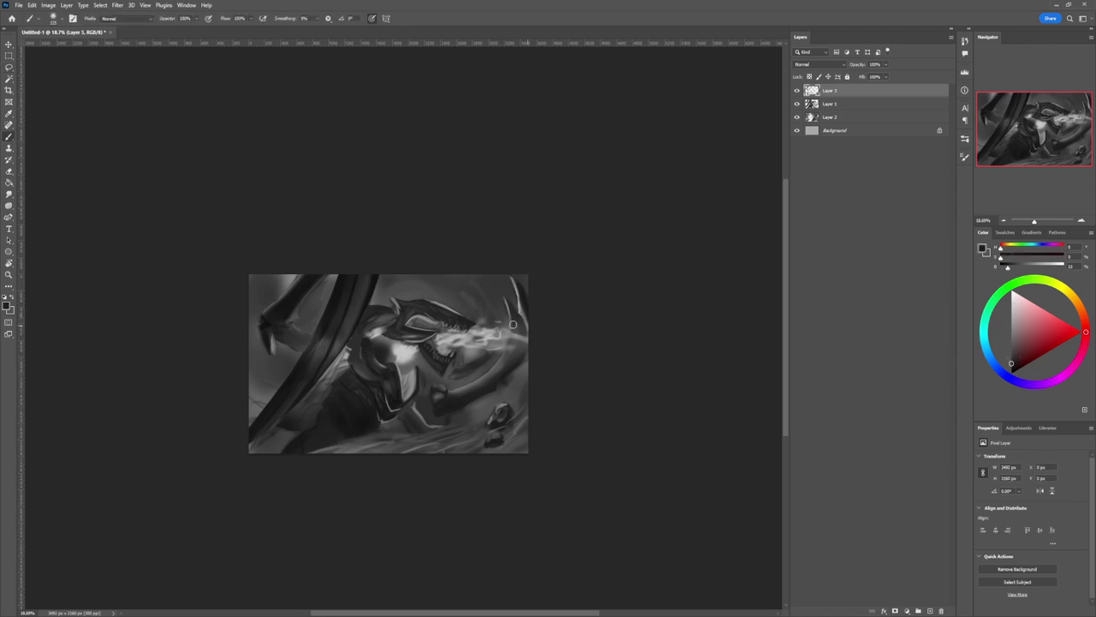
key(shift+5)
key(shift+1)
click(500, 346)
click(1013, 297)
alt+click(447, 349)
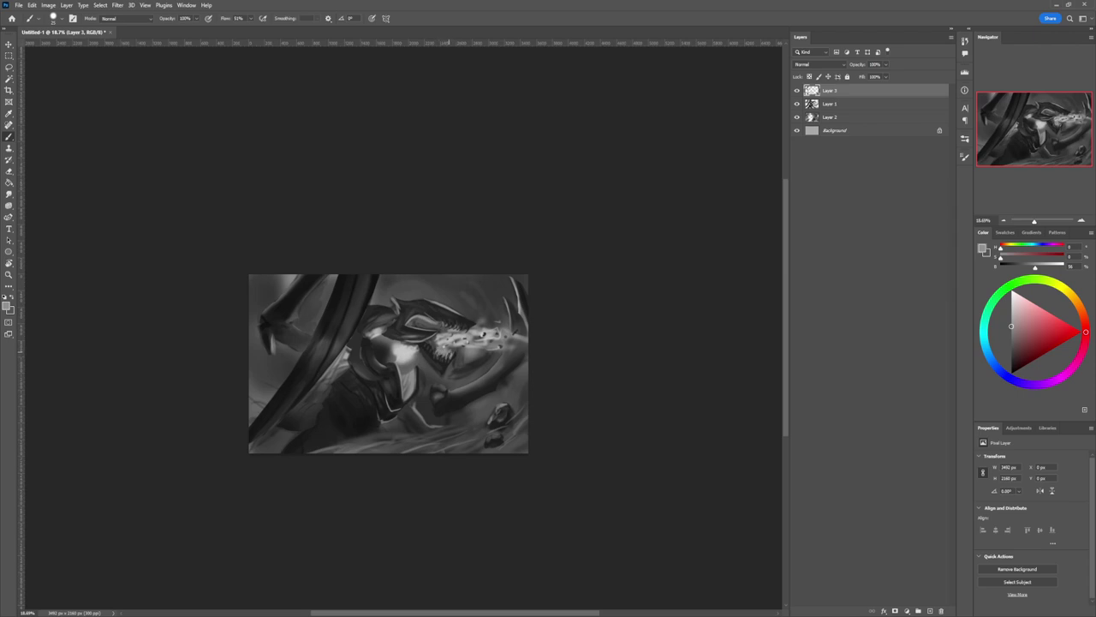
Step: Brighten the creature's eye area and the brow above it with light gray sampled from the chest, using a larger brush
alt+click(440, 356)
alt+click(406, 353)
key(bracketright)
key(bracketright)
key(bracketright)
drag(413, 319, 430, 321)
drag(423, 319, 435, 313)
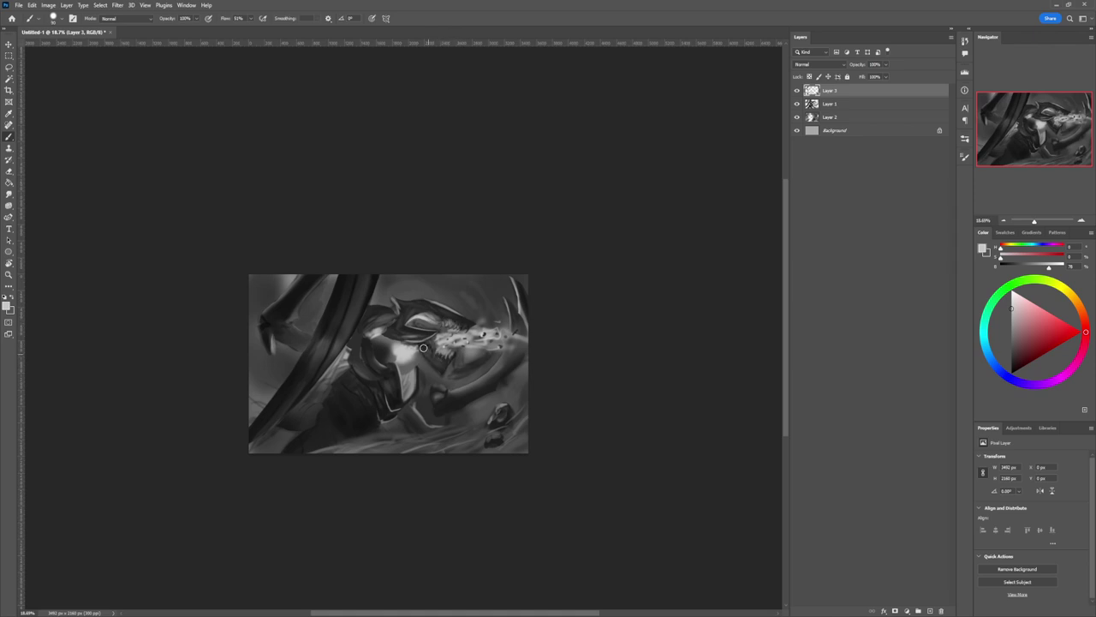
click(417, 304)
Step: Paint over the lower chest plate with a tone sampled from it, and resample light gray from the upper chest
alt+click(415, 394)
drag(410, 381, 403, 394)
alt+click(404, 354)
Step: Lasso a small shape beside the blade behind the shoulder and darken it with an enlarged brush
key(z)
drag(433, 383, 431, 350)
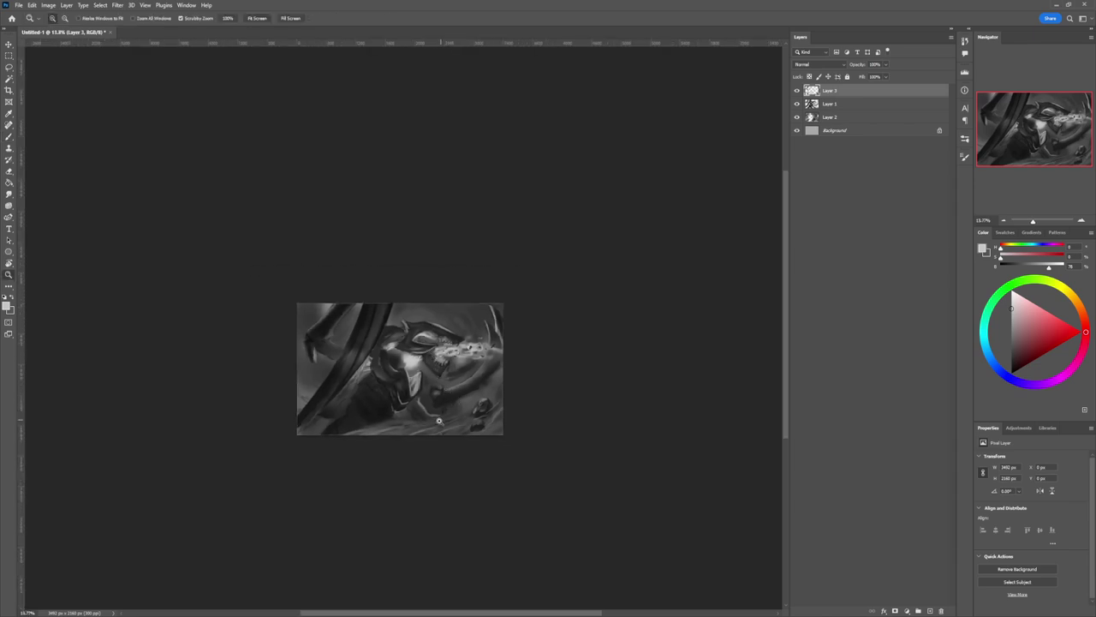
mouse_move(428, 435)
mouse_down()
mouse_move(438, 433)
mouse_move(415, 420)
mouse_up()
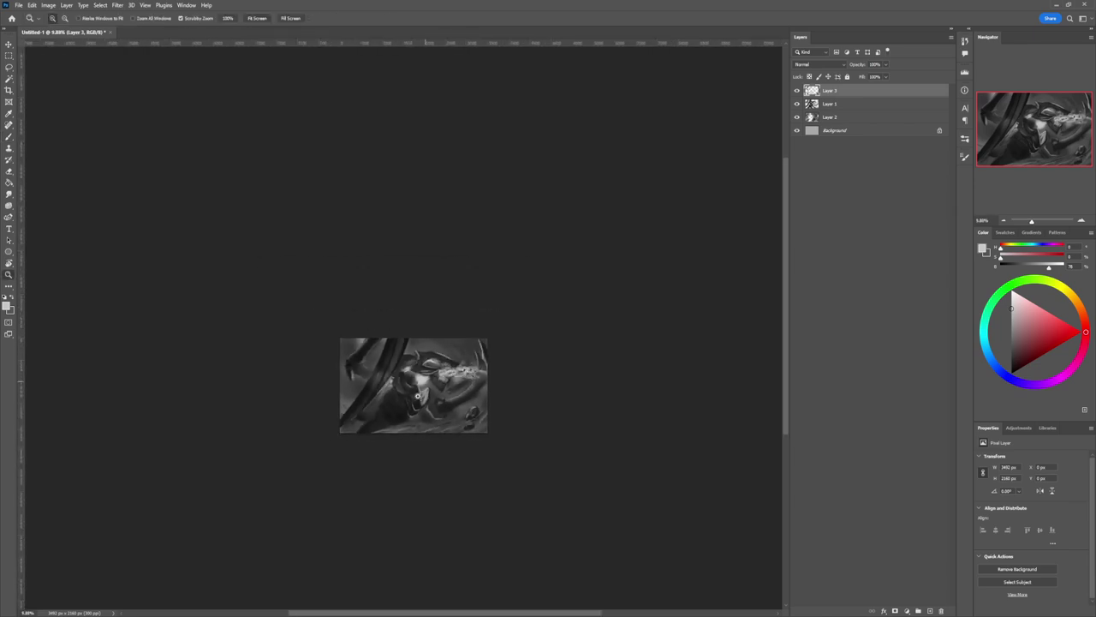
drag(398, 468, 406, 488)
click(406, 488)
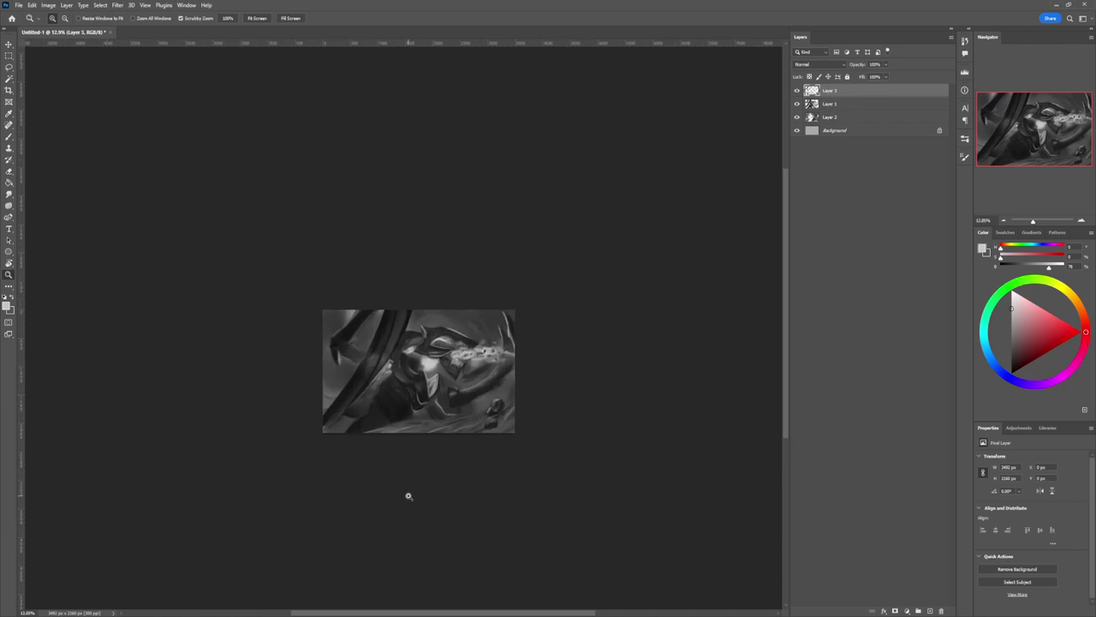
click(403, 473)
click(396, 456)
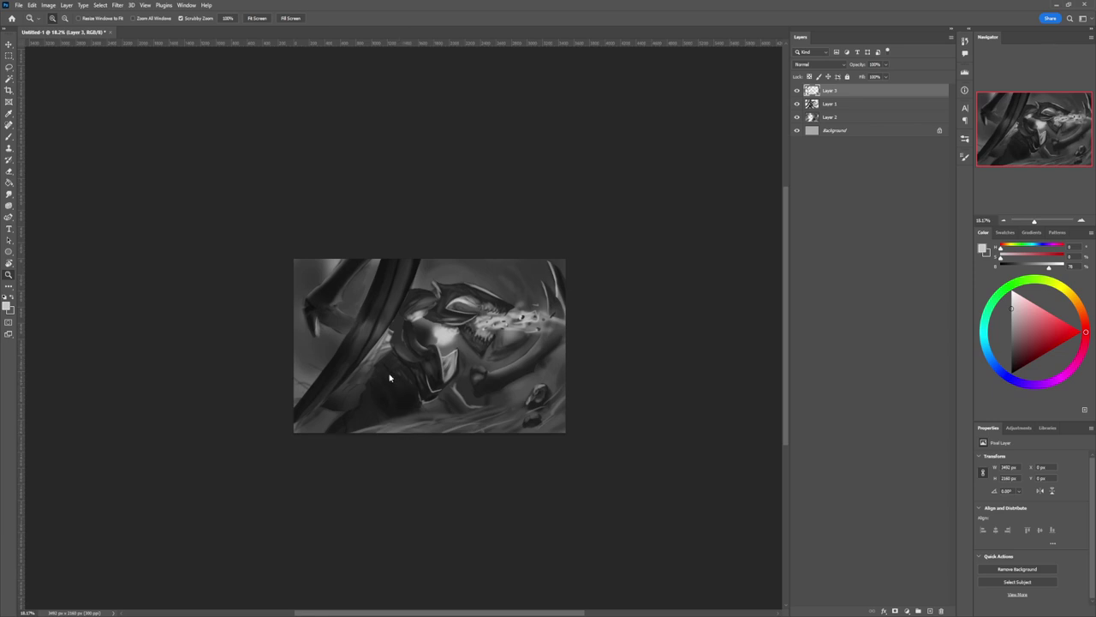
key(l)
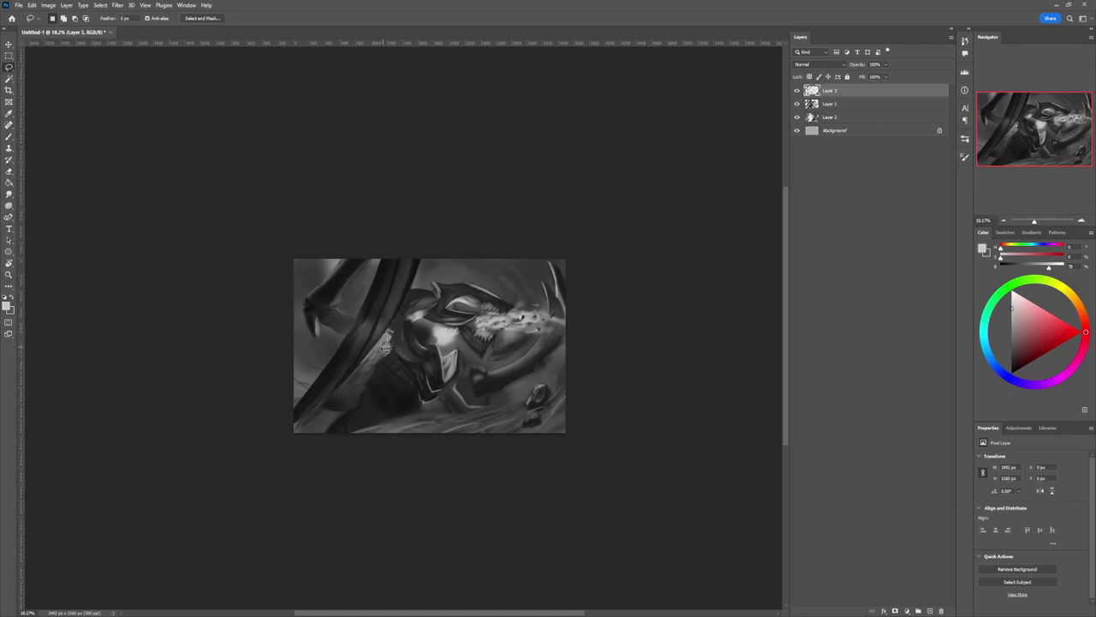
key(b)
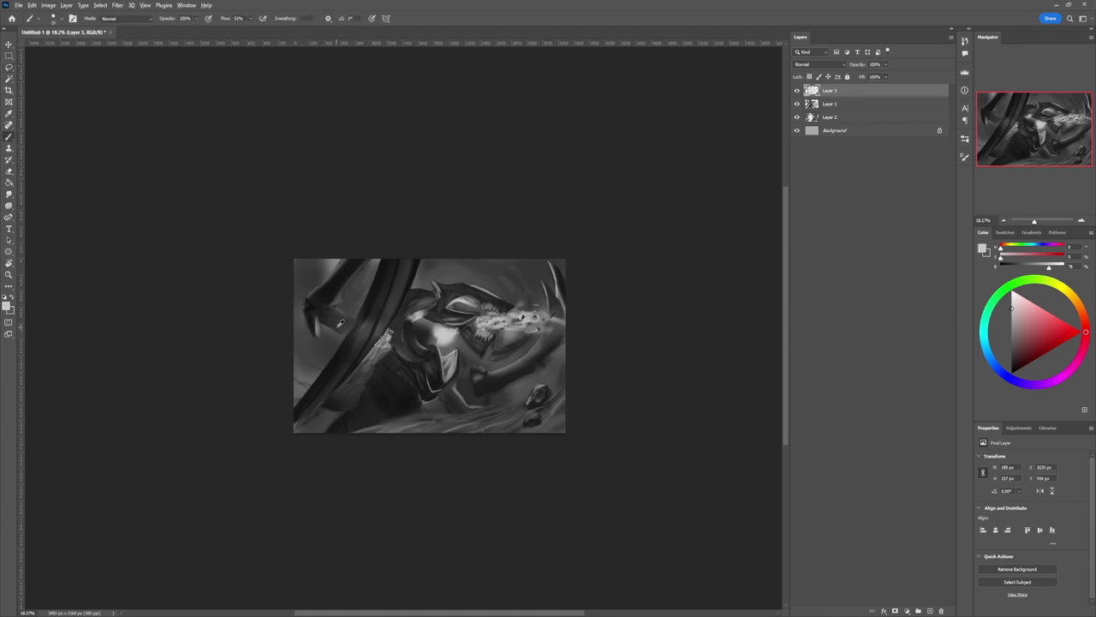
key(d)
key(bracketright)
key(bracketright)
key(bracketright)
key(bracketright)
key(bracketright)
key(bracketright)
key(bracketright)
key(bracketright)
key(bracketright)
drag(380, 339, 376, 349)
Step: Sample a dark tone from the blade and lasso a long plate shape along the top of the creature's thigh
alt+click(352, 320)
key(bracketright)
key(bracketright)
key(bracketright)
key(l)
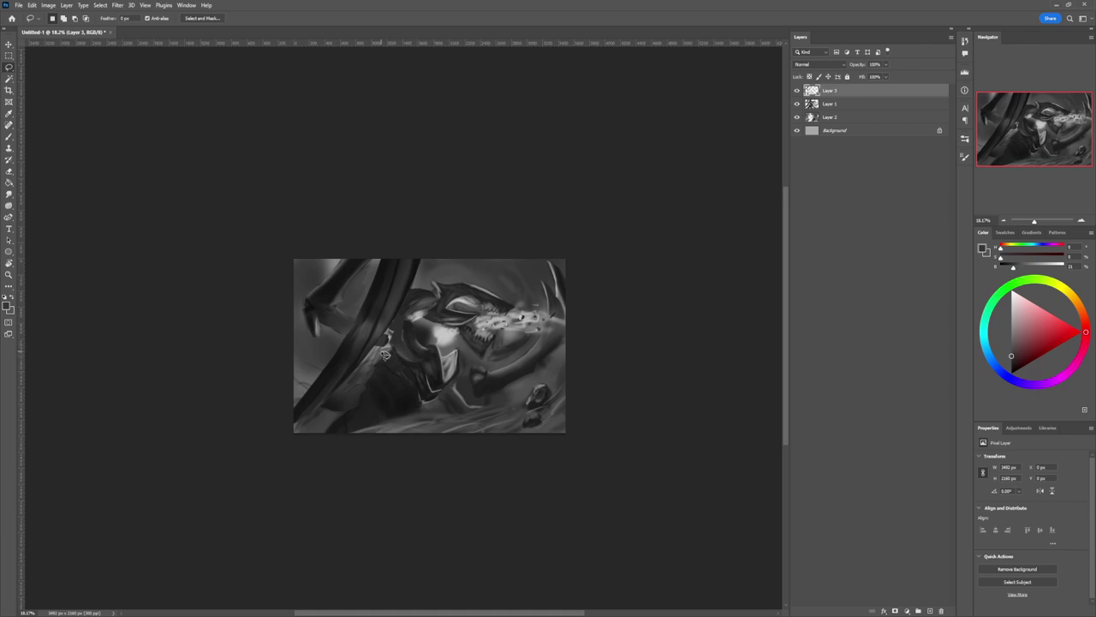
mouse_move(377, 358)
mouse_down()
mouse_move(335, 400)
mouse_move(358, 400)
mouse_move(398, 352)
mouse_up()
key(b)
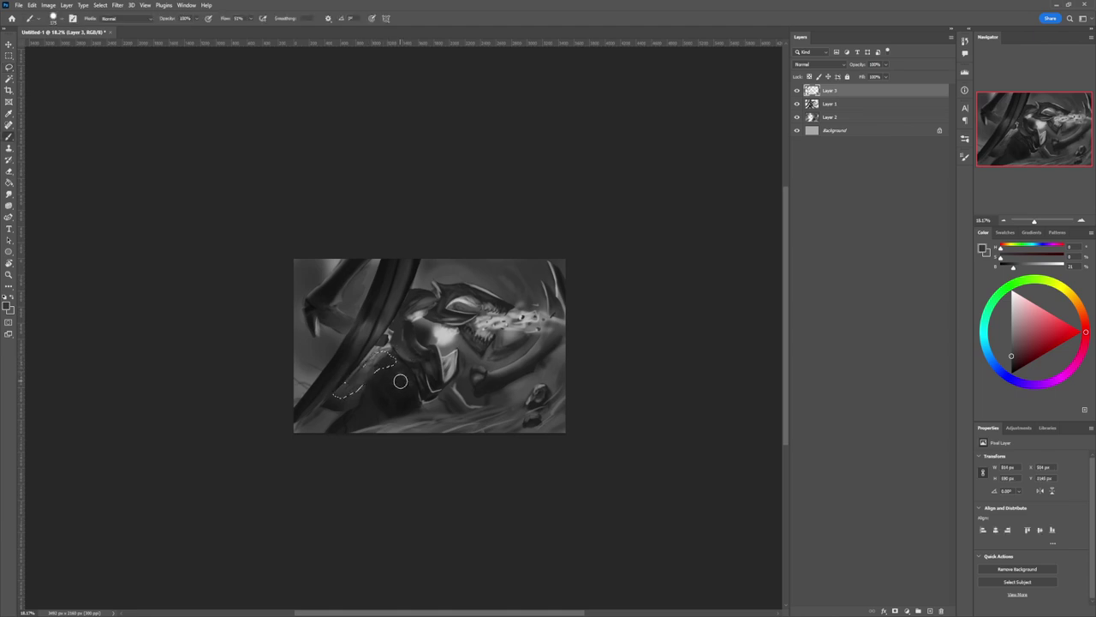
key(ctrl+d)
key(ctrl+z)
Step: Shade the lassoed thigh plate with a near-black tone sampled from the lower body, using a smaller brush
alt+click(405, 349)
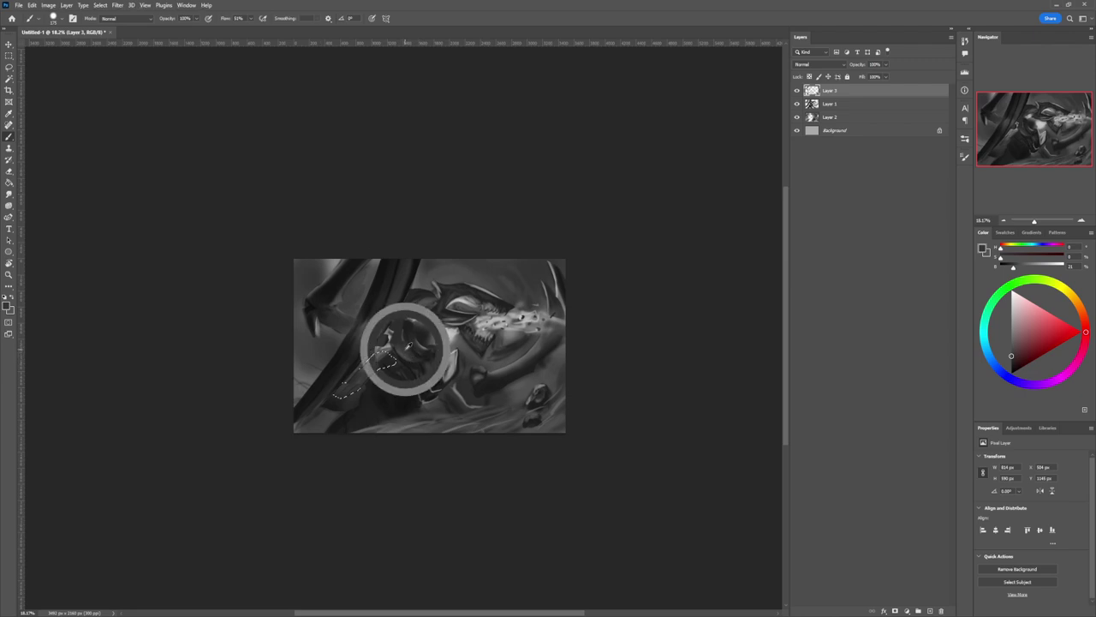
key(bracketleft)
key(bracketleft)
key(bracketleft)
key(bracketleft)
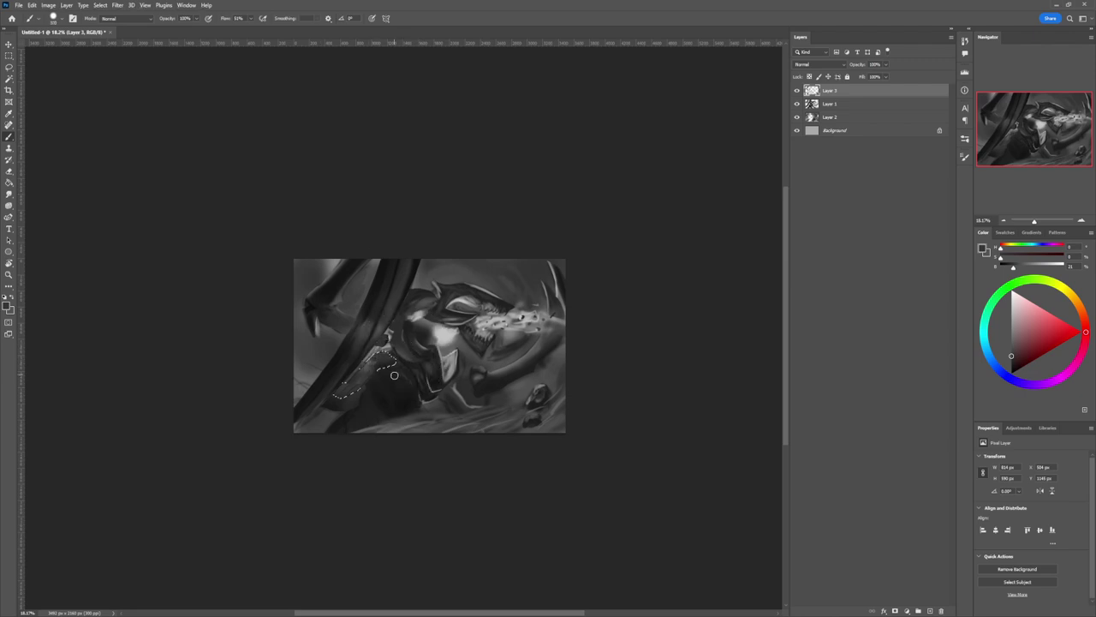
alt+click(391, 376)
mouse_move(361, 383)
mouse_down()
mouse_move(345, 393)
mouse_move(363, 380)
mouse_up()
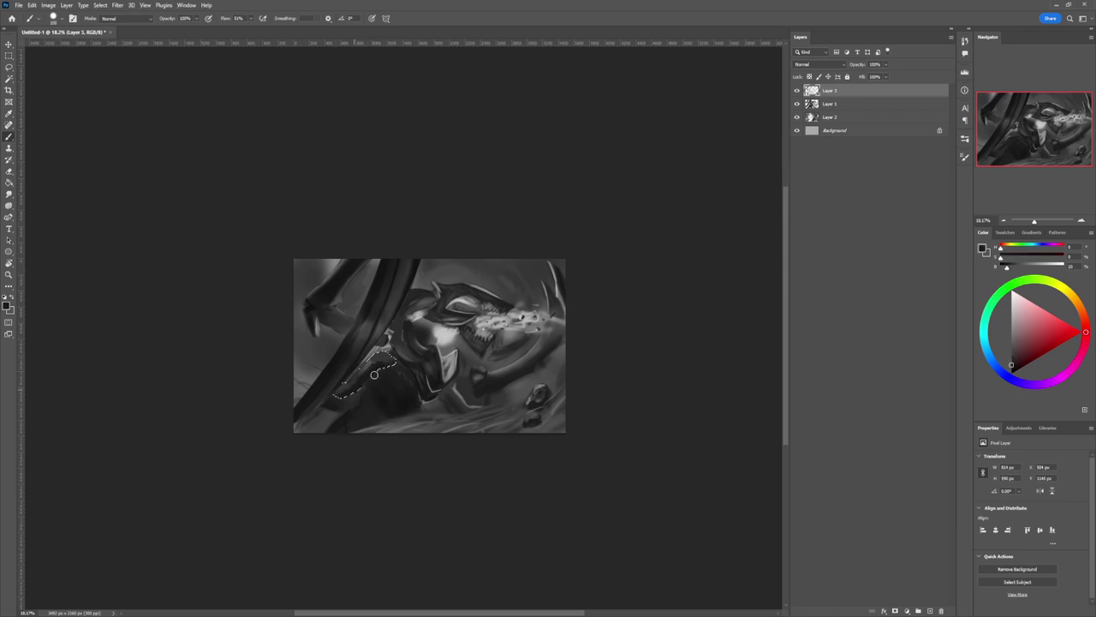
Step: Highlight the upper edge of the thigh plate with a mid-gray sampled from the chest
alt+click(374, 391)
alt+click(417, 348)
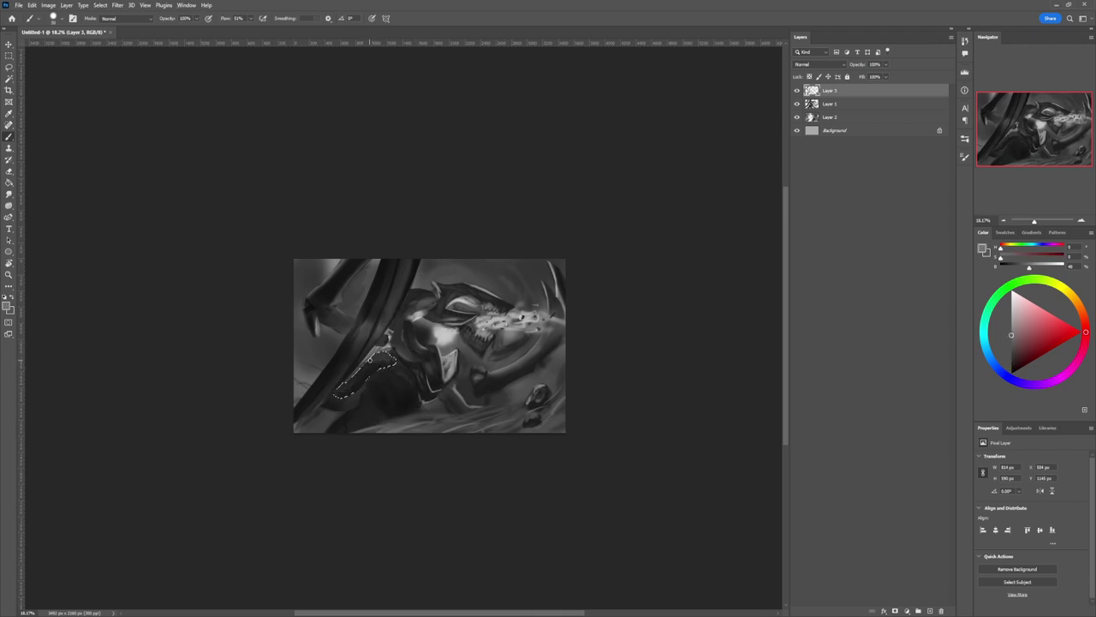
drag(381, 361, 358, 369)
Step: Deepen the shadow inside the thigh plate with a larger brush and a near-black sampled from it
key(bracketright)
key(bracketright)
key(bracketright)
key(bracketright)
key(bracketright)
key(bracketright)
alt+click(351, 389)
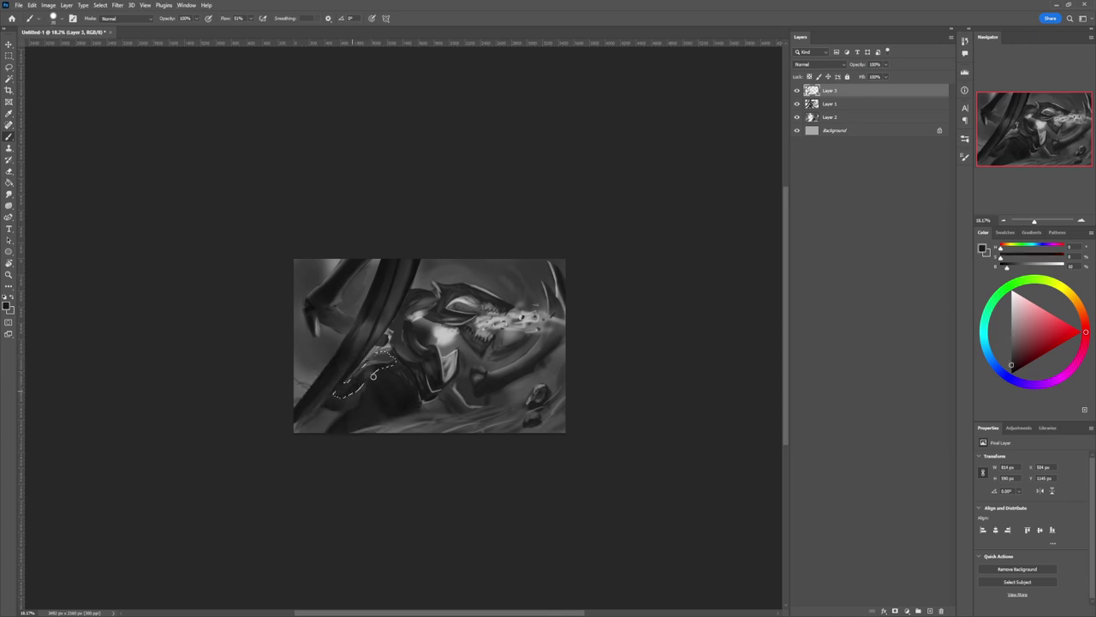
drag(358, 378, 358, 377)
Step: Switch to a full-flow brush, lighten the thigh plate's rim with mid-gray, and deselect the plate
click(704, 346)
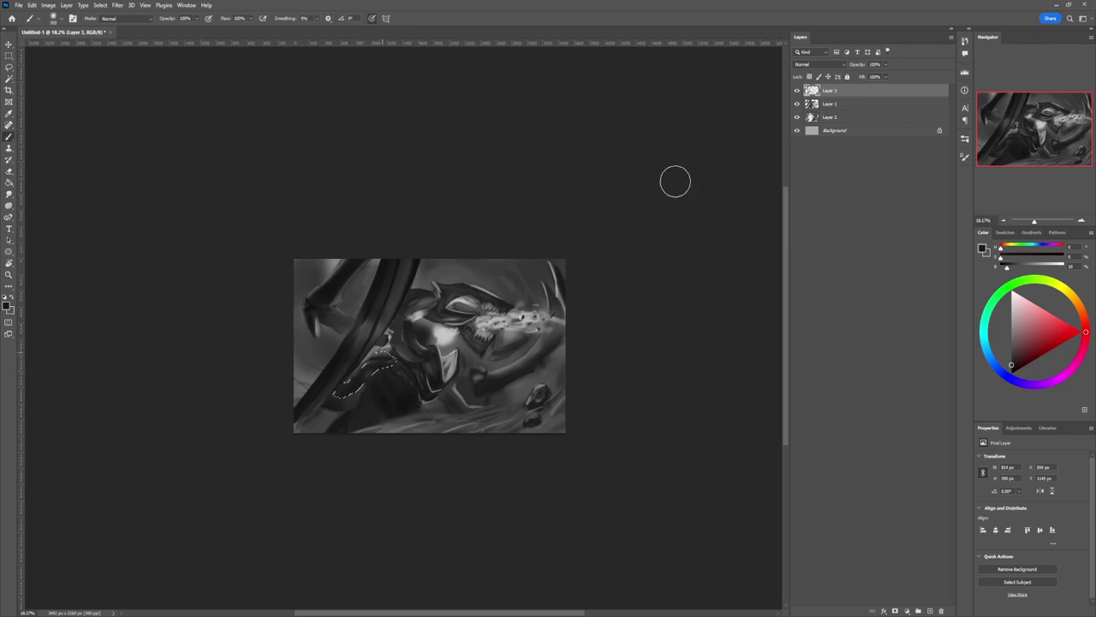
click(1012, 326)
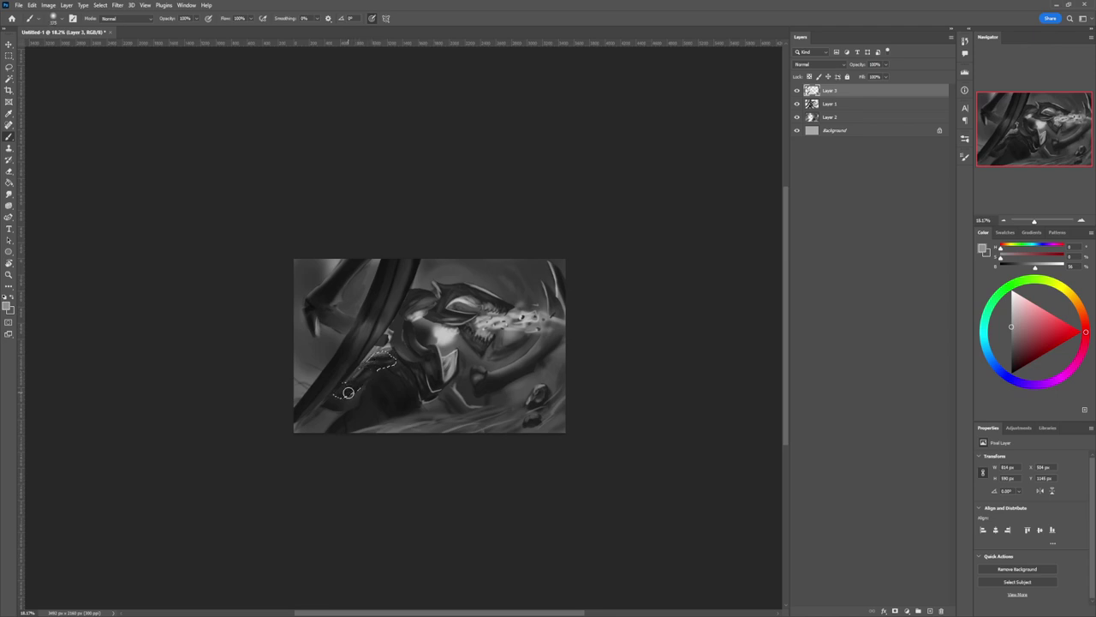
key(bracketright)
key(bracketright)
key(bracketright)
key(bracketright)
key(bracketright)
key(ctrl+d)
Step: Lasso a pointed shape between the canvas's left edge and the blade, and fill it with dark gray
key(l)
key(z)
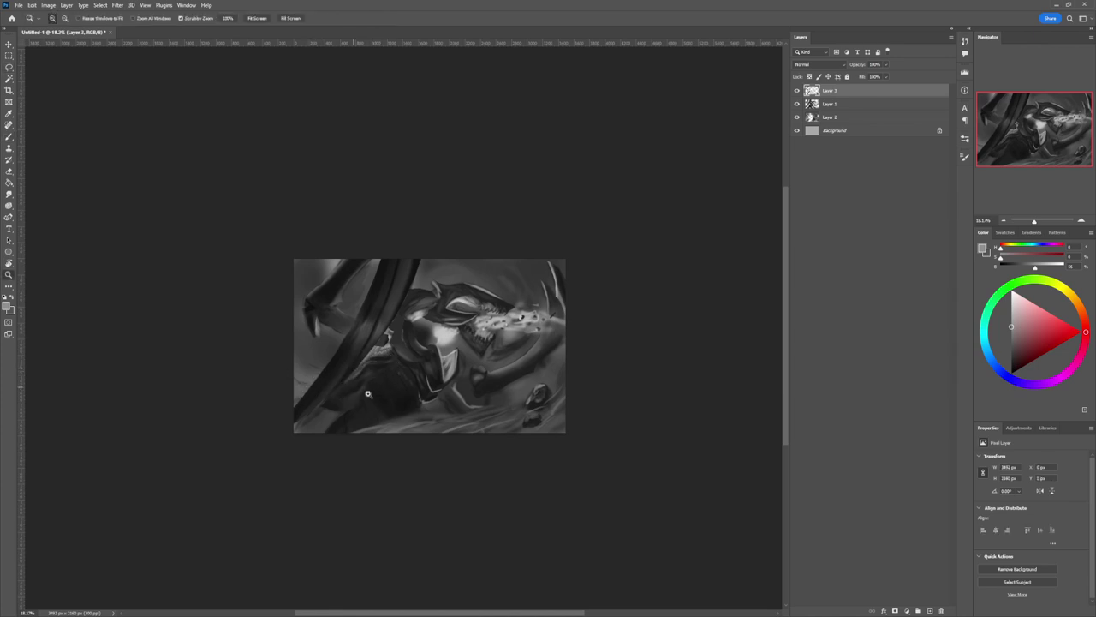
drag(369, 395, 359, 340)
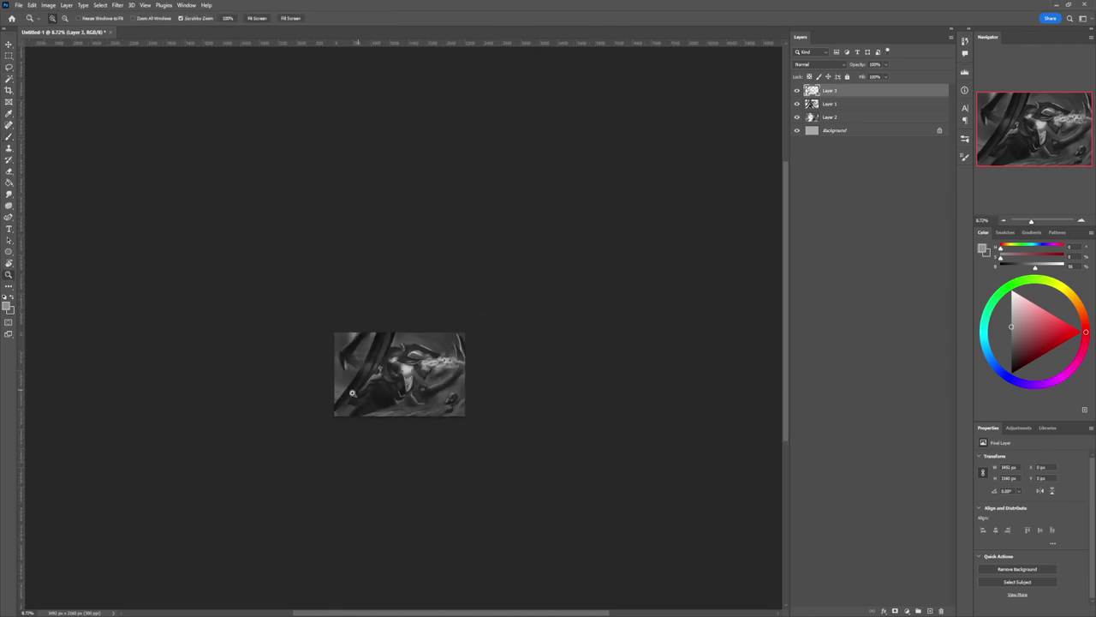
scroll(364, 396, up, 1)
scroll(366, 377, up, 1)
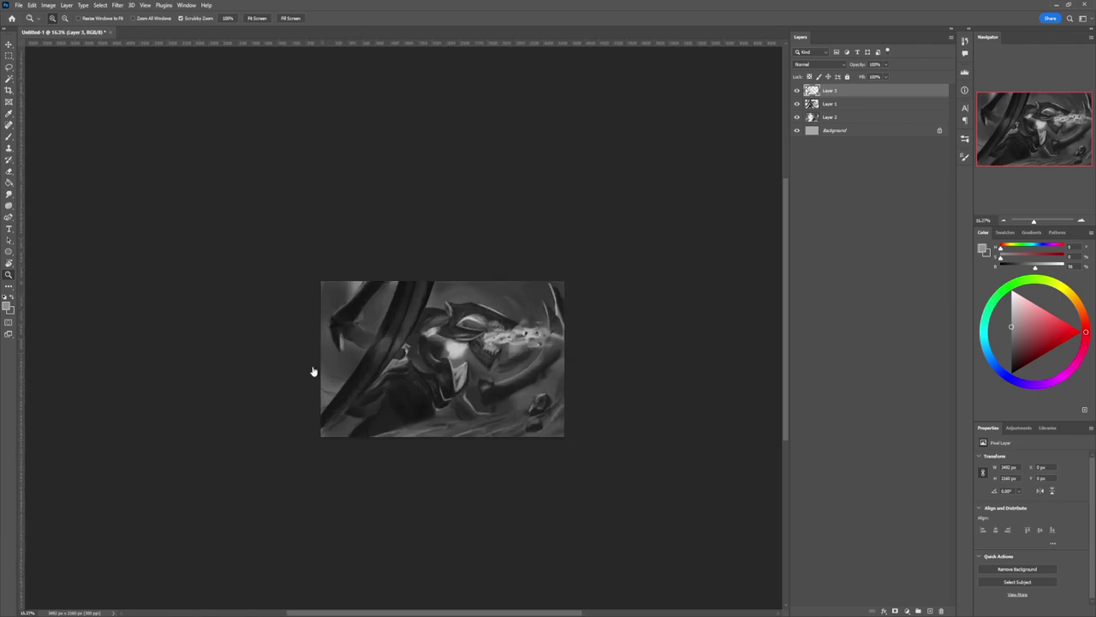
key(l)
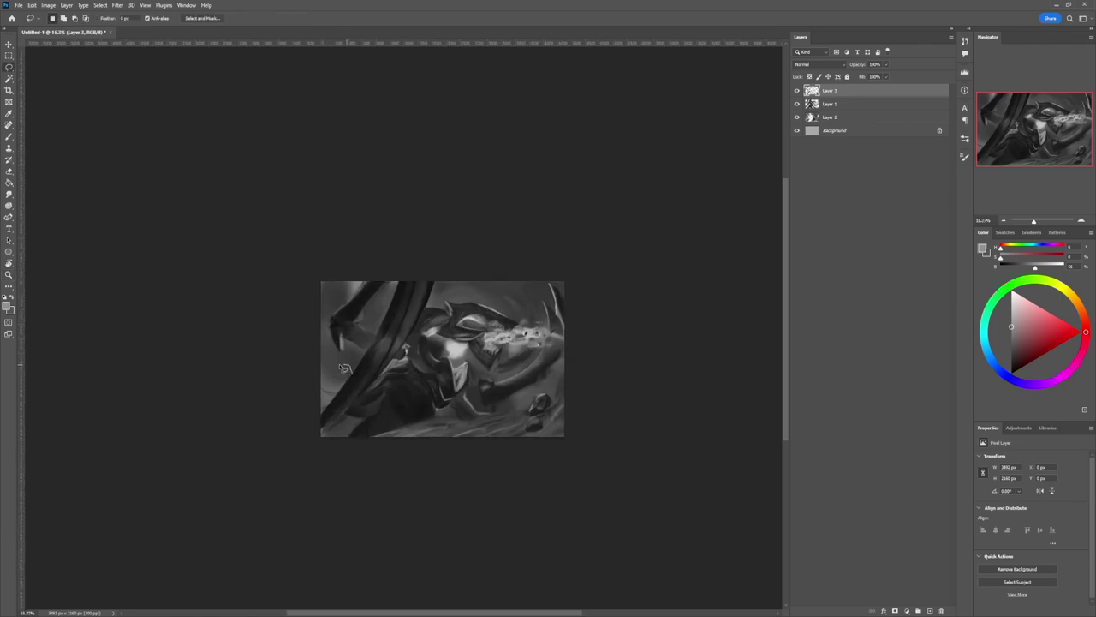
mouse_move(333, 358)
mouse_down()
mouse_move(319, 403)
mouse_move(346, 394)
mouse_move(353, 381)
mouse_move(327, 390)
mouse_move(322, 356)
mouse_up()
key(b)
mouse_move(1019, 332)
mouse_down()
mouse_move(983, 337)
mouse_move(1010, 357)
mouse_up()
mouse_move(330, 360)
mouse_down()
mouse_move(334, 403)
mouse_move(318, 397)
mouse_up()
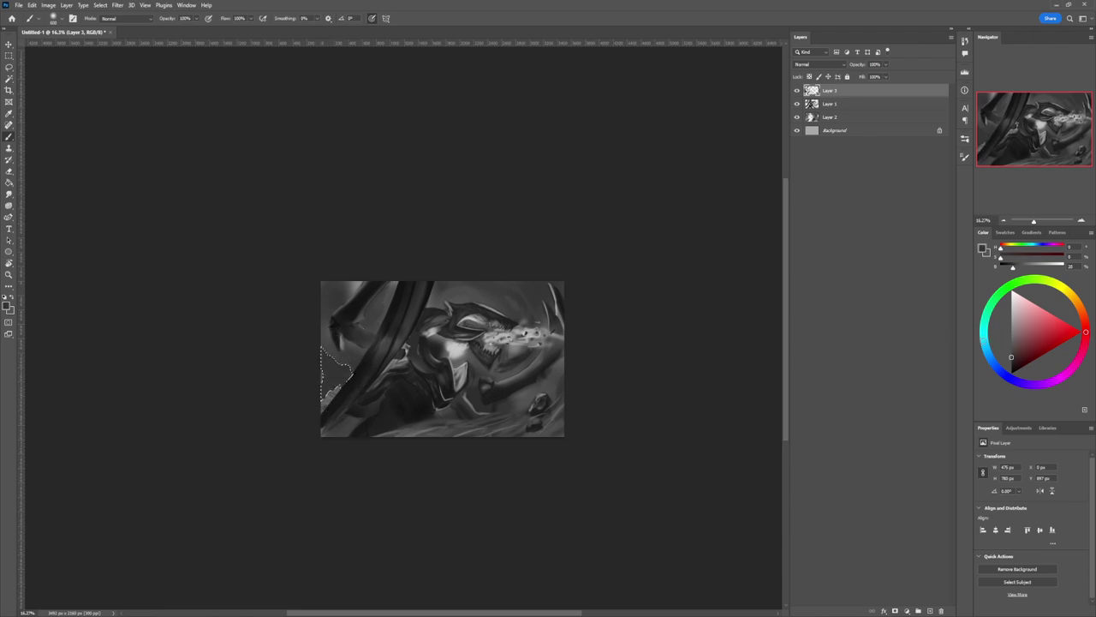
drag(1010, 353, 1012, 360)
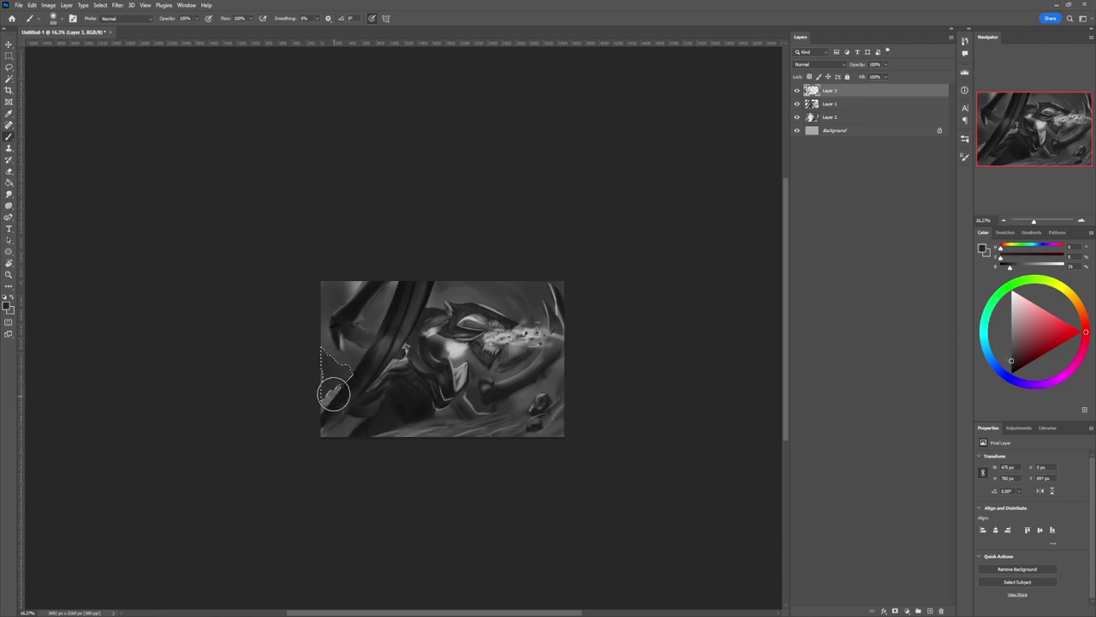
Step: Highlight the pointed shape with mid-gray and shade its interior with a near-black sampled from the blade
click(1011, 328)
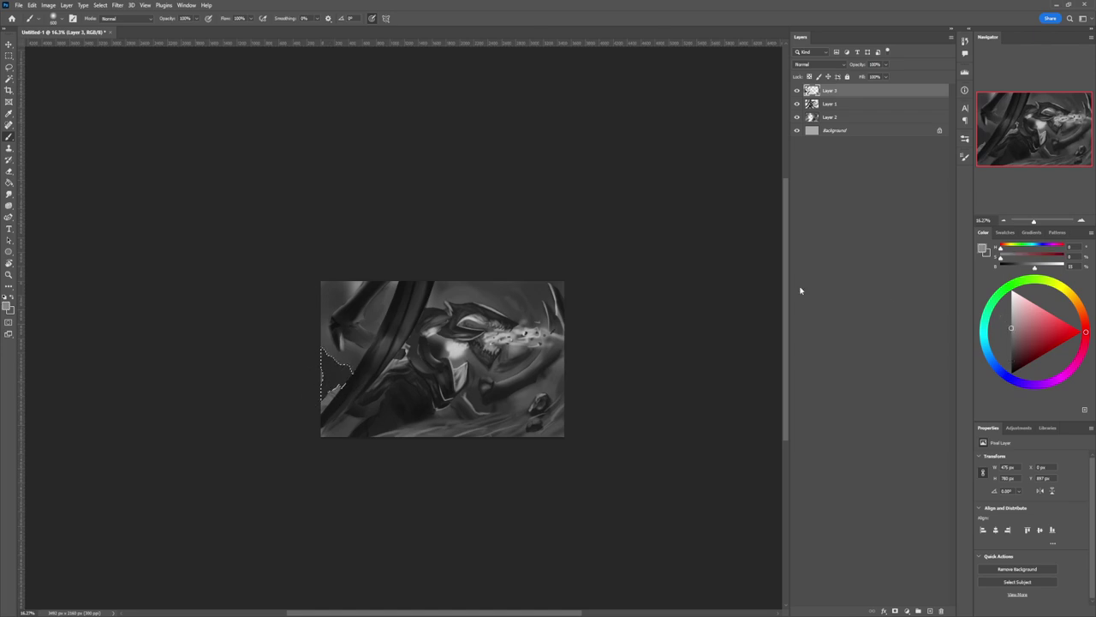
drag(314, 323, 342, 330)
key(bracketright)
key(bracketright)
key(bracketright)
key(bracketright)
key(bracketright)
alt+click(339, 390)
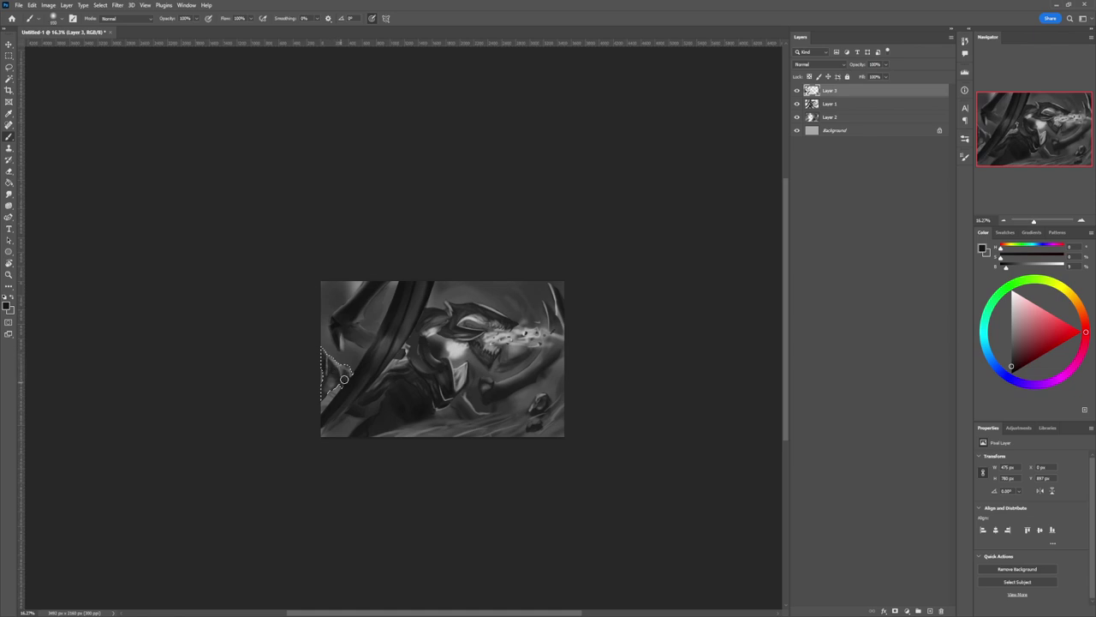
drag(330, 376, 329, 392)
key(bracketright)
key(bracketright)
key(bracketright)
Step: Lasso a small shape at the lower end of the thigh beside the blade and darken it with sampled tones
key(l)
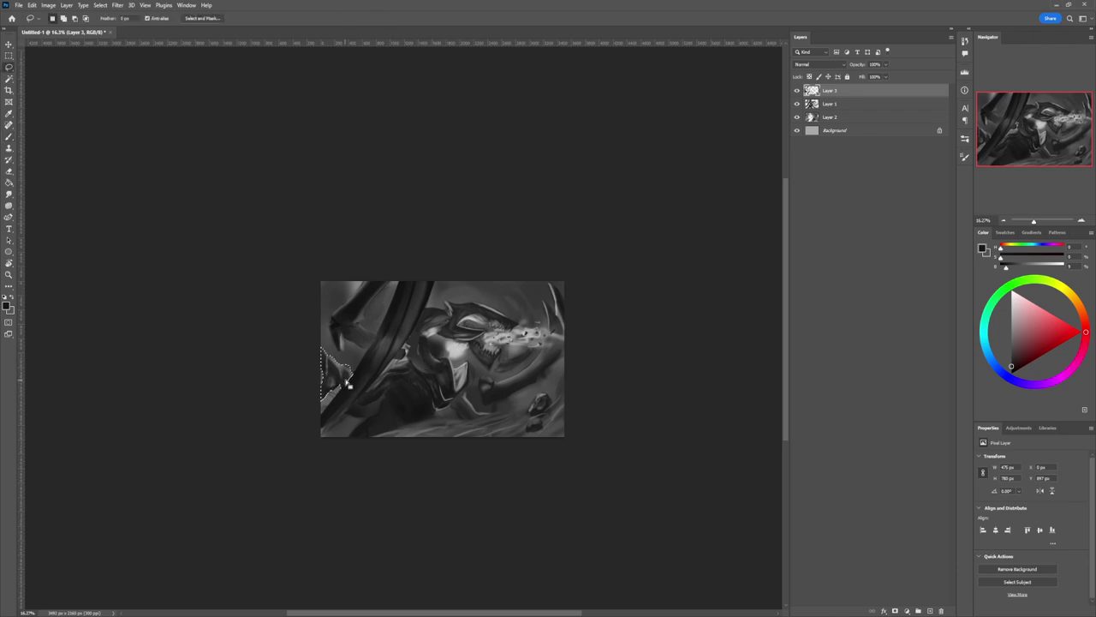
click(371, 395)
mouse_move(361, 408)
mouse_down()
mouse_move(377, 387)
mouse_move(366, 408)
mouse_up()
key(b)
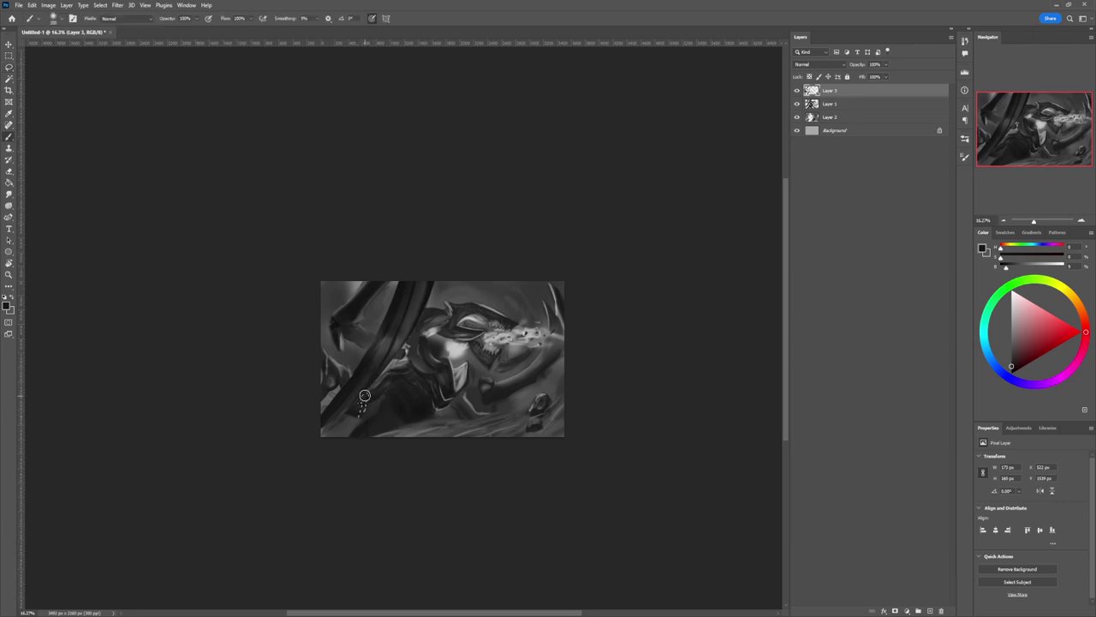
alt+click(349, 376)
alt+click(335, 399)
Step: Highlight the edge of the small thigh shape with light gray and a smaller brush, and deselect it
click(1011, 323)
key(bracketleft)
key(bracketleft)
key(bracketleft)
key(bracketleft)
key(bracketleft)
key(bracketleft)
key(l)
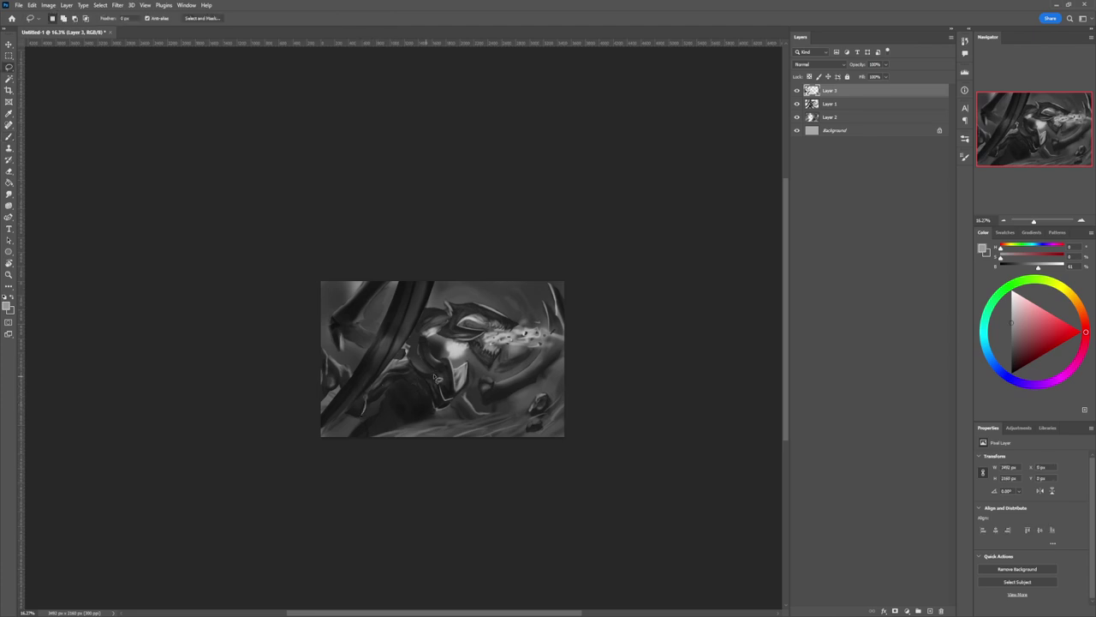
Step: Select Layer 2, enlarge the brush to about 1300 px and set its colour to near-black
key(z)
drag(410, 403, 373, 399)
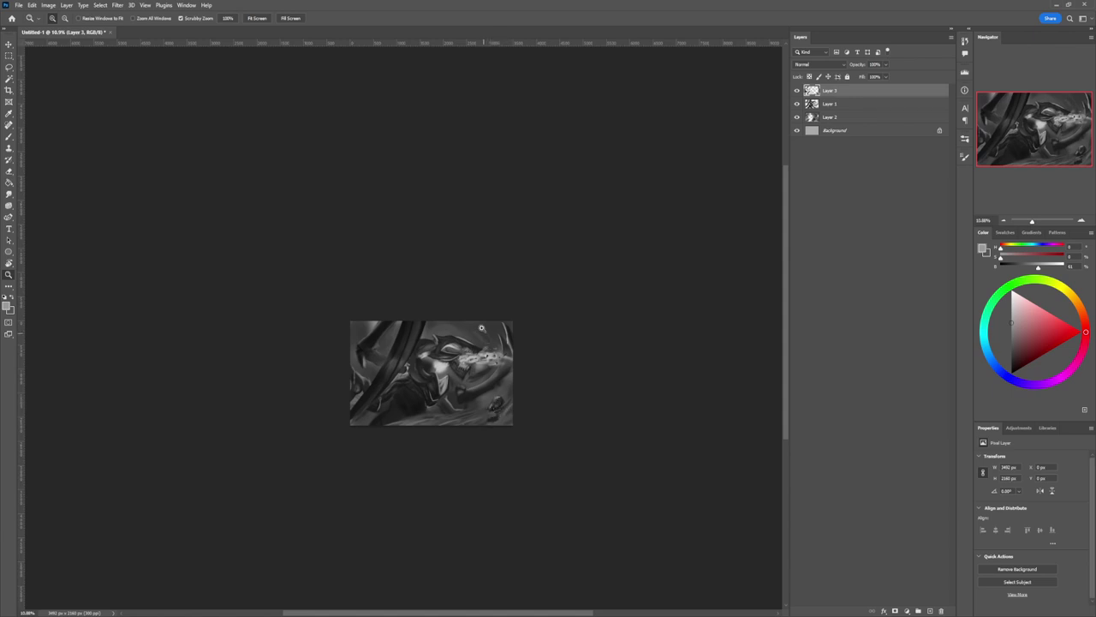
scroll(481, 328, up, 1)
key(b)
drag(1009, 346, 972, 347)
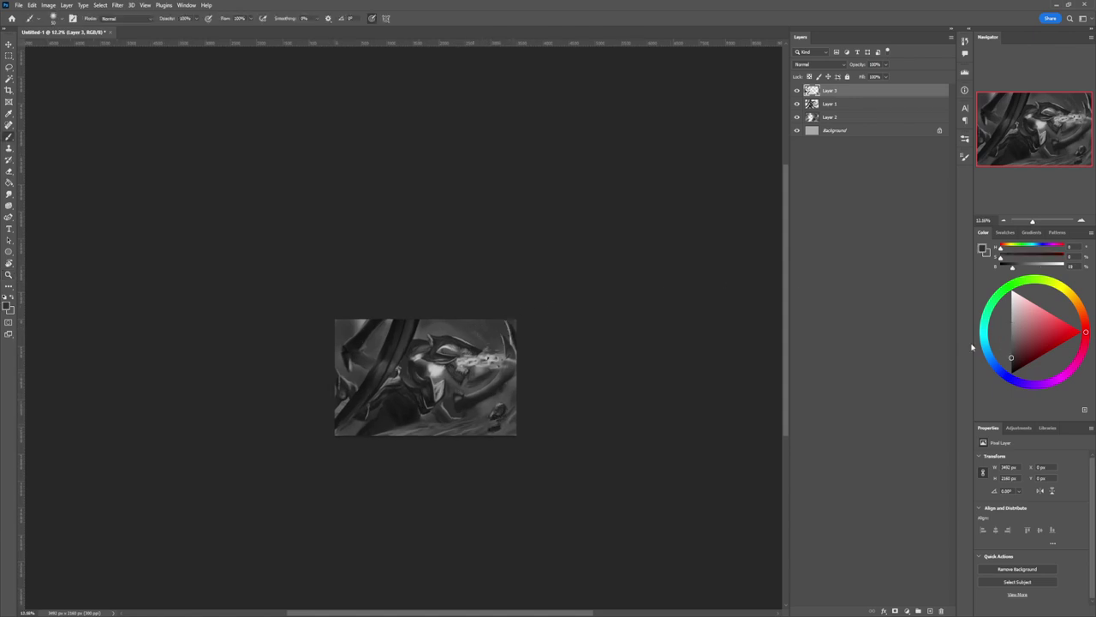
key(bracketright)
key(bracketright)
key(bracketright)
key(bracketright)
key(bracketright)
key(bracketright)
key(bracketright)
key(bracketright)
key(bracketright)
key(bracketright)
key(bracketright)
key(bracketright)
key(bracketright)
key(bracketright)
key(bracketright)
key(bracketright)
key(bracketright)
key(bracketright)
key(bracketright)
key(bracketright)
click(837, 117)
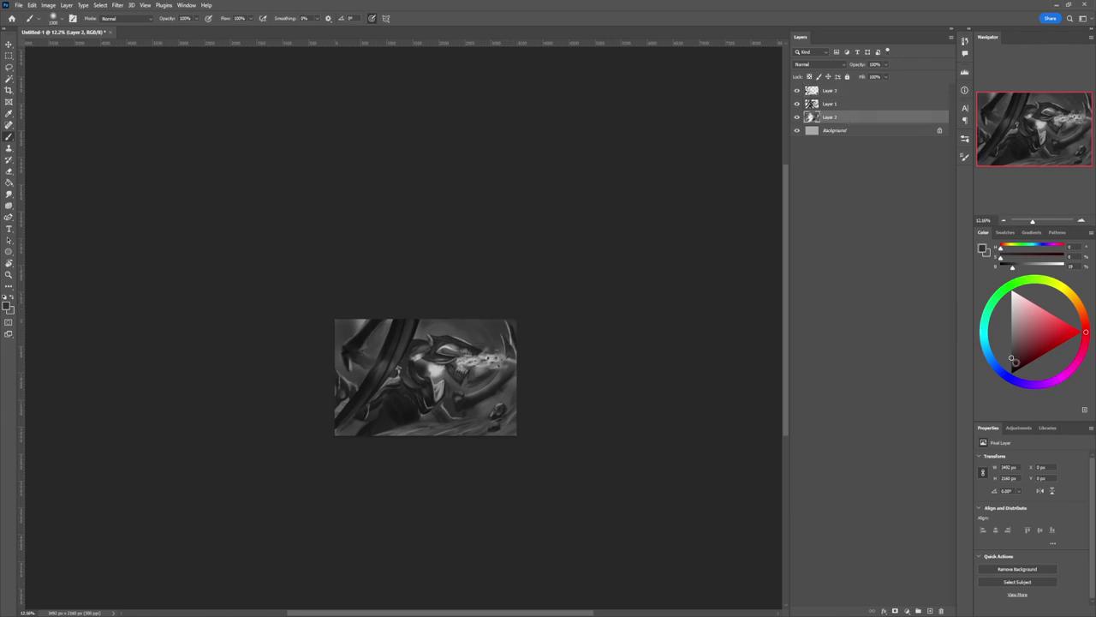
click(1012, 366)
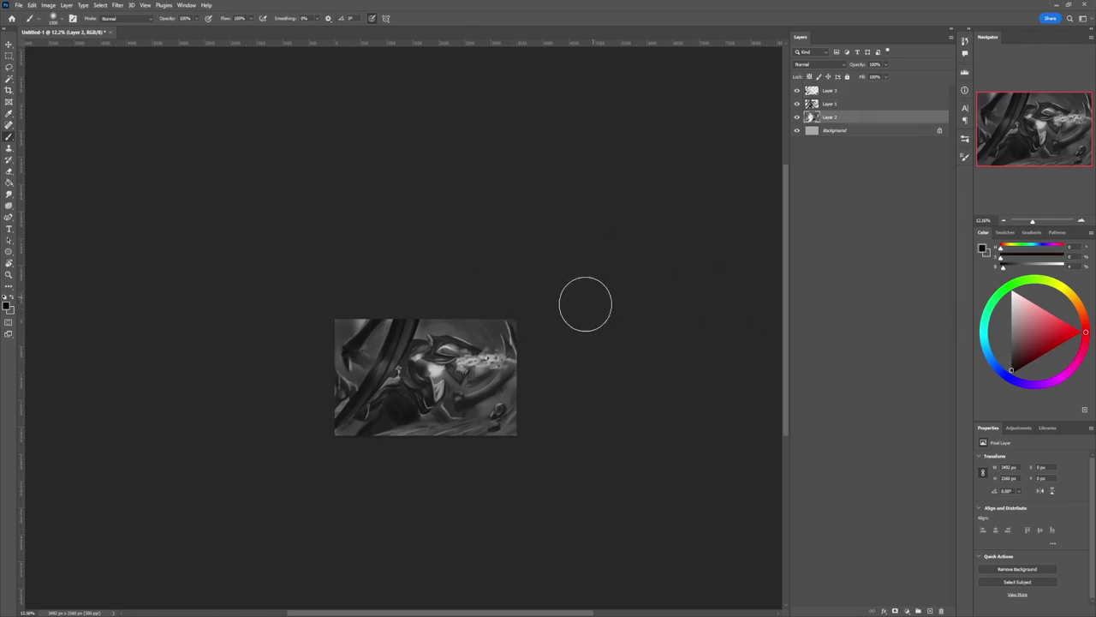
Step: Resize the brush to about 1000 px and darken the upper-left edge of the painting with near-black on Layer 2
key(bracketleft)
key(bracketleft)
key(bracketleft)
key(bracketleft)
key(bracketleft)
key(bracketleft)
key(bracketleft)
key(bracketleft)
key(bracketleft)
key(bracketleft)
key(bracketleft)
key(bracketleft)
key(bracketright)
key(bracketright)
key(bracketright)
key(bracketright)
key(bracketright)
key(bracketright)
key(bracketright)
key(bracketright)
key(bracketright)
key(bracketright)
key(bracketright)
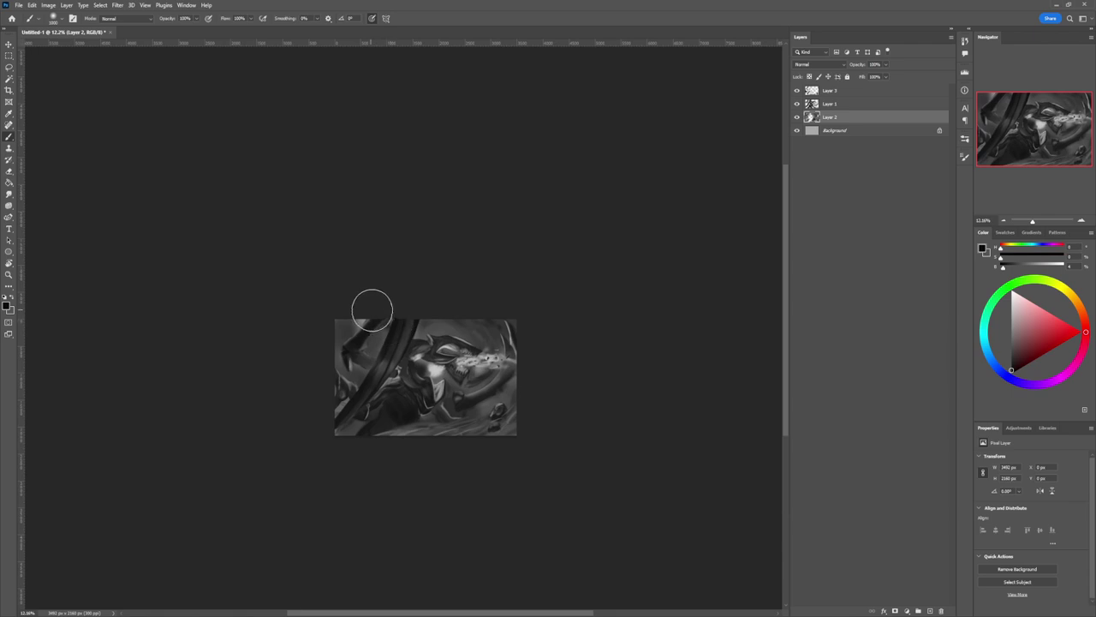
drag(369, 311, 368, 318)
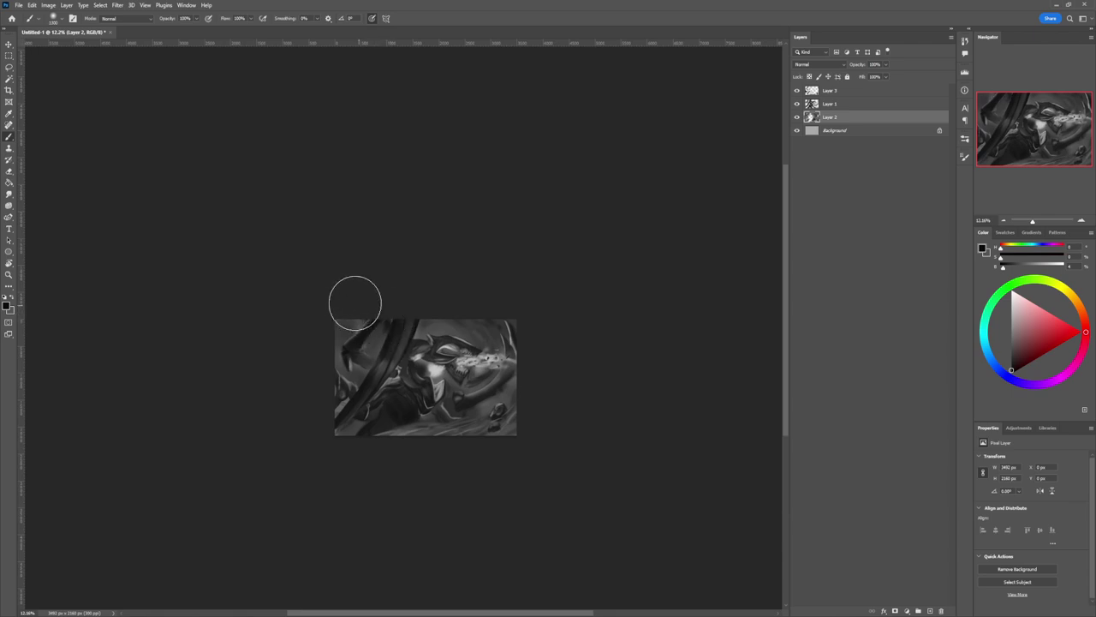
Step: Darken the left edge of the background with near-black using a smaller brush of about 200 px
key(bracketleft)
key(bracketleft)
key(bracketleft)
key(bracketleft)
key(bracketright)
key(bracketright)
key(bracketright)
drag(337, 352, 334, 362)
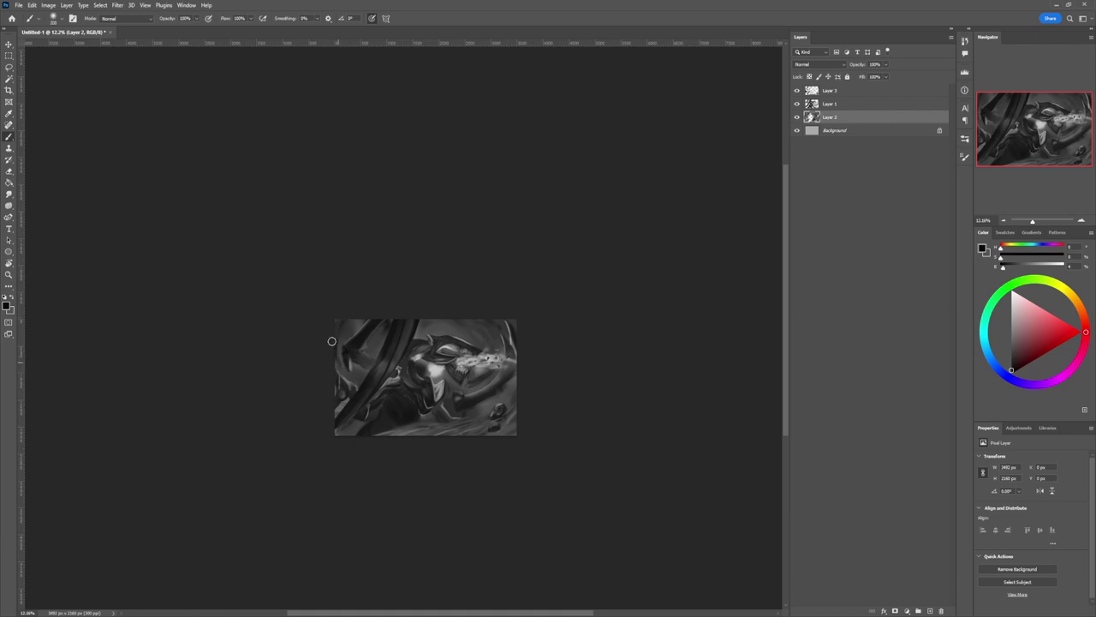
key(bracketright)
key(bracketright)
key(bracketright)
key(bracketright)
key(bracketright)
key(bracketright)
key(bracketright)
key(bracketright)
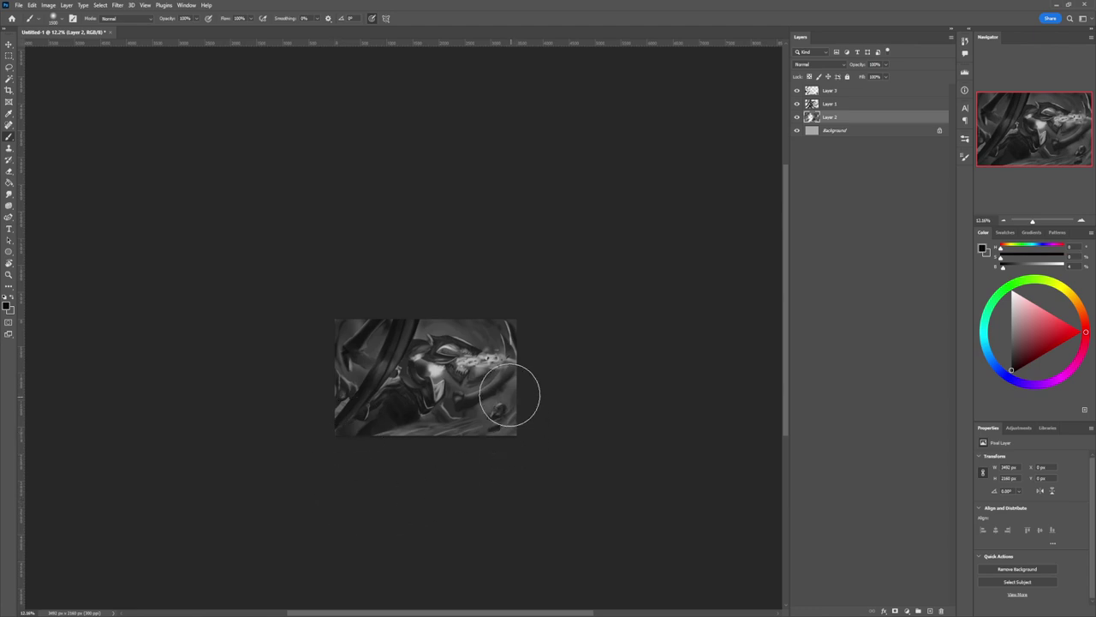
key(bracketleft)
key(bracketleft)
key(bracketleft)
key(bracketleft)
key(bracketleft)
key(bracketleft)
key(bracketleft)
key(bracketleft)
key(bracketleft)
key(bracketleft)
key(bracketleft)
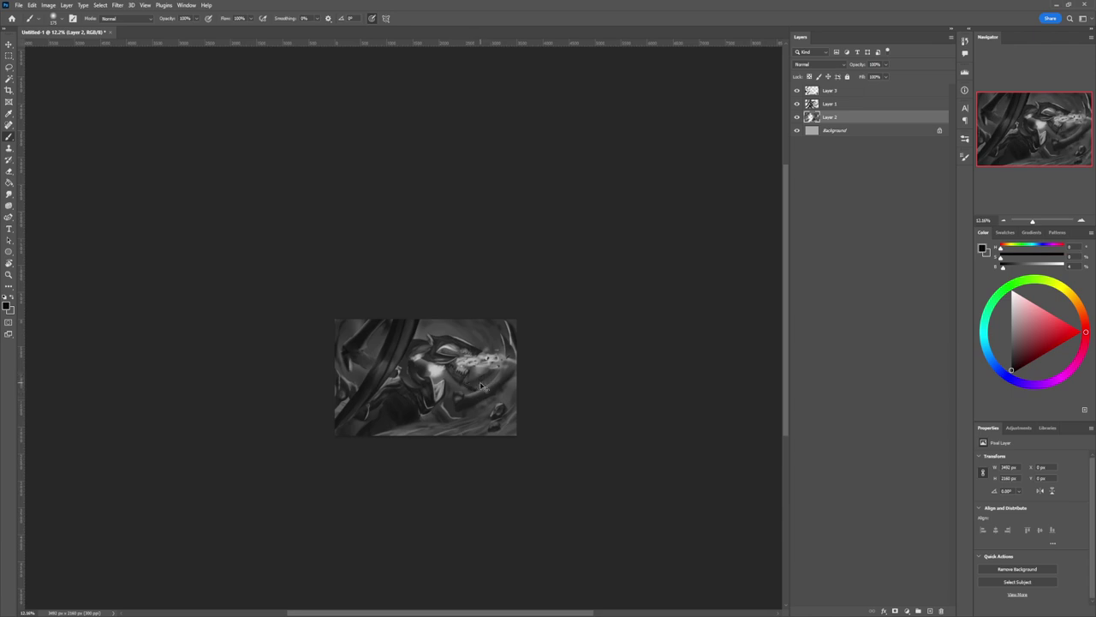
key(ctrl+space)
mouse_move(406, 397)
mouse_down()
mouse_move(394, 396)
mouse_move(458, 457)
mouse_move(556, 490)
mouse_move(494, 434)
mouse_move(391, 550)
mouse_move(409, 568)
mouse_up()
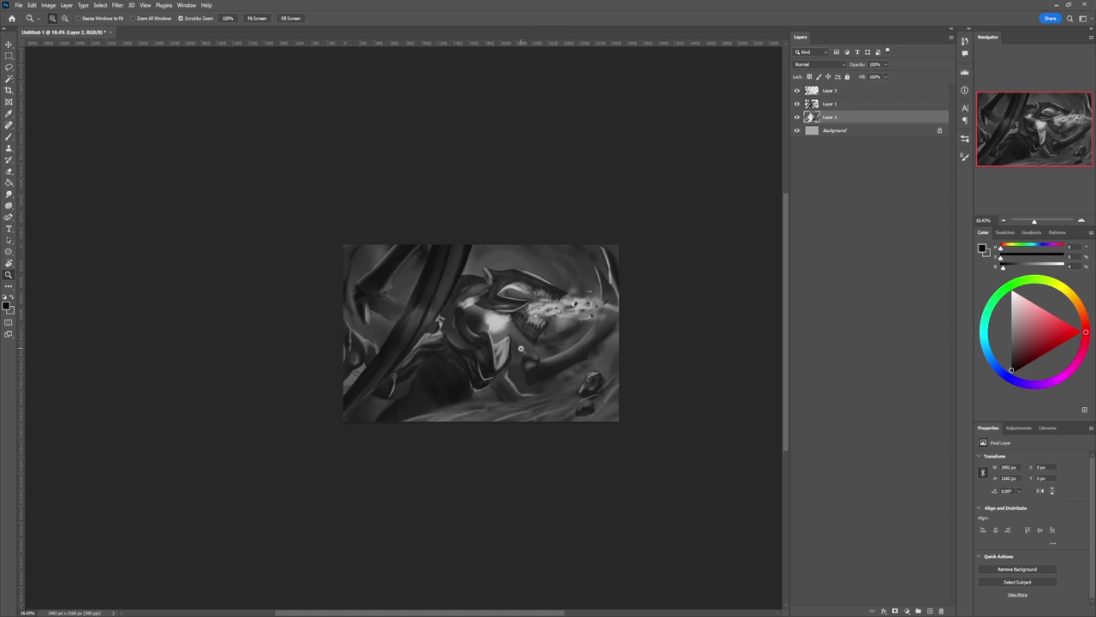
drag(525, 372, 522, 353)
scroll(531, 446, up, 1)
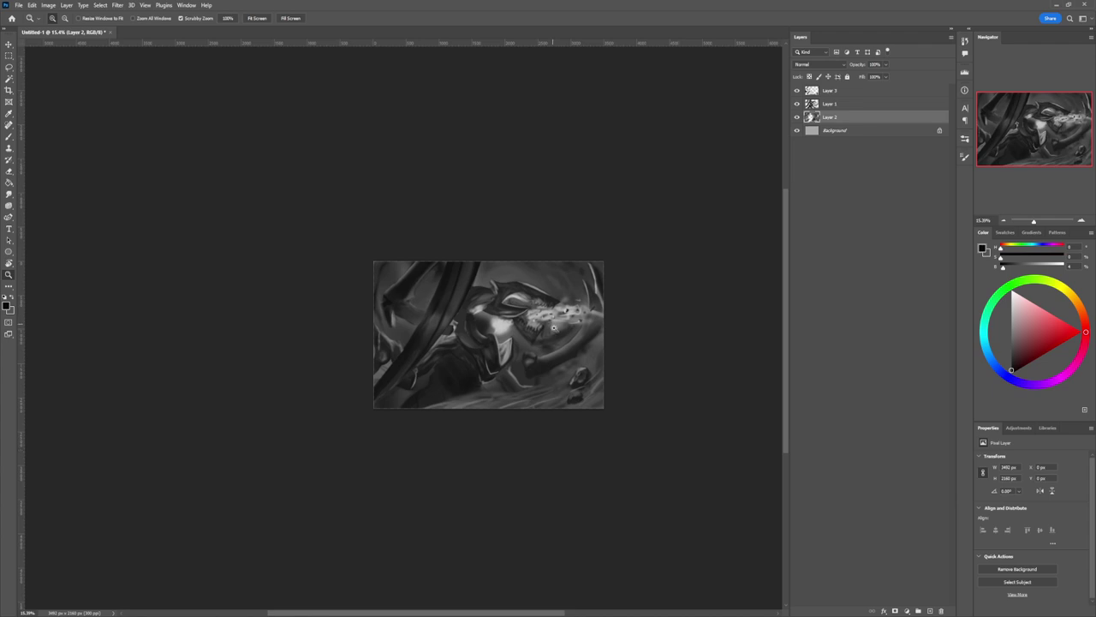
Step: Switch to the previous brush preset, set its colour to light gray and add a new layer above Layer 3
key(b)
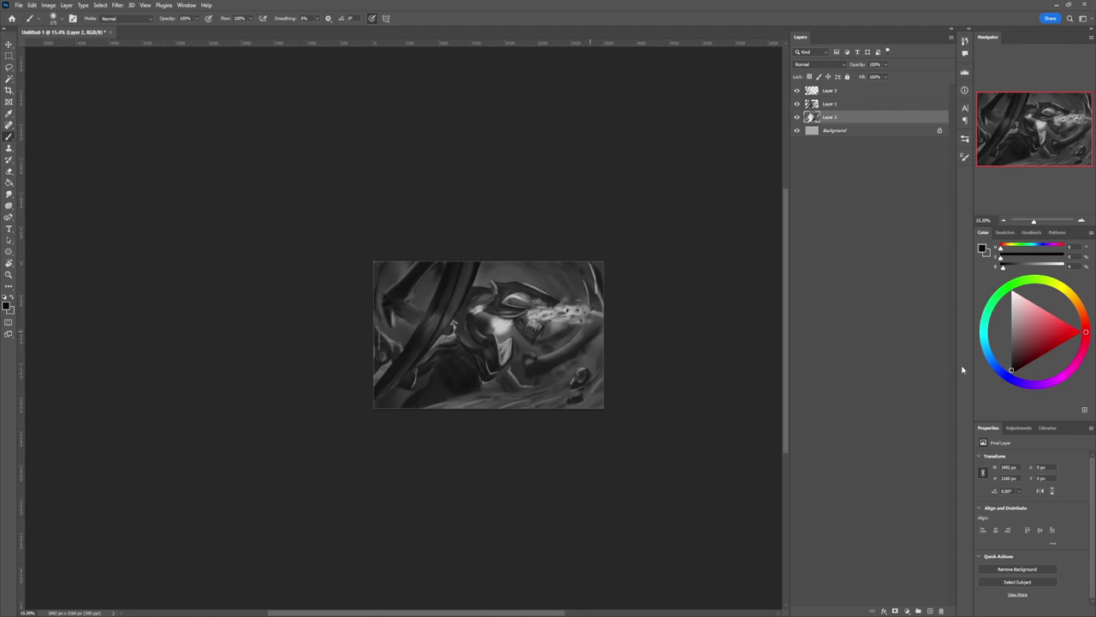
key(period)
click(1011, 312)
click(1011, 309)
click(1013, 302)
click(826, 89)
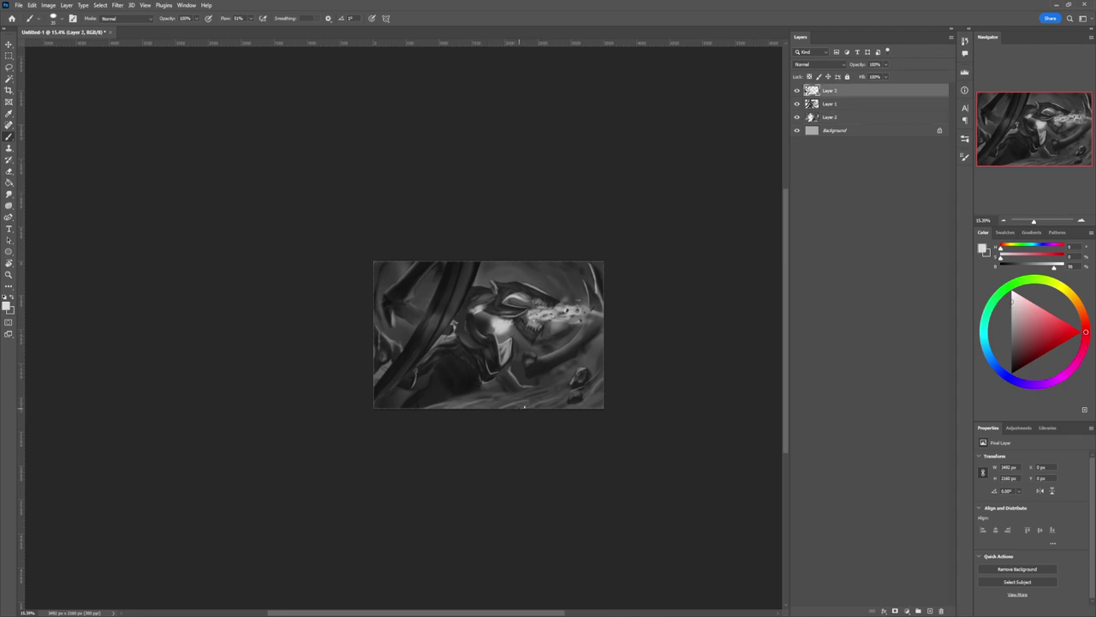
key(ctrl+alt+shift+n)
Step: Dot small light-gray specks over the ground around the foreground rocks and up towards the creature's head
click(501, 407)
click(515, 405)
click(526, 403)
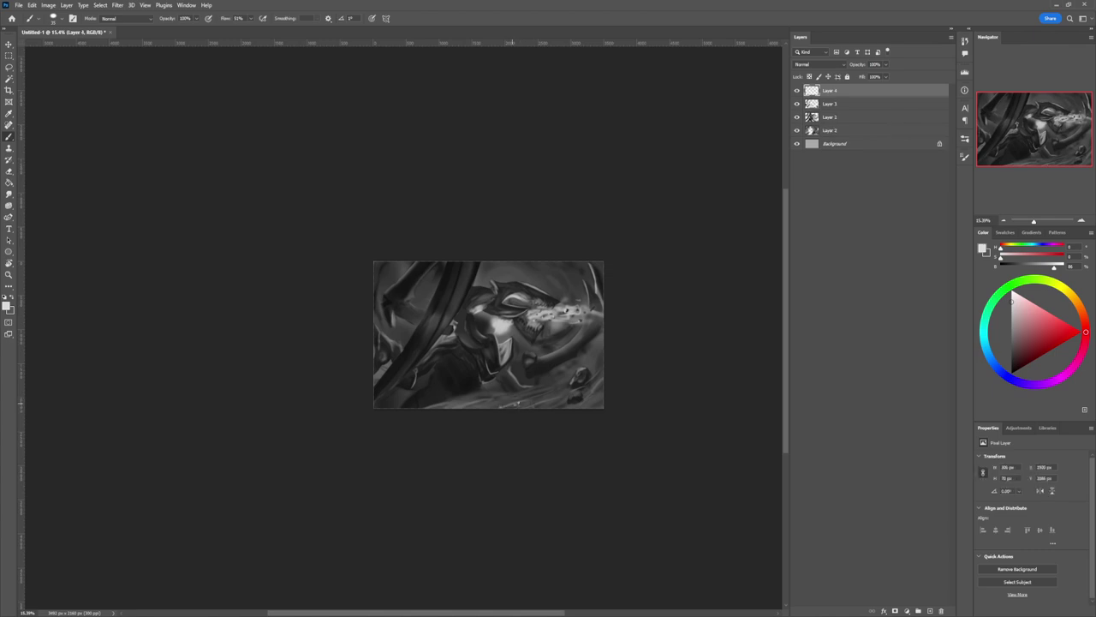
click(537, 397)
click(566, 380)
drag(539, 350, 555, 295)
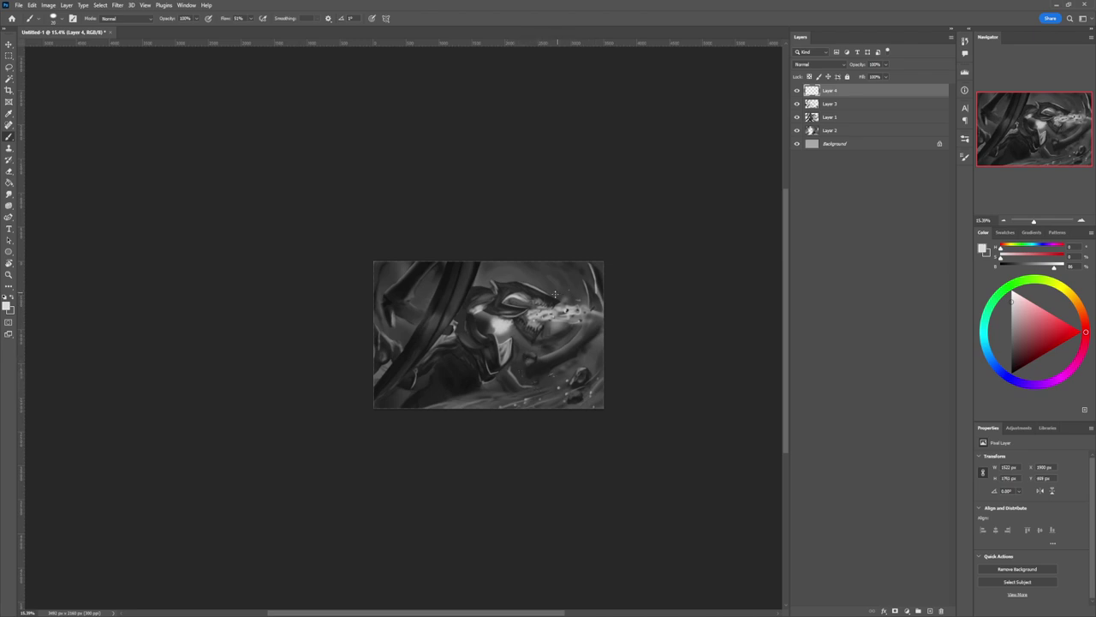
Step: Scatter light-gray specks across the upper background above the head and on the far side of the blade
click(481, 277)
click(491, 274)
click(508, 266)
mouse_move(428, 282)
mouse_down()
mouse_move(430, 269)
mouse_move(395, 274)
mouse_up()
Step: Set the colour to near-white and brighten the highlight on the creature's chest
click(1013, 297)
drag(498, 322, 506, 319)
drag(496, 322, 499, 329)
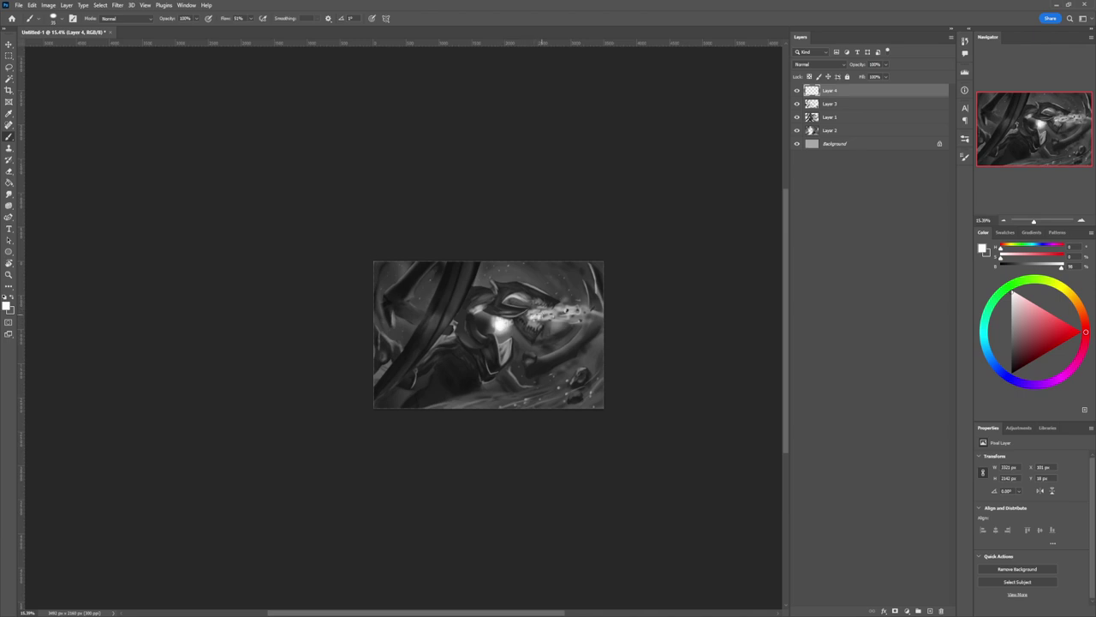
Step: Brighten the breath from the creature's mouth with near-white texture strokes, using a smaller brush for its far end
drag(543, 314, 549, 314)
key([)
key([)
key([)
drag(563, 317, 590, 308)
drag(545, 322, 543, 322)
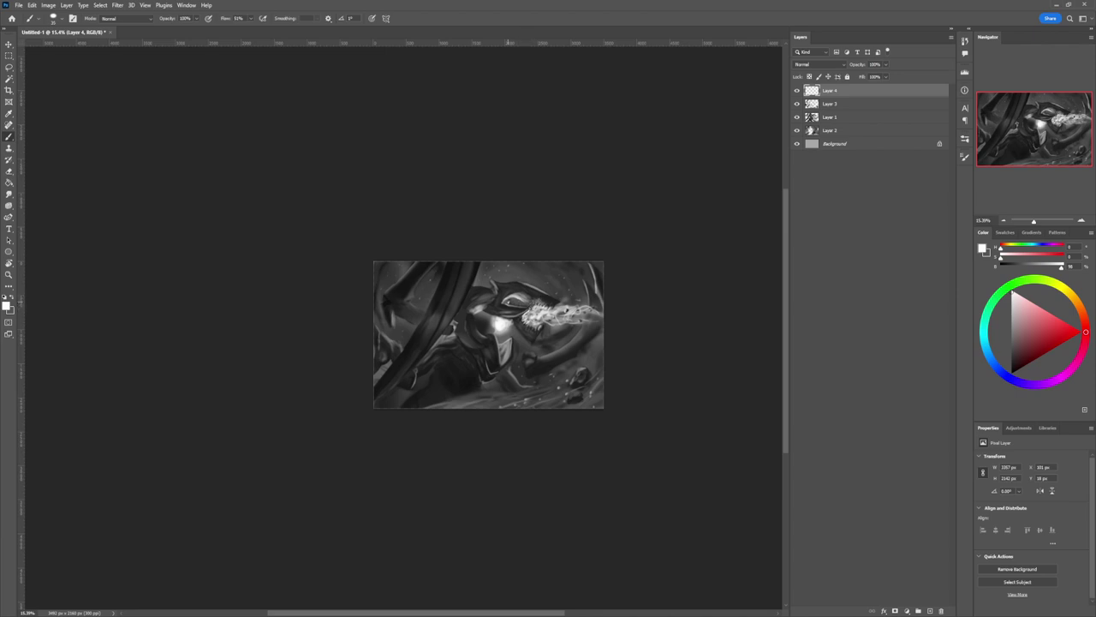
Step: Brighten the creature's eye area with a smaller near-white brush, and set the colour to dark gray
key([)
drag(507, 302, 521, 304)
drag(511, 302, 521, 303)
click(1011, 350)
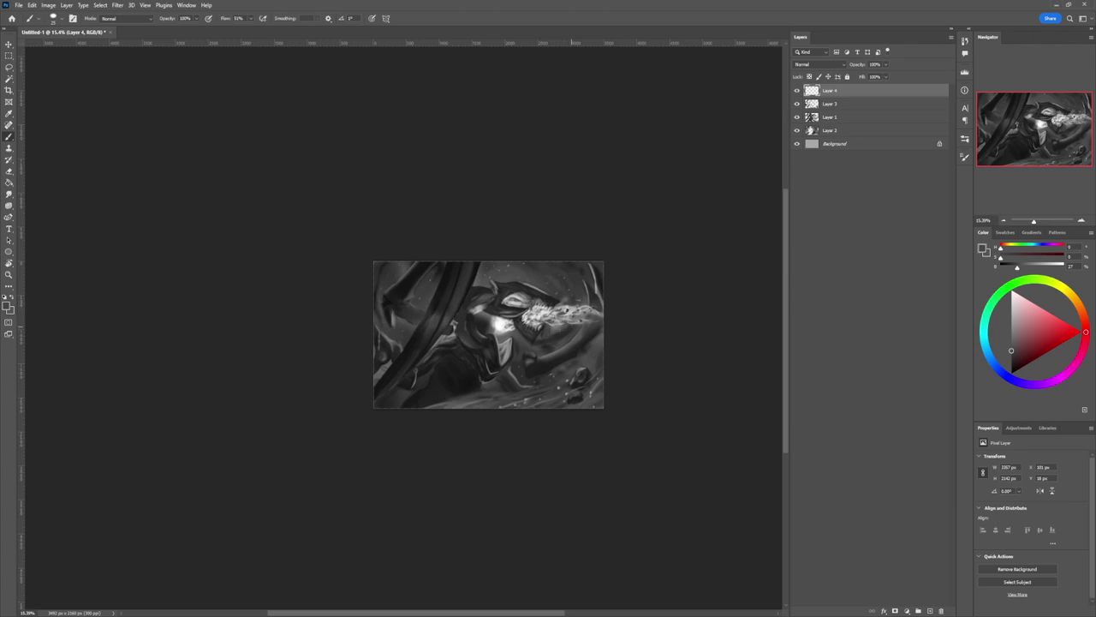
key(z)
alt+click(496, 349)
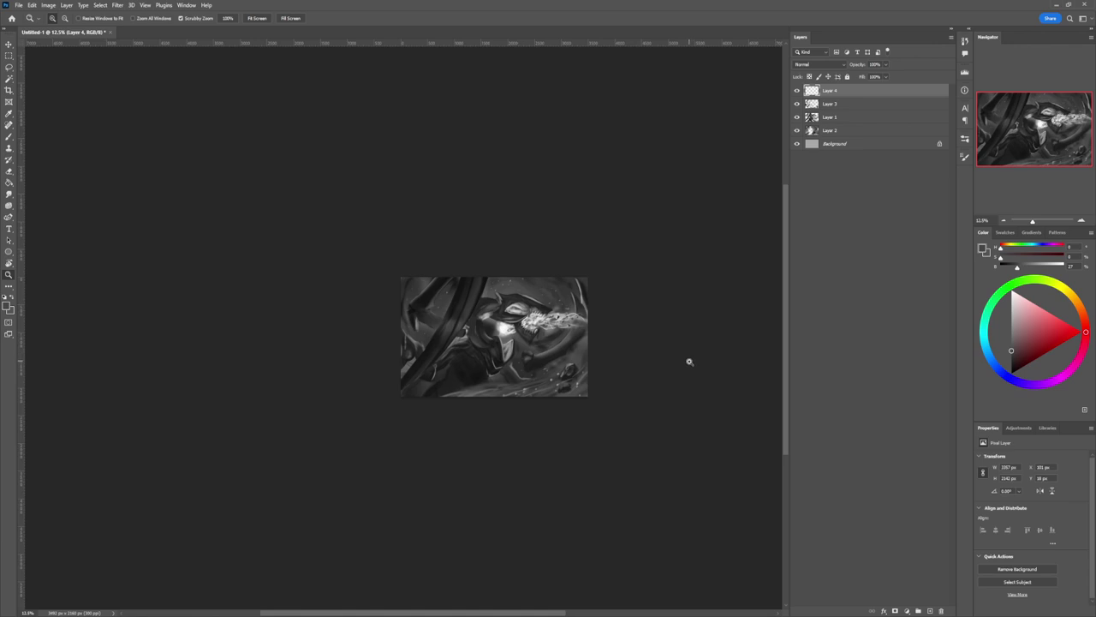
scroll(555, 351, up, 1)
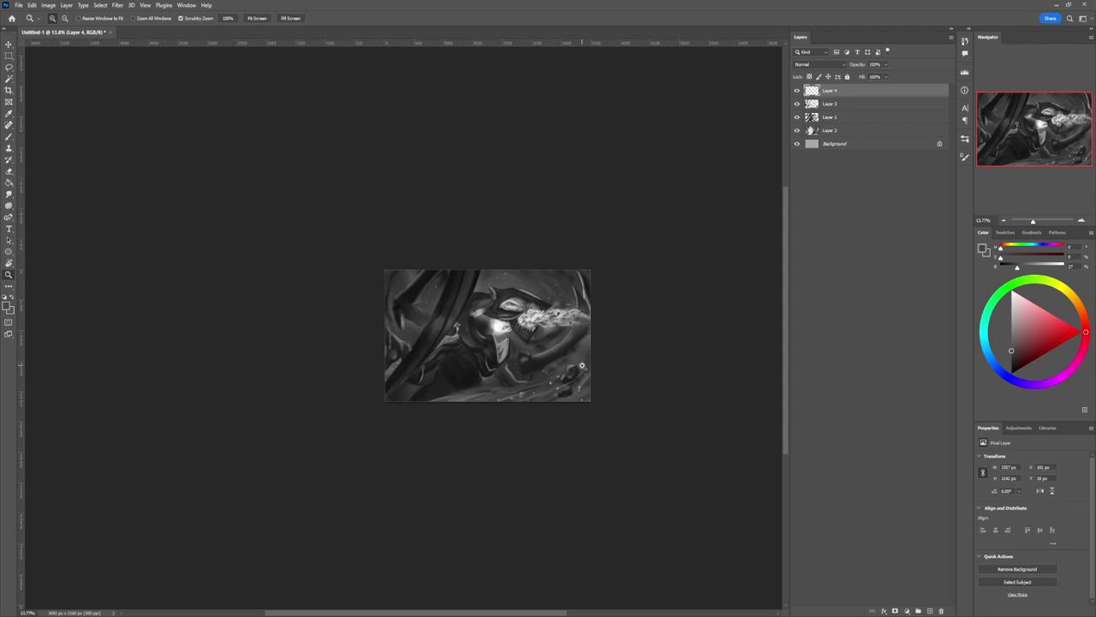
scroll(575, 363, down, 1)
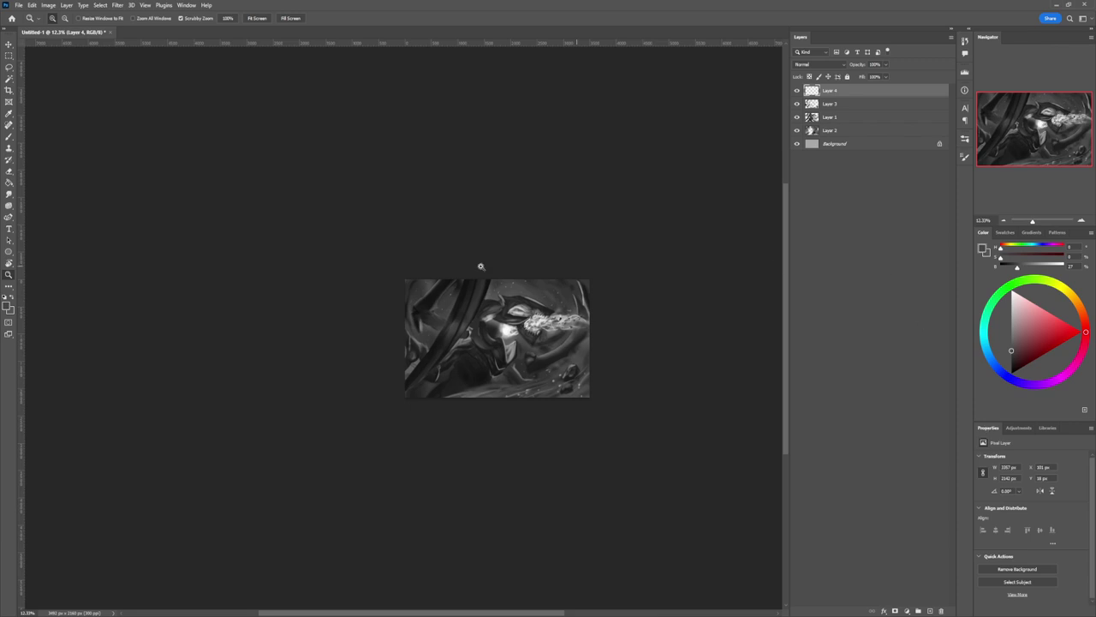
scroll(586, 375, up, 1)
drag(586, 375, 626, 335)
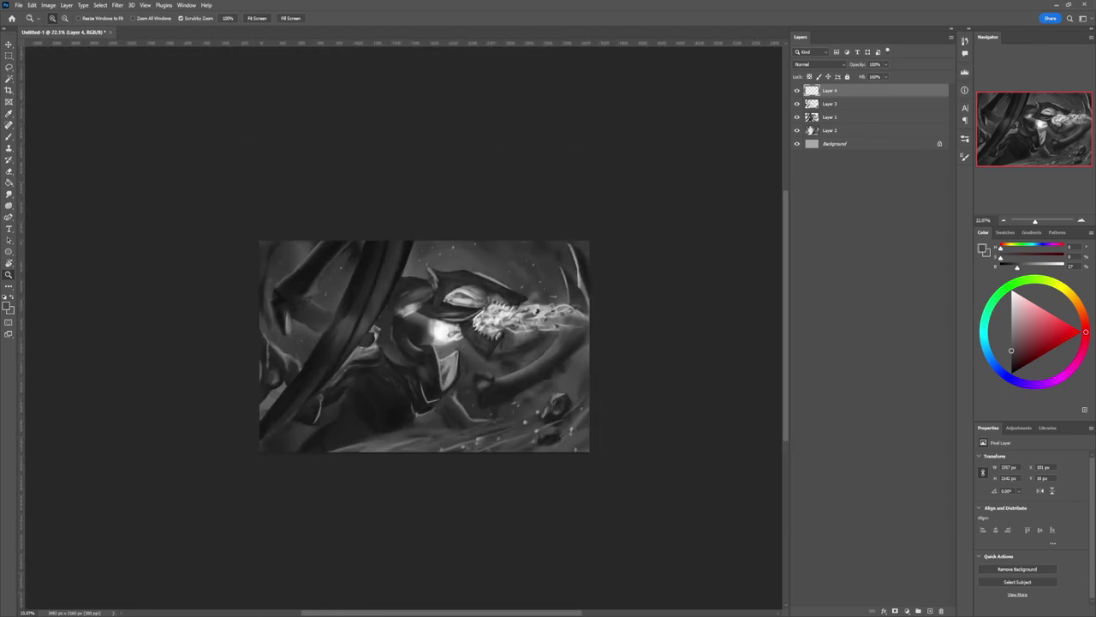